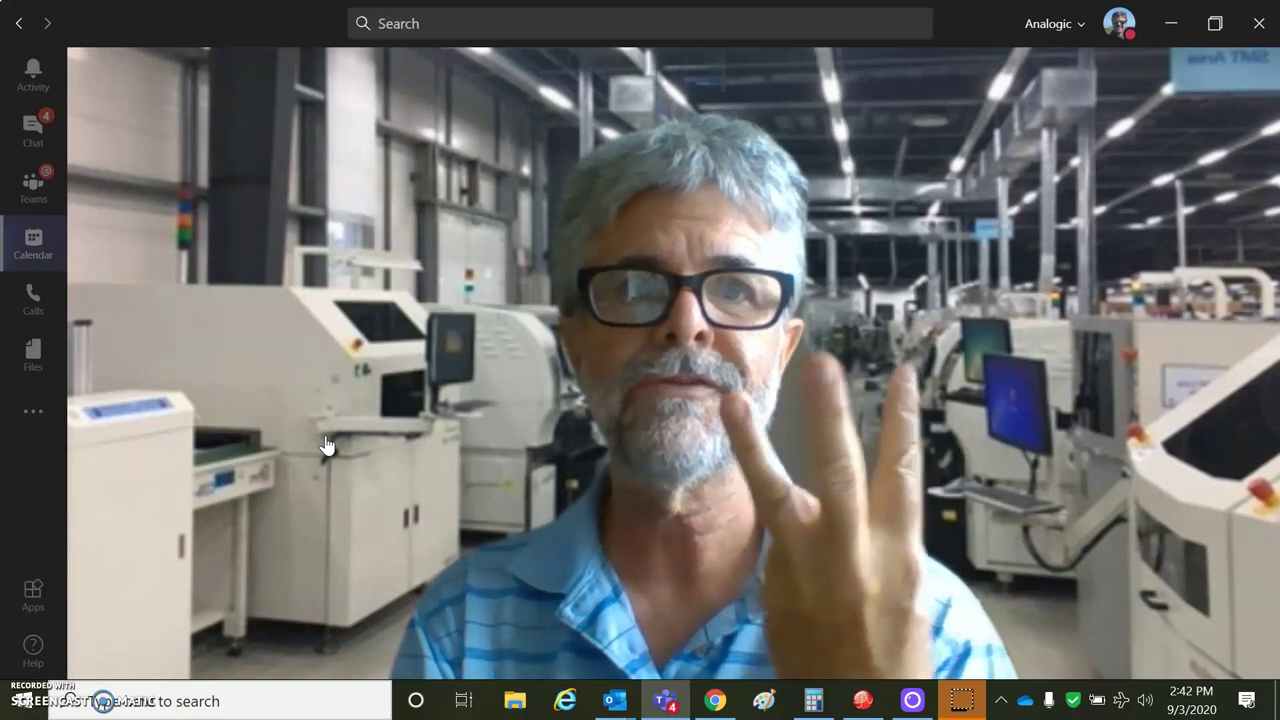
- Minimize the Teams video call so the BRS3 stepper motor manual in Chrome shows
mouse_move(802, 317)
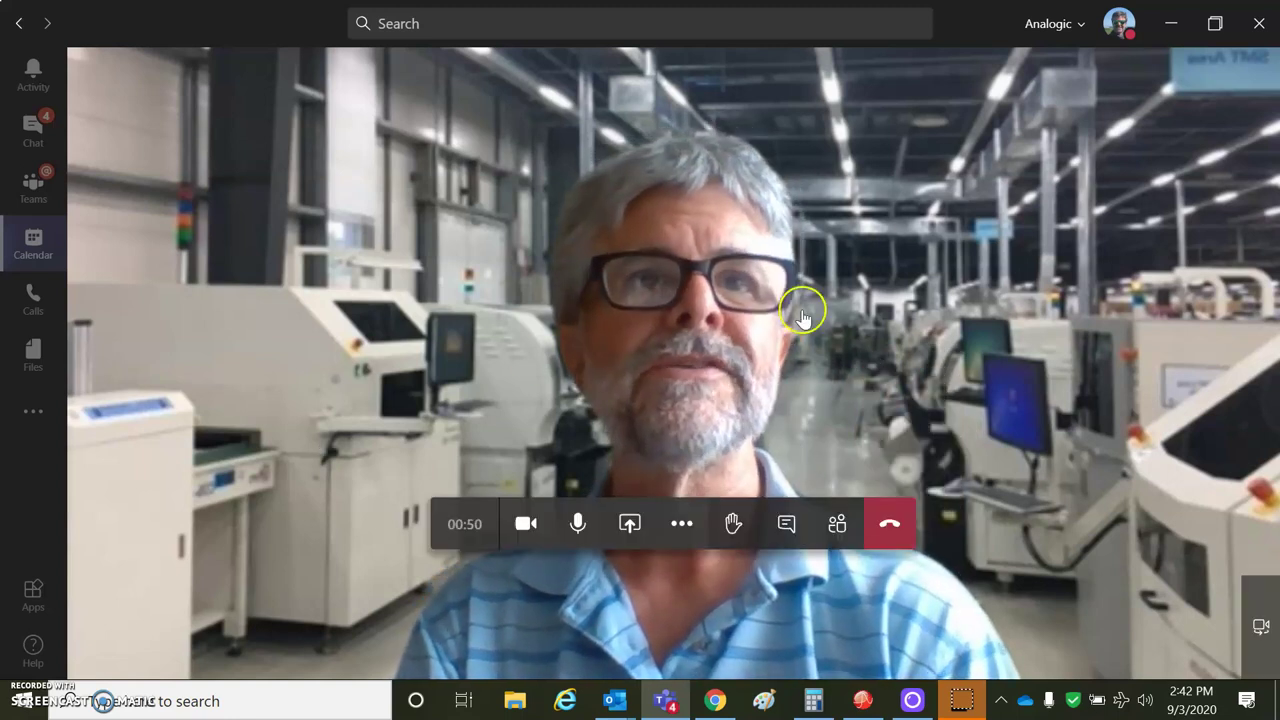
left_click(1171, 23)
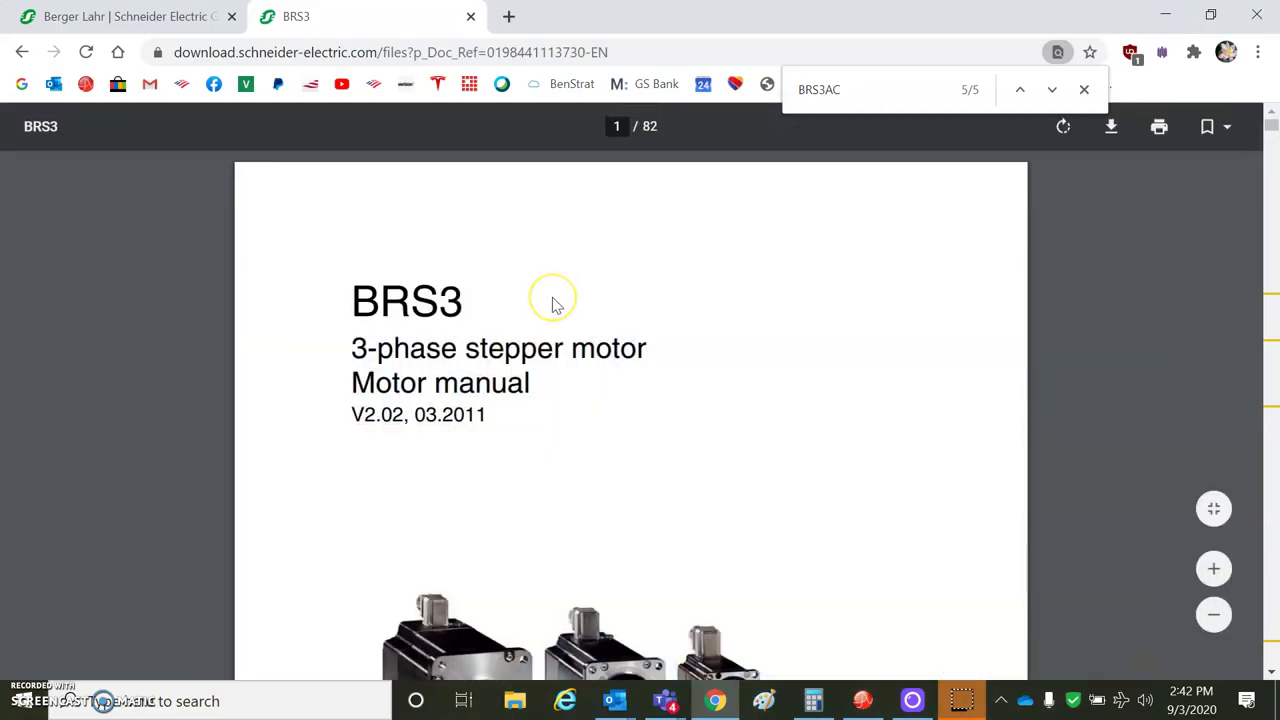
left_click(140, 20)
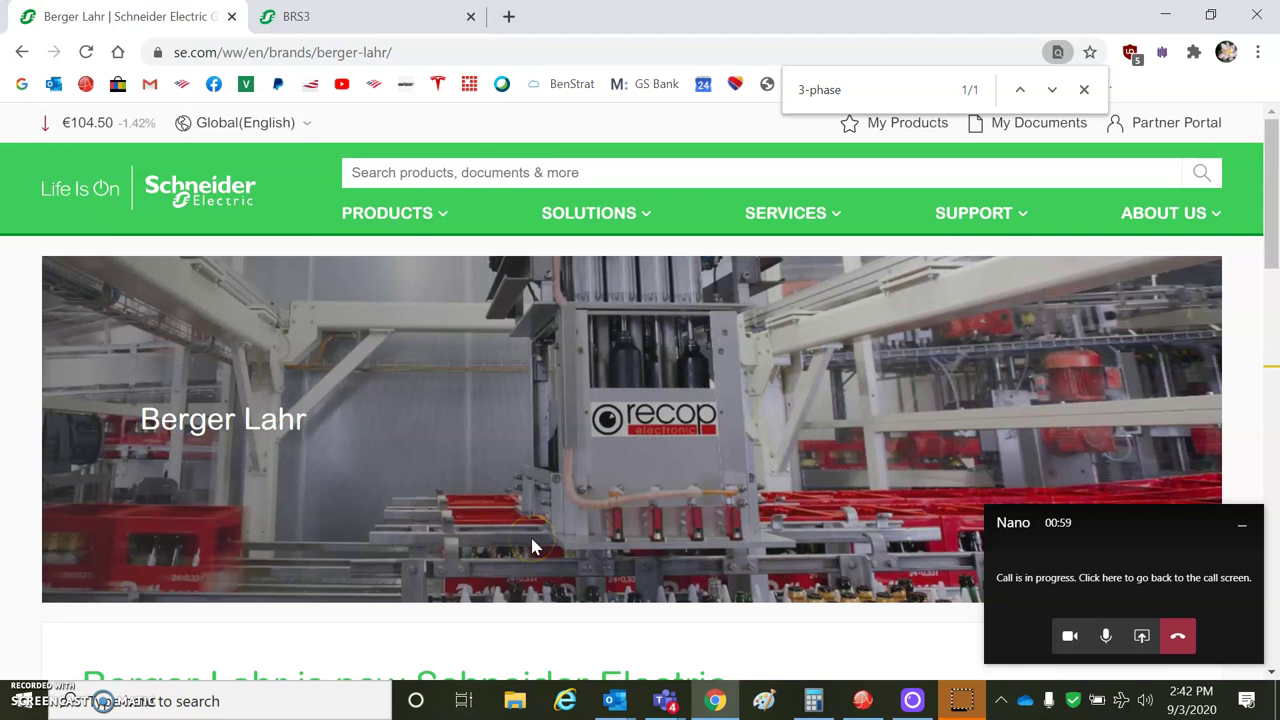
left_click(1056, 91)
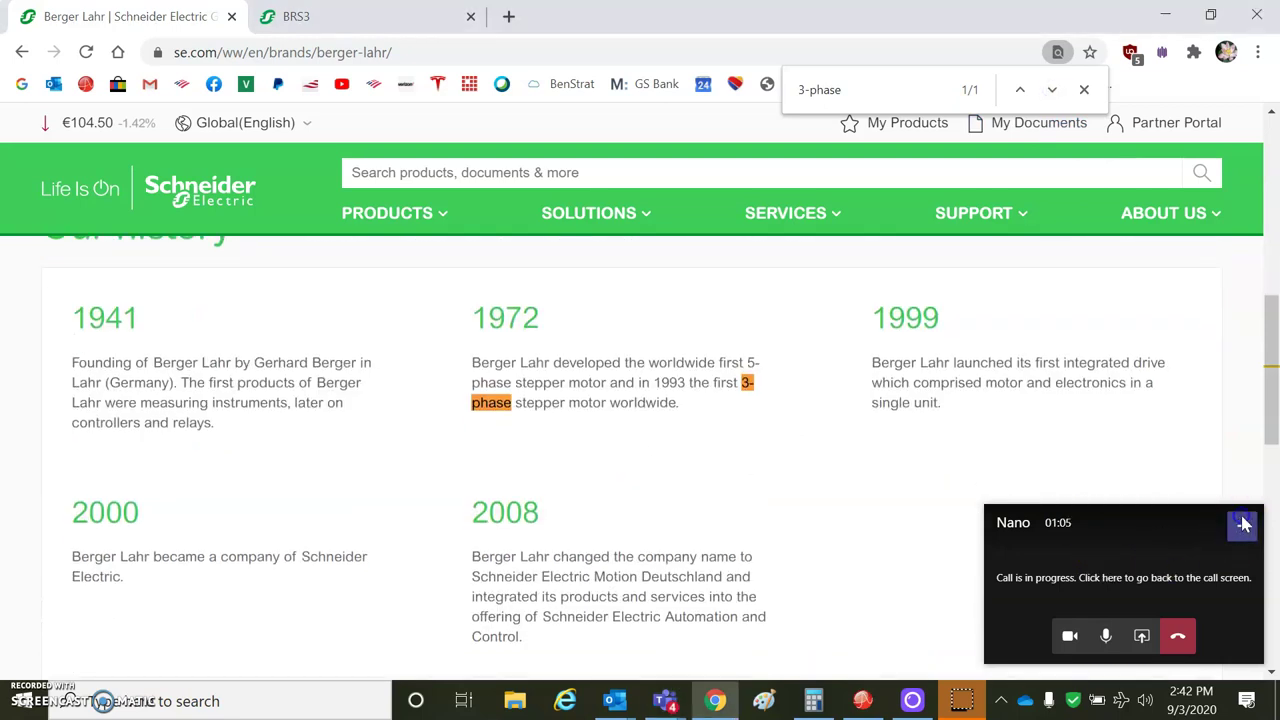
left_click(1243, 524)
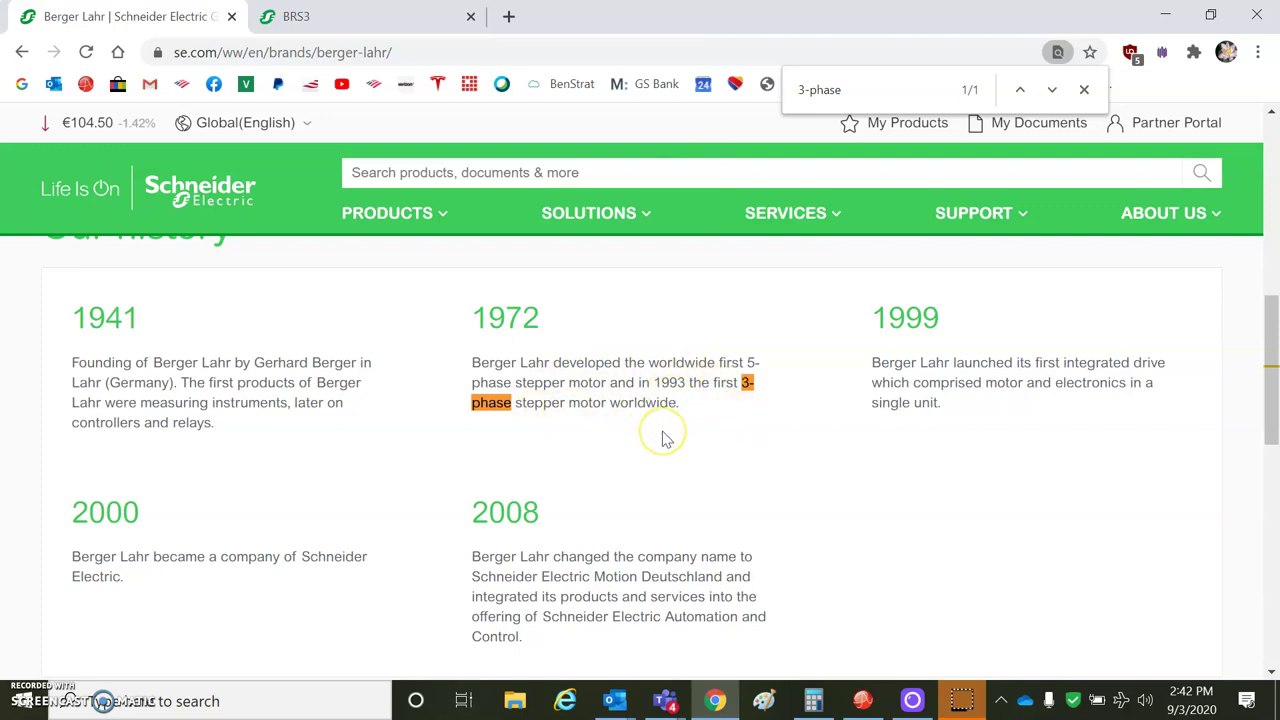
- Return to the BRS3 motor manual in Chrome and scroll down slightly
left_click(358, 30)
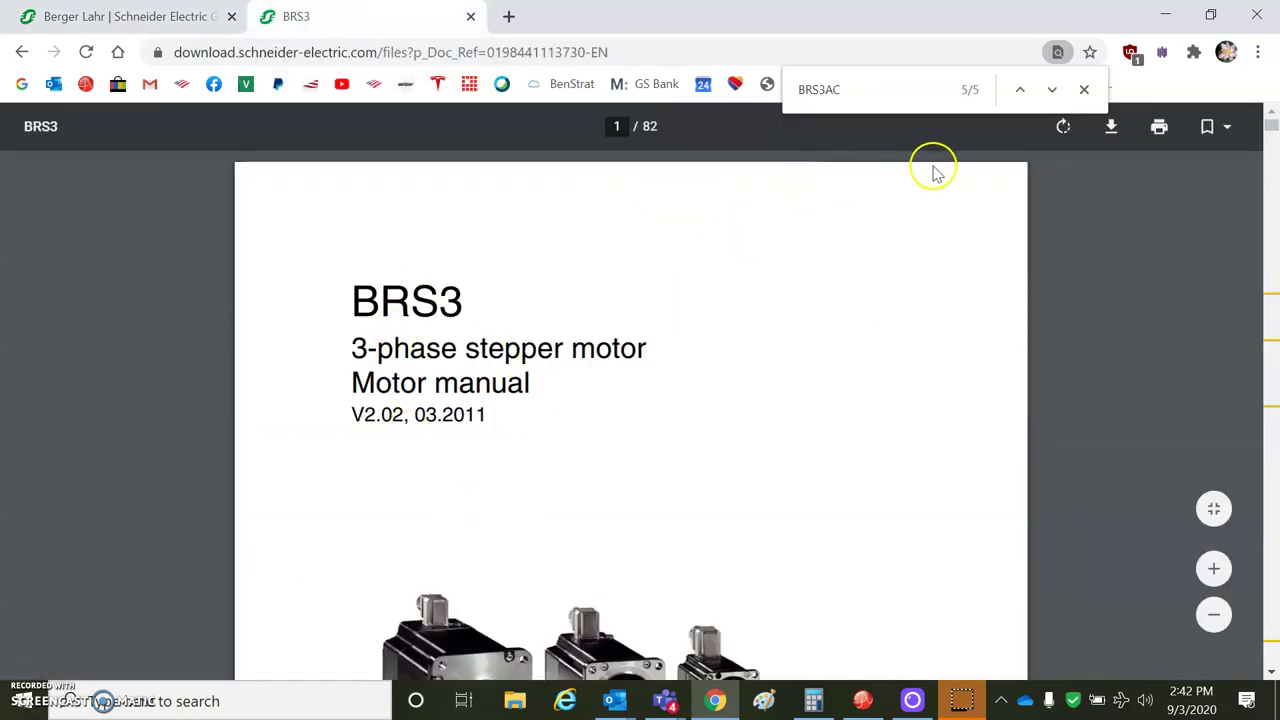
scroll(1268, 655, "down", 2)
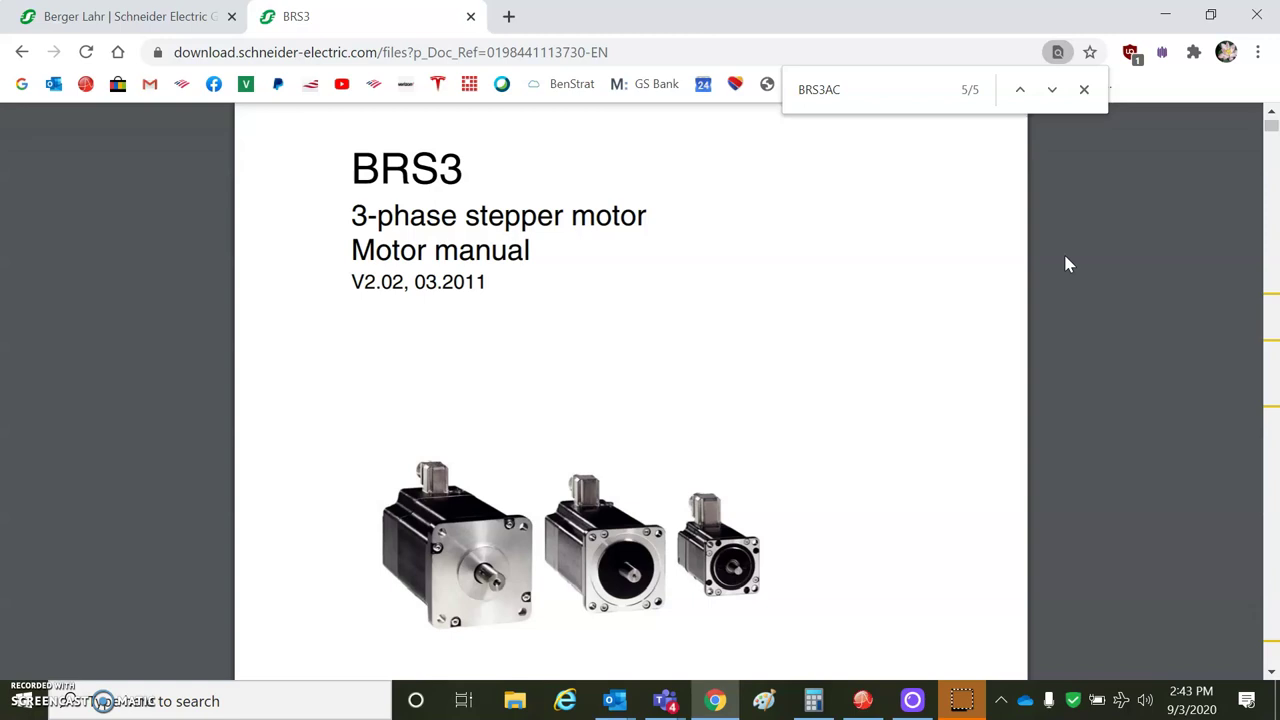
- Step through the BRS3AC matches to the page 34 characteristic curves, selecting nominal torque 12 on the way
left_click(1051, 90)
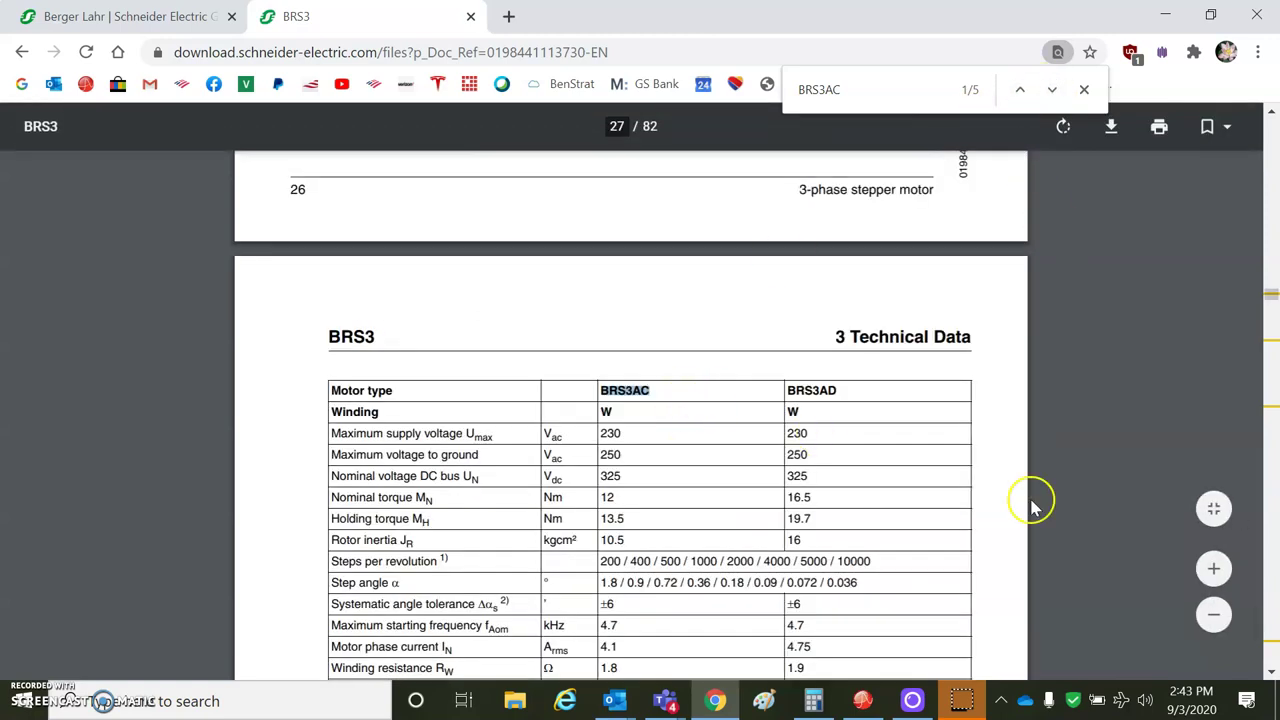
scroll(1270, 670, "down", 2)
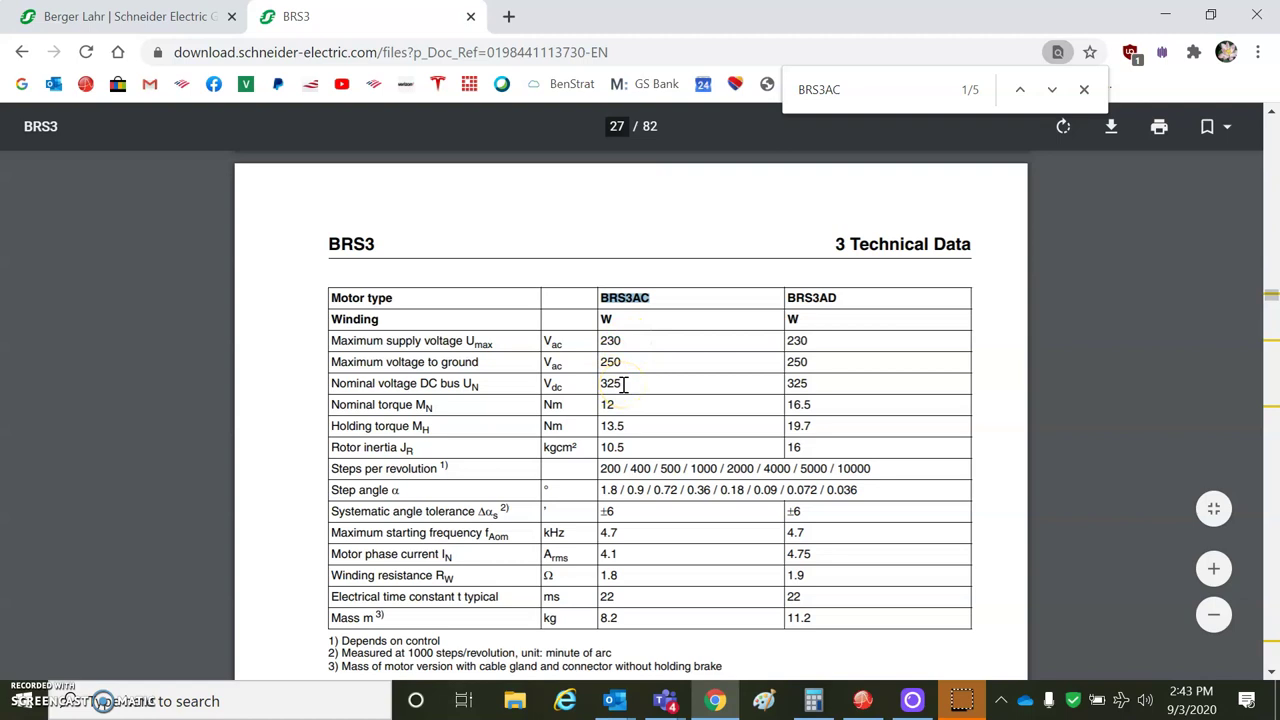
left_click(614, 403)
double_click(607, 403)
left_click(1052, 90)
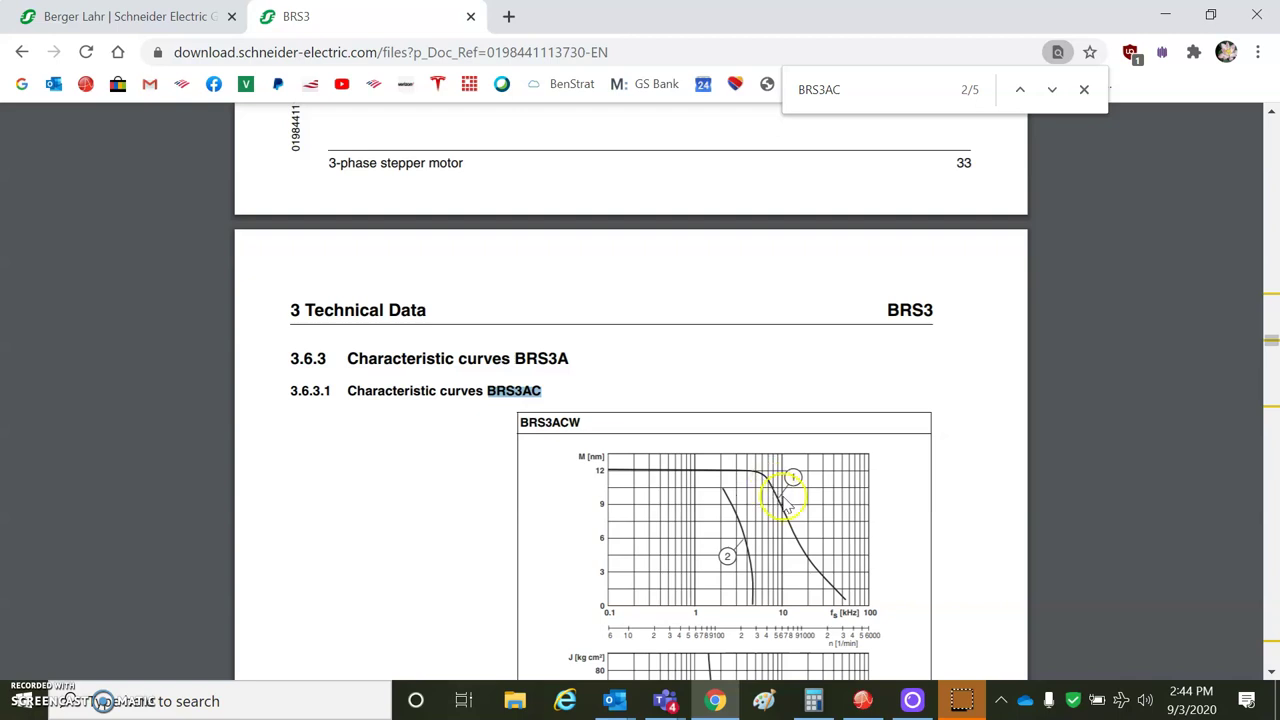
- Open Calculator beside the manual and compute 9 ÷ 3 = 3
left_click(815, 700)
left_click_drag(1071, 137, 921, 112)
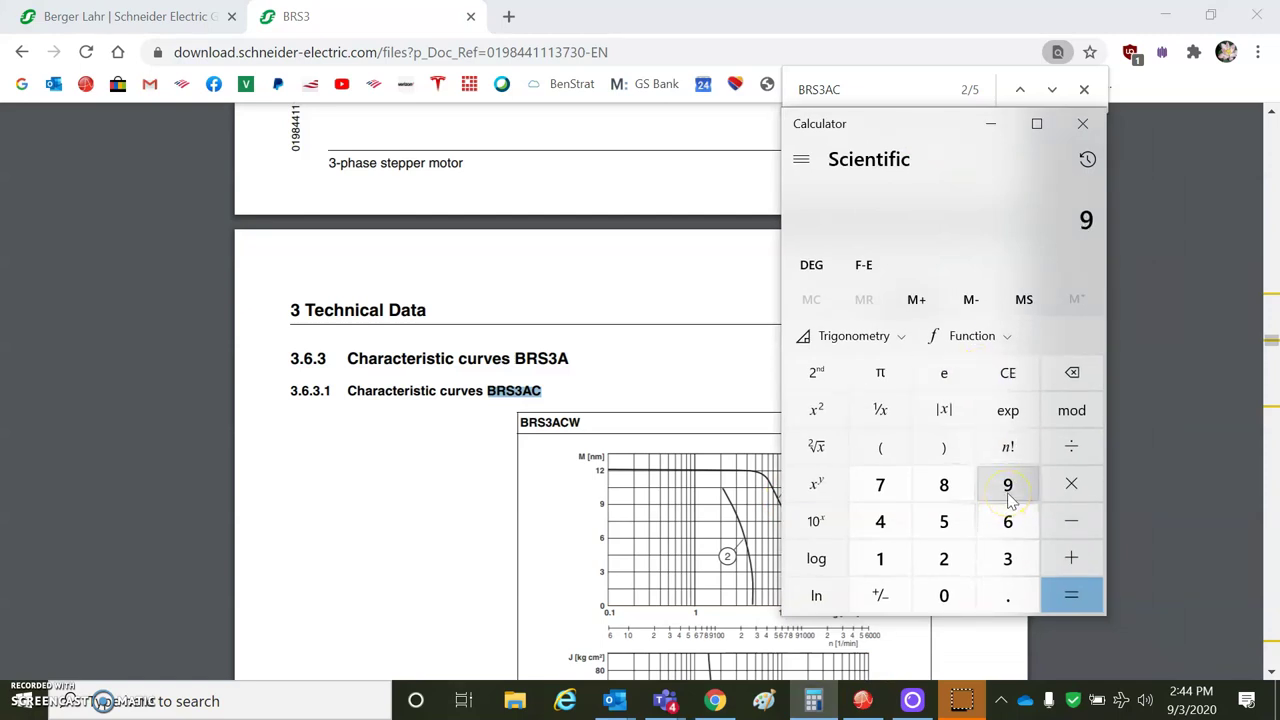
left_click(1073, 448)
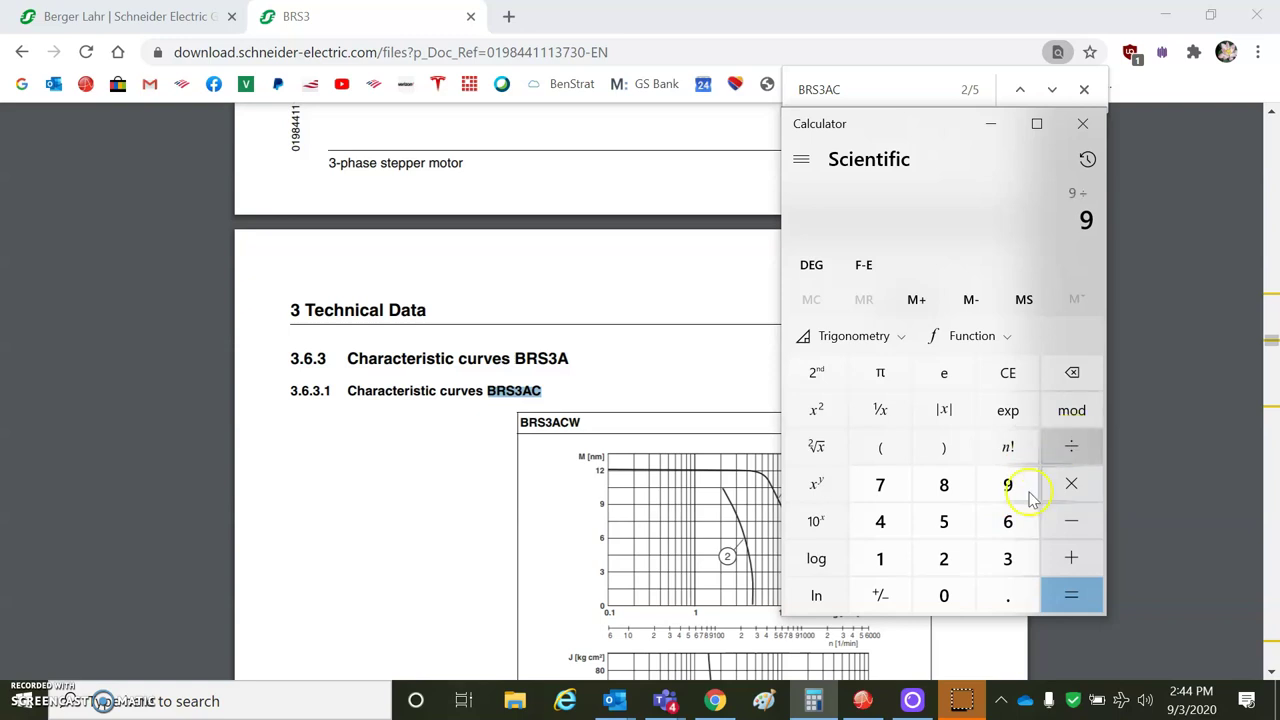
left_click(1008, 558)
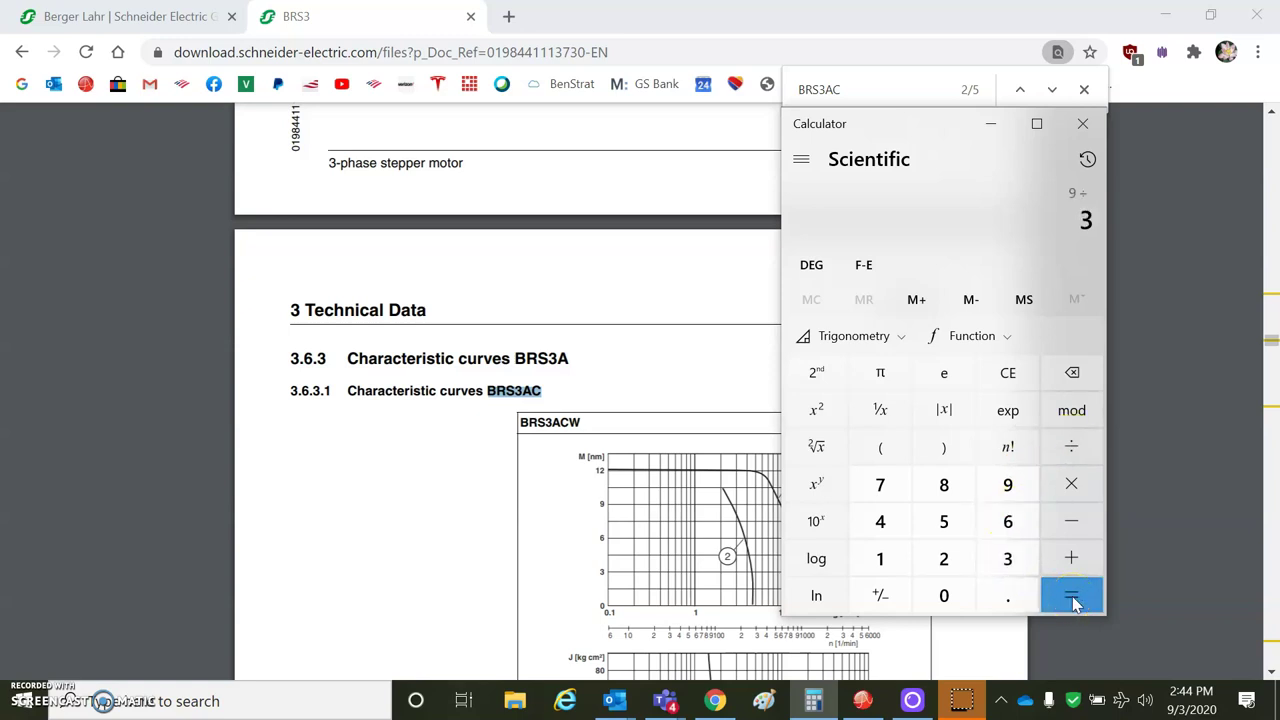
left_click(1073, 600)
- Multiply the result by 104 to get 312, then close Calculator
left_click(1071, 483)
left_click(880, 560)
left_click(943, 598)
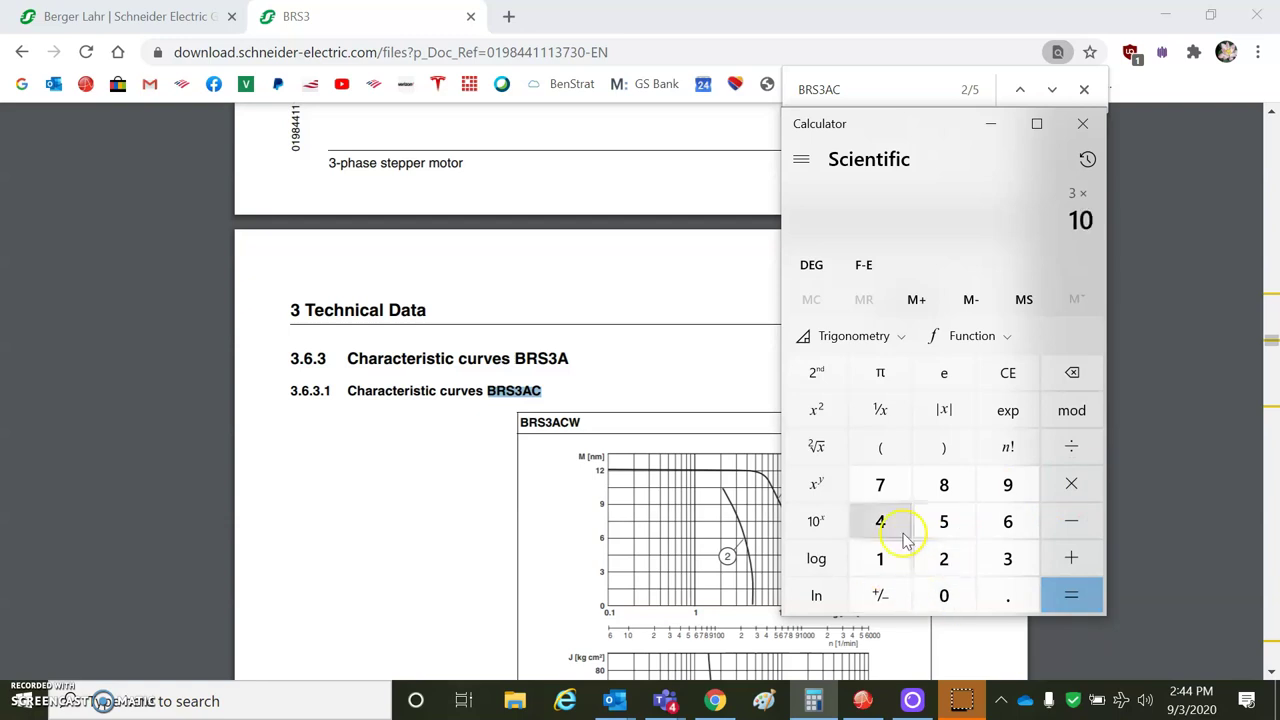
left_click(882, 522)
left_click(1075, 597)
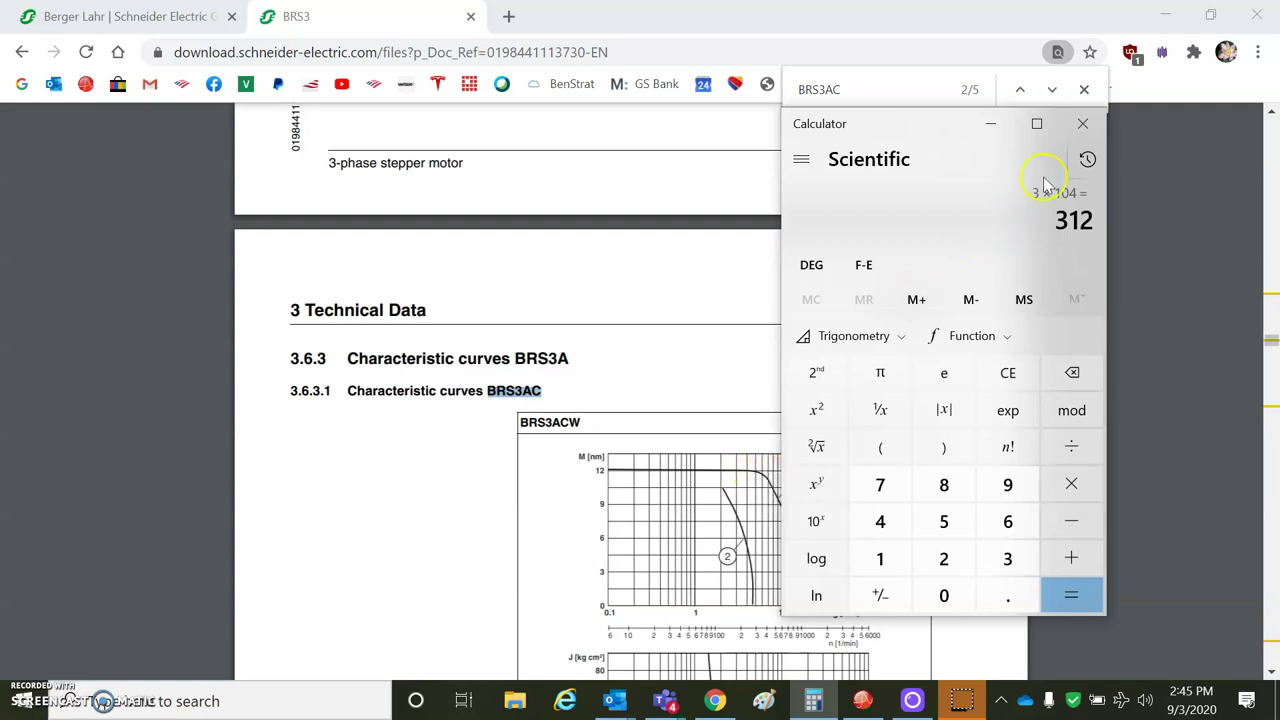
left_click(1082, 123)
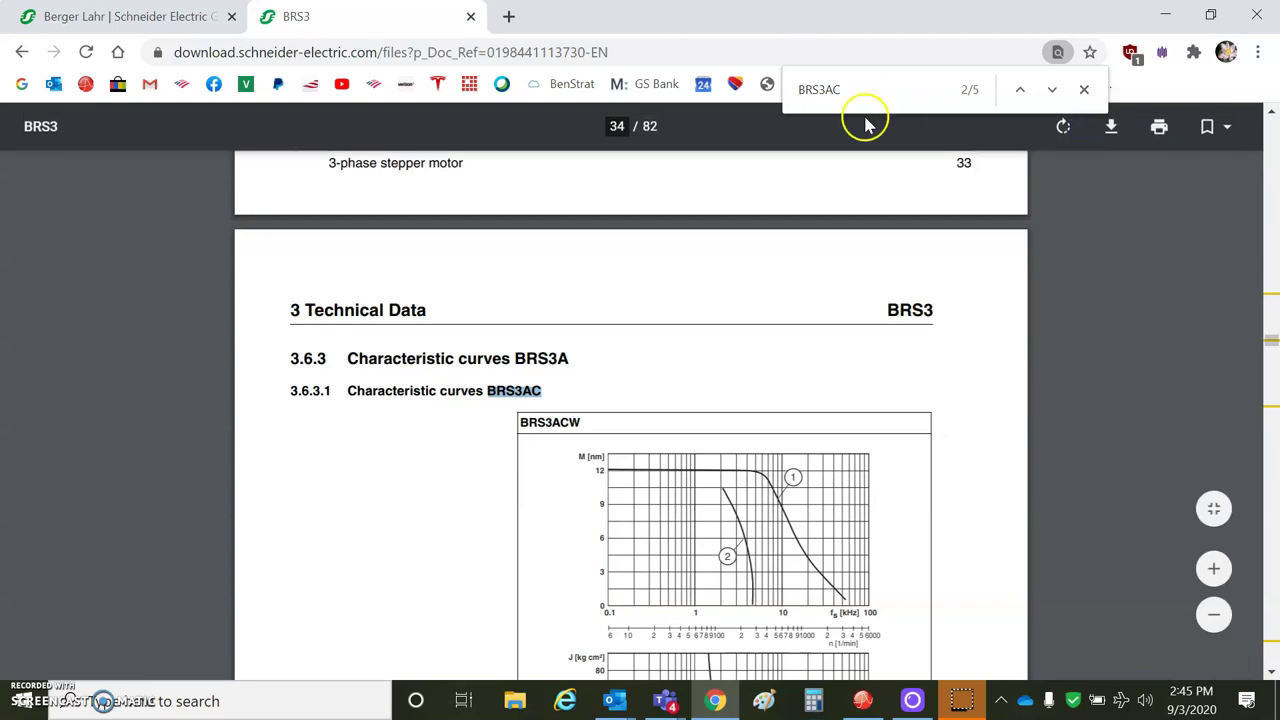
- Bring up CME and begin changing Basic Setup, keeping a rotary Three Phase Stepper motor
left_click(1162, 12)
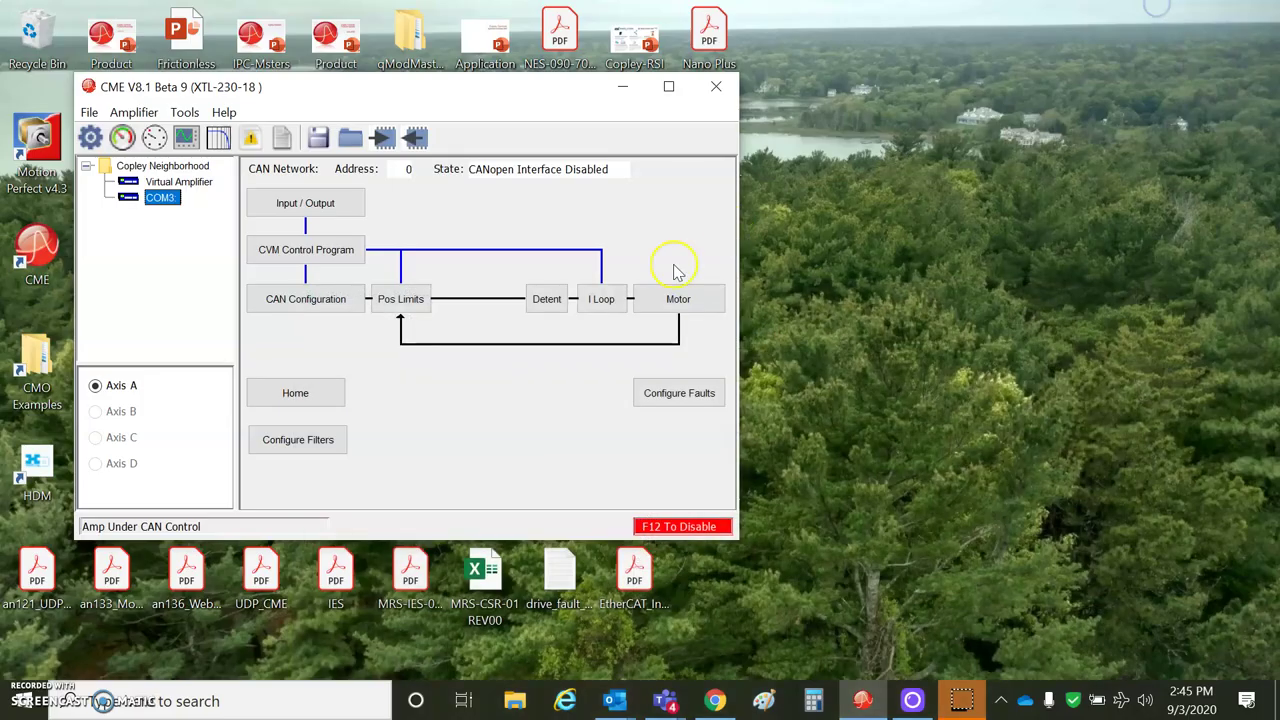
mouse_move(392, 91)
left_mouse_down()
mouse_move(423, 94)
mouse_move(403, 111)
left_mouse_up()
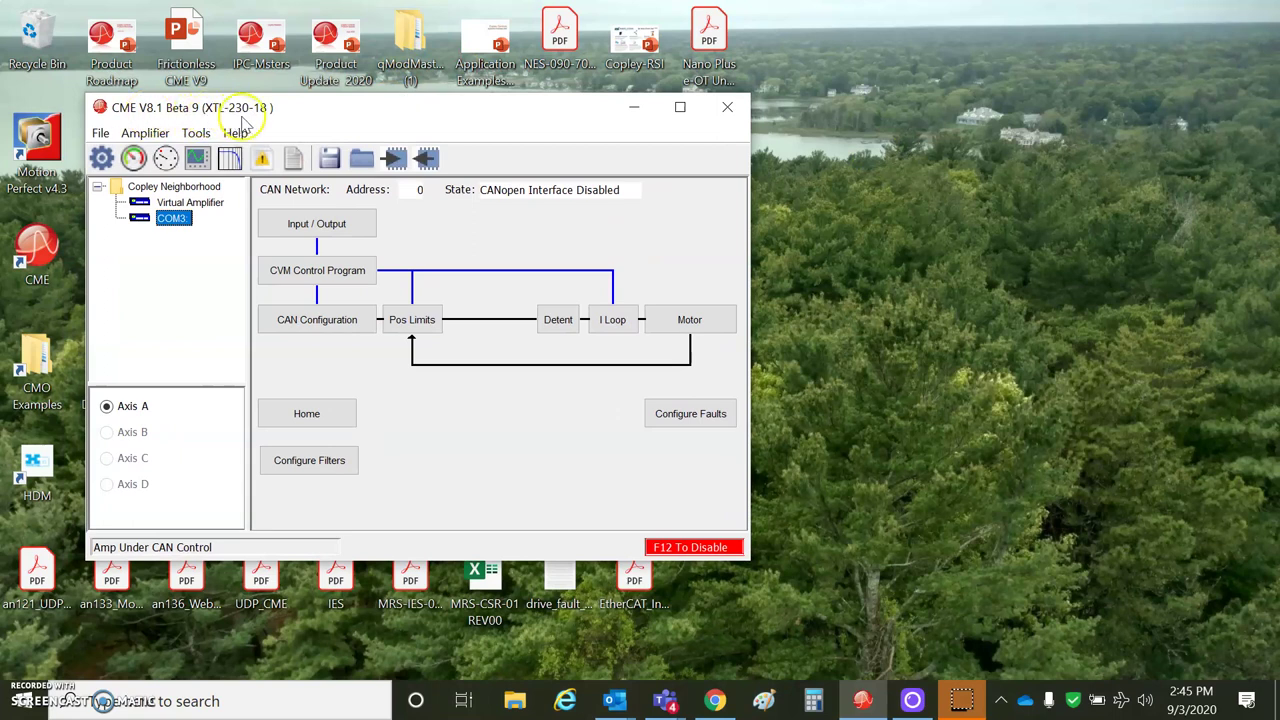
left_click(100, 165)
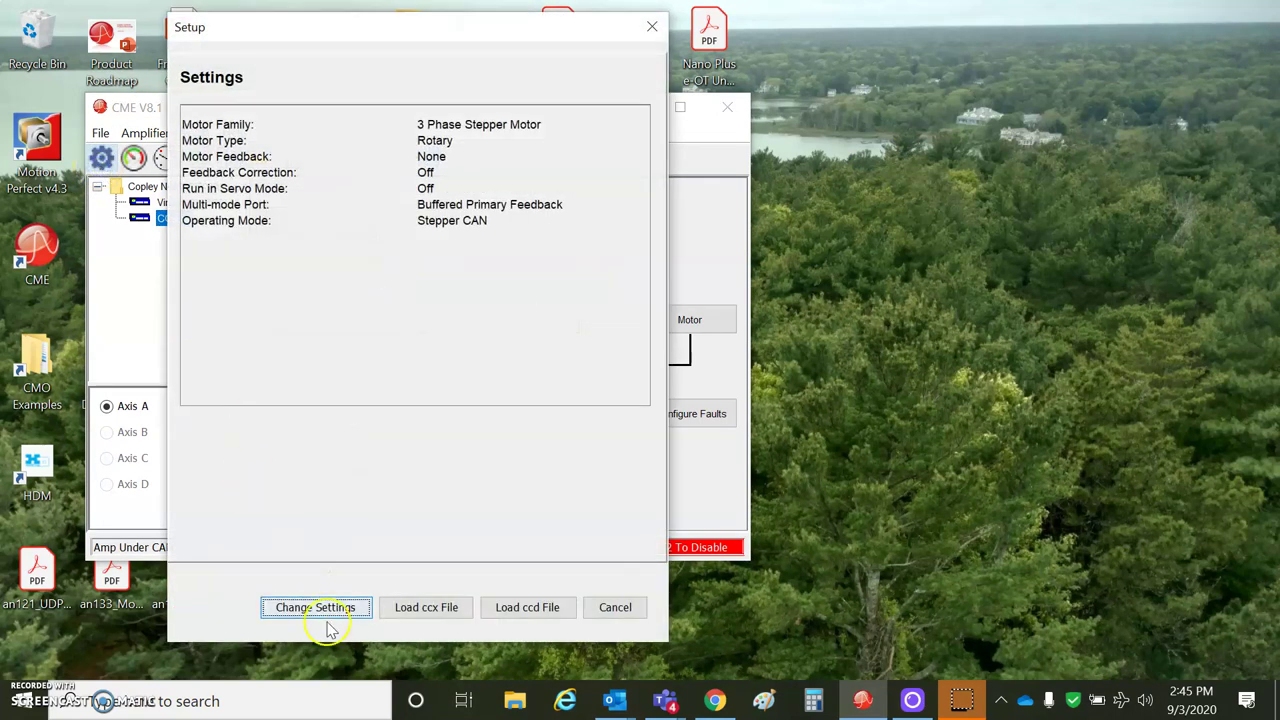
left_click(333, 606)
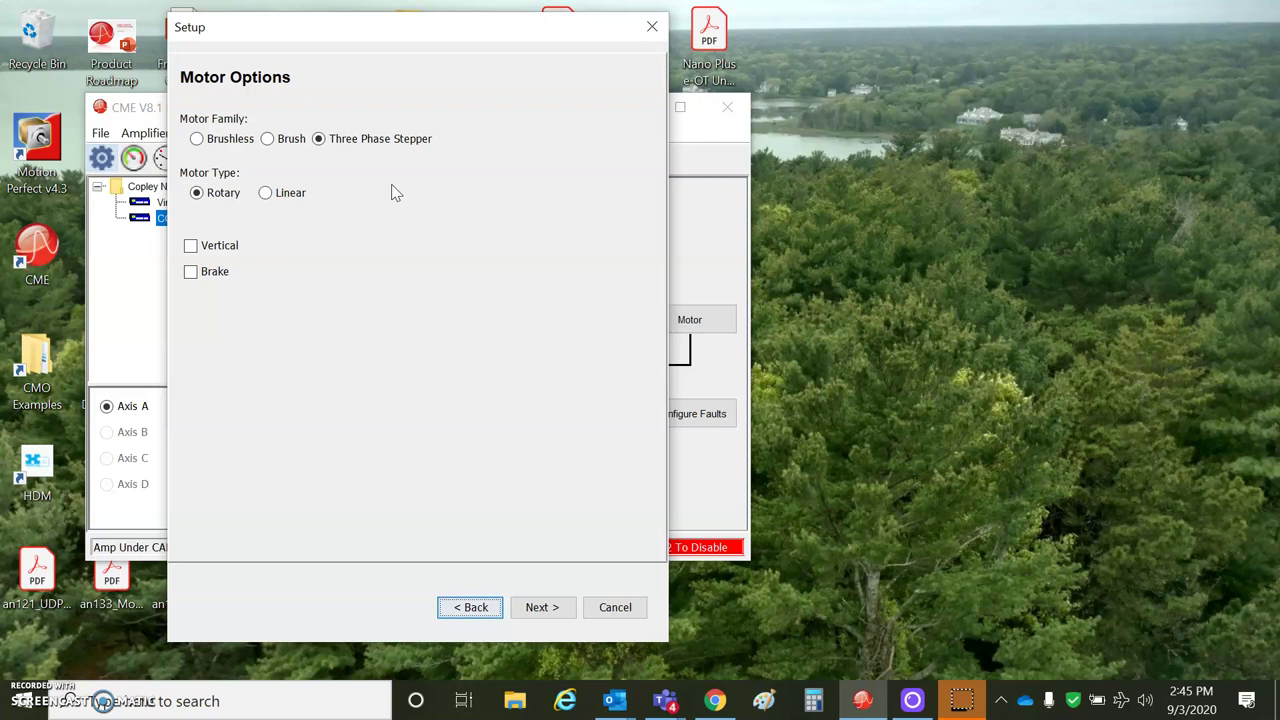
left_click(465, 337)
- Leave Motor Feedback set to None in the setup wizard
left_click(543, 607)
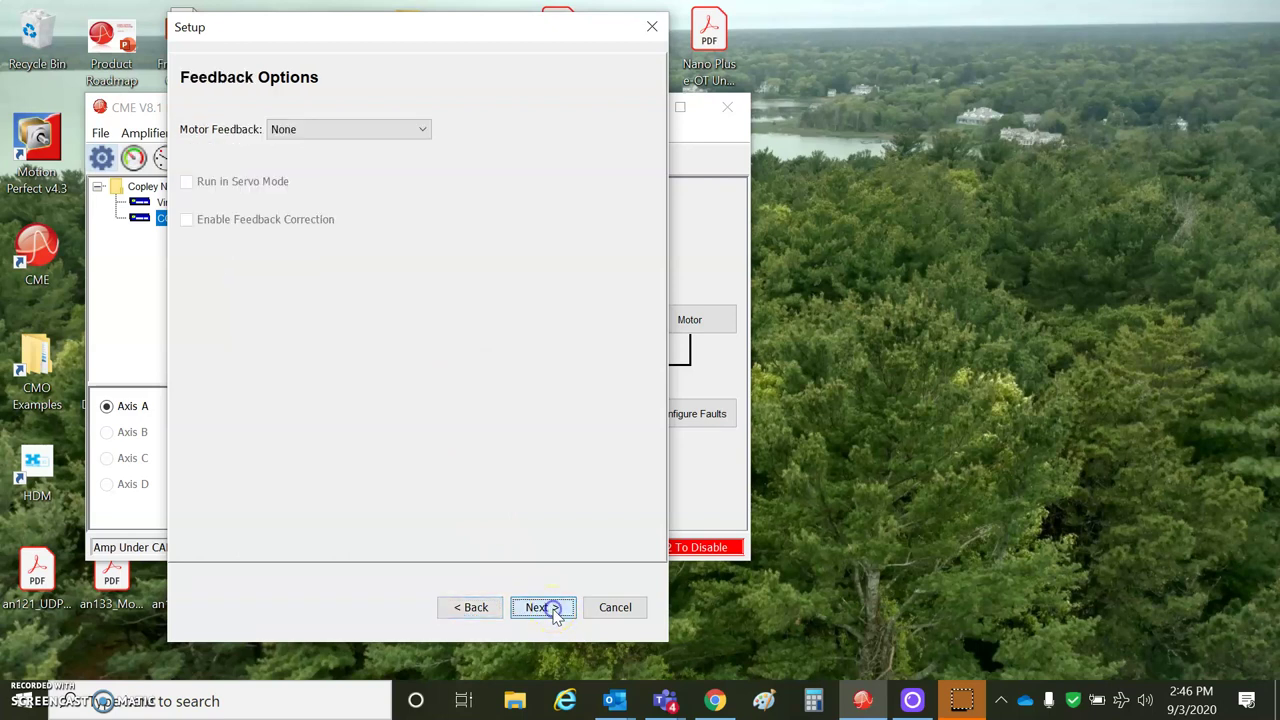
left_click(386, 132)
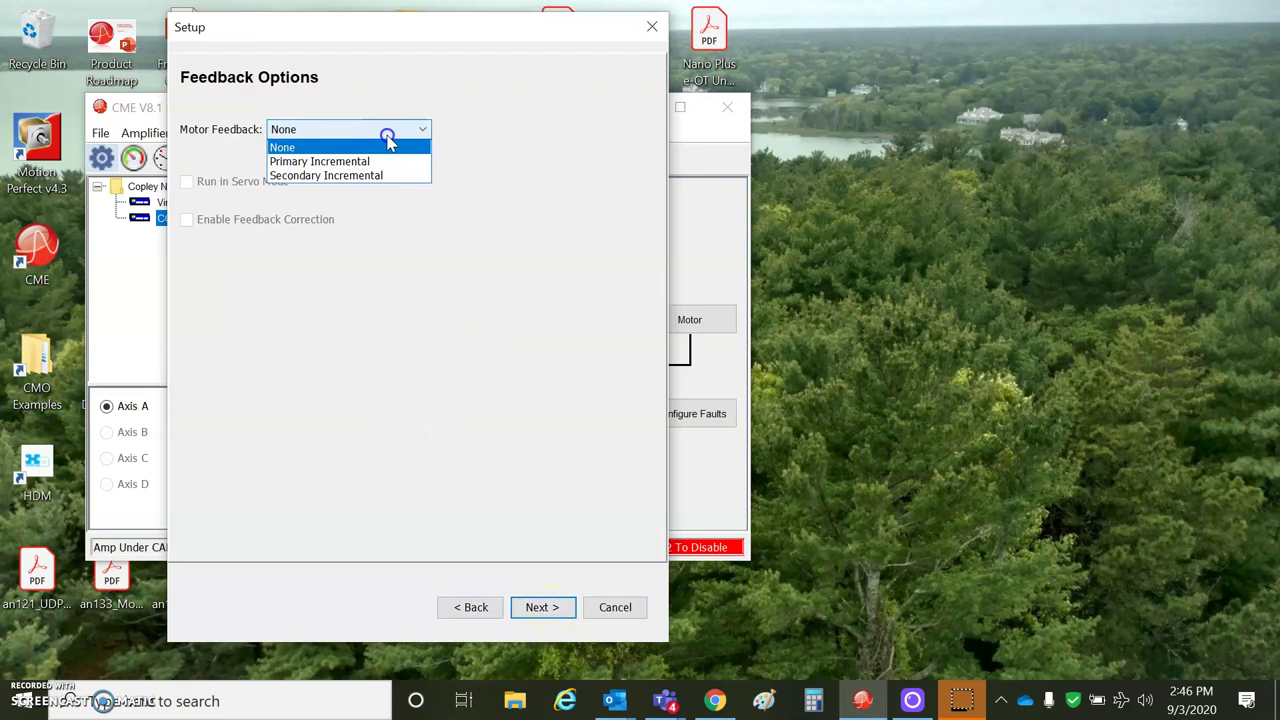
left_click(477, 129)
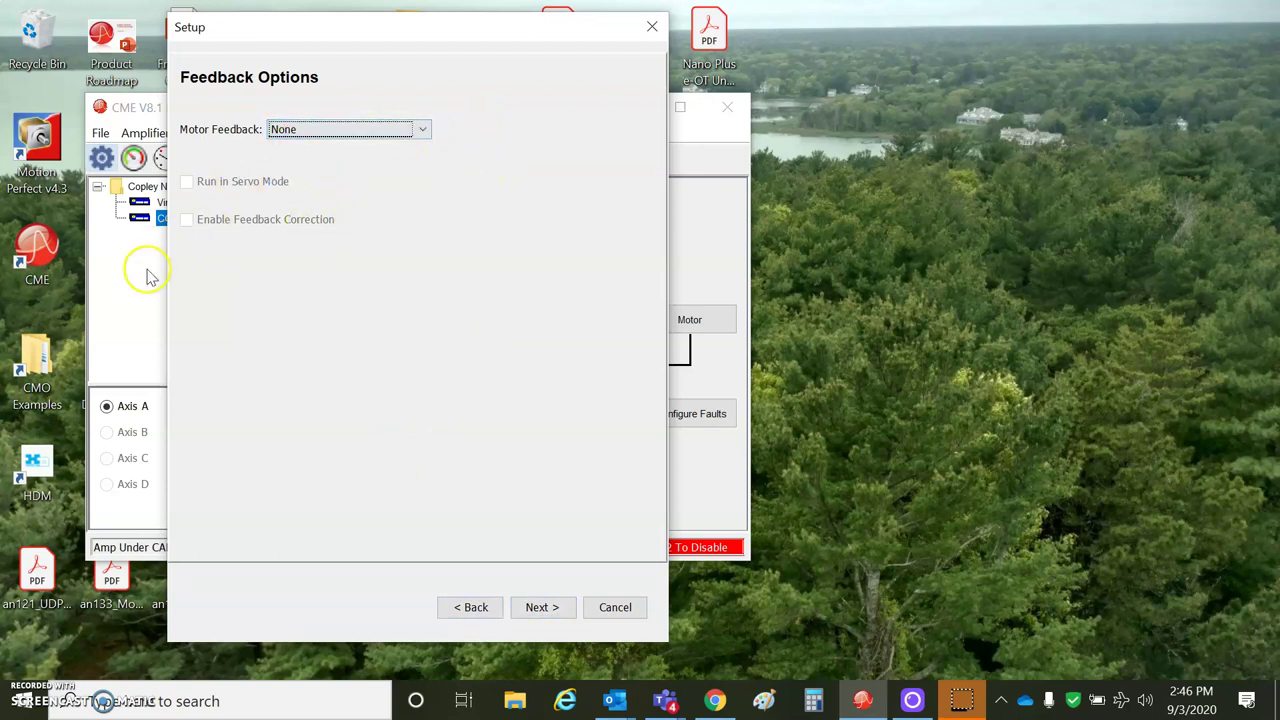
left_click_drag(374, 28, 407, 33)
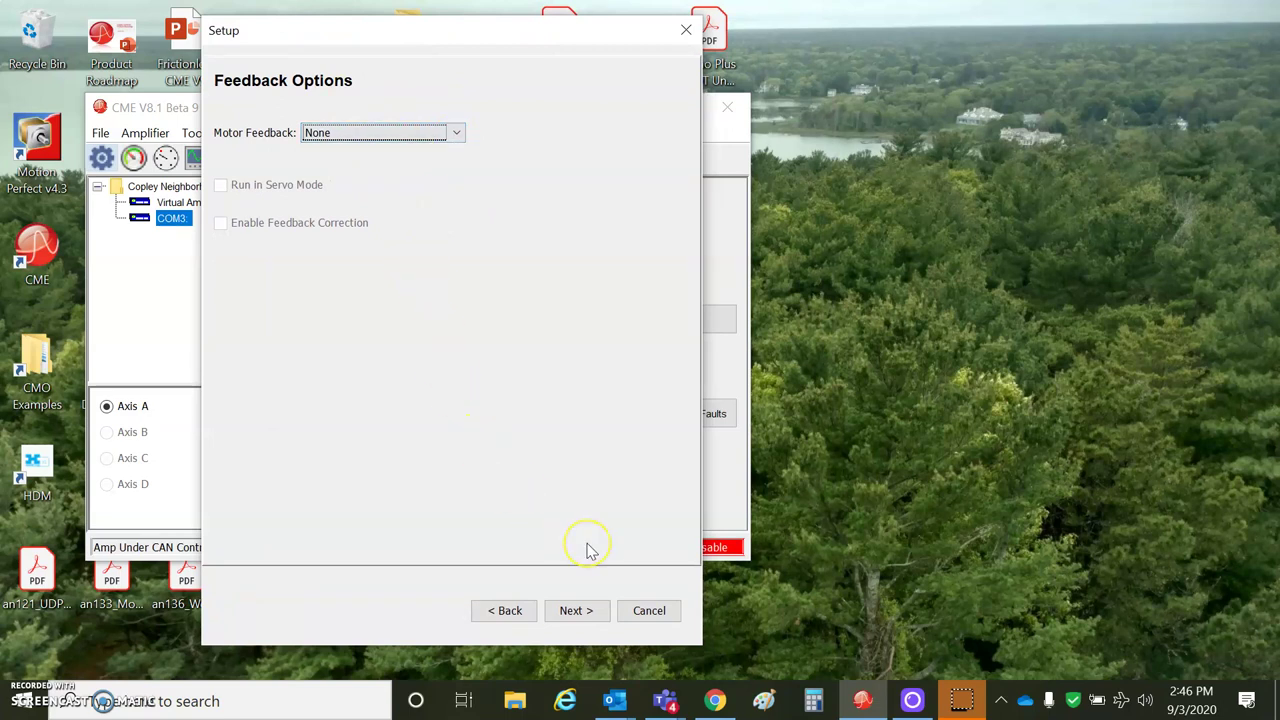
- Accept Brake/Stop and operating mode, finish the setup, acknowledge the disable warning, and view Motor Data
left_click(578, 610)
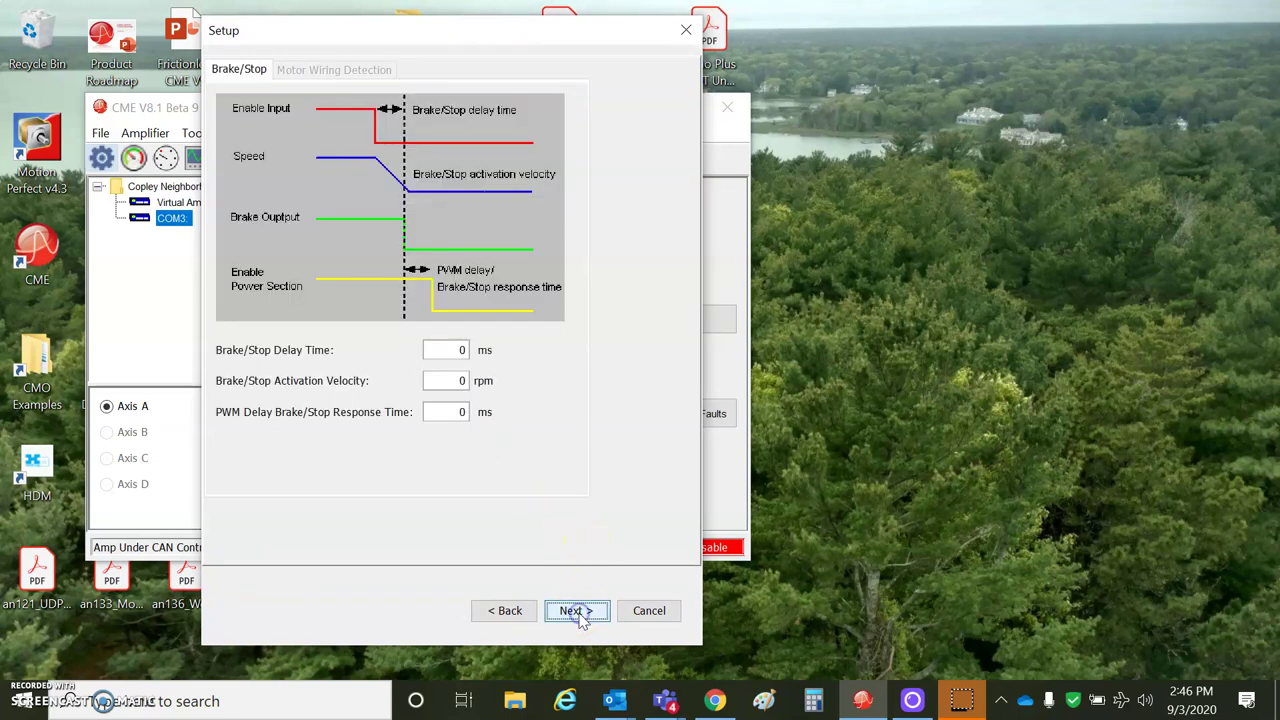
left_click(588, 612)
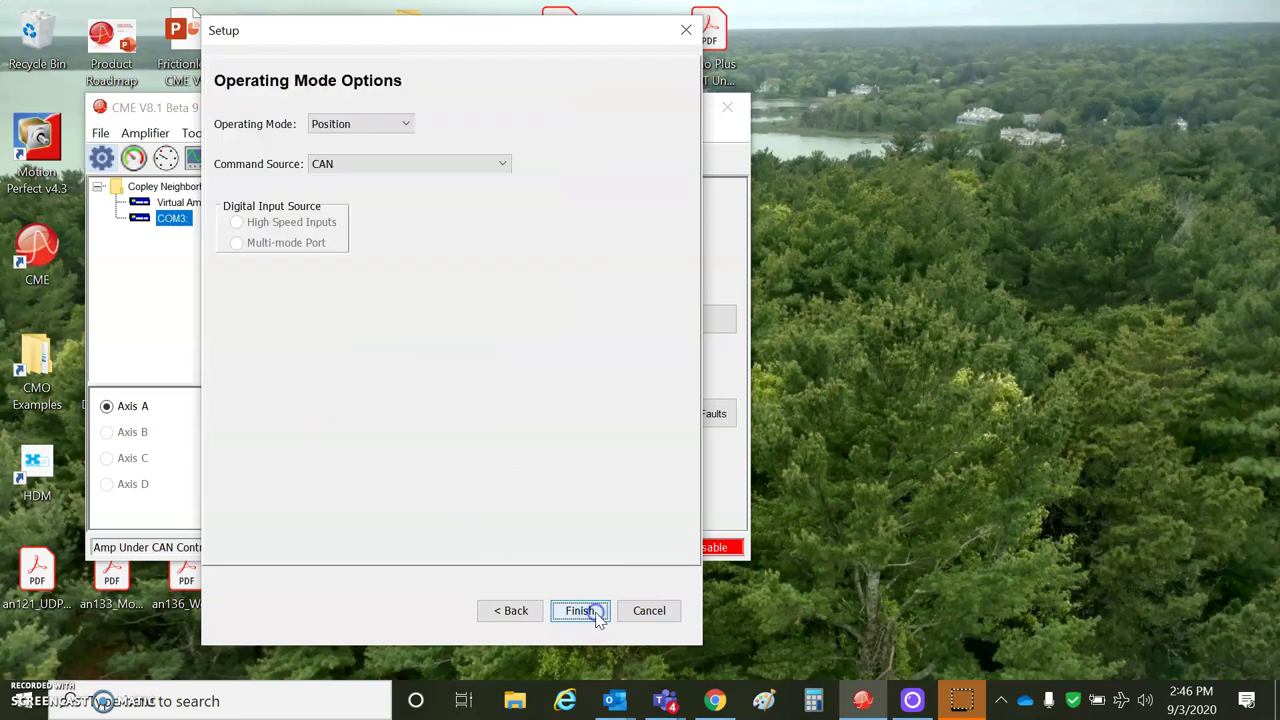
left_click(597, 616)
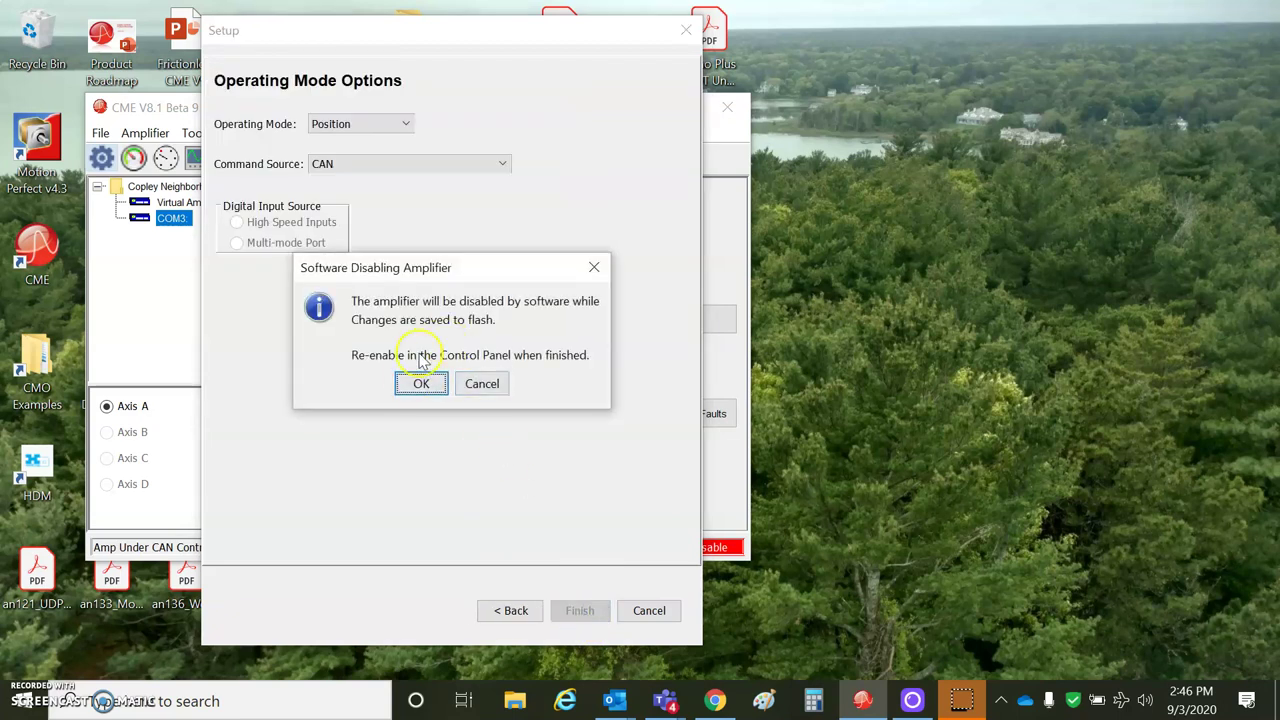
left_click(415, 384)
left_click(680, 318)
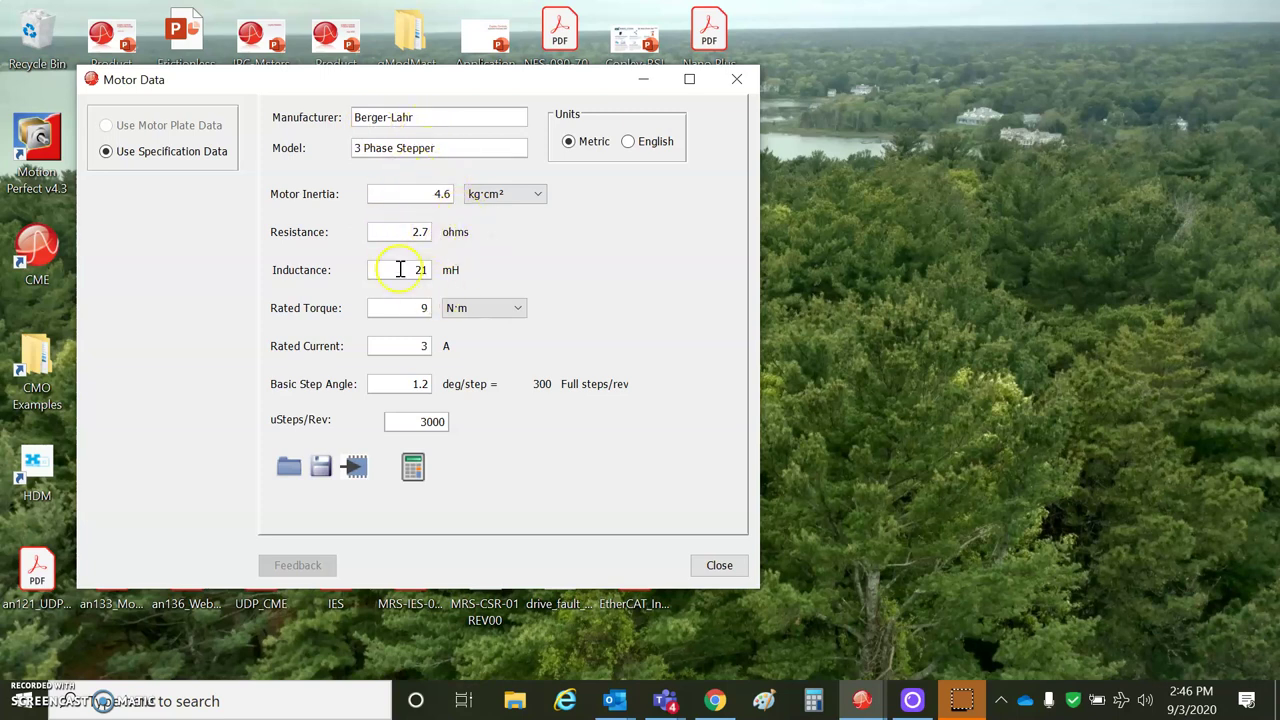
left_click_drag(402, 384, 442, 386)
left_click(629, 427)
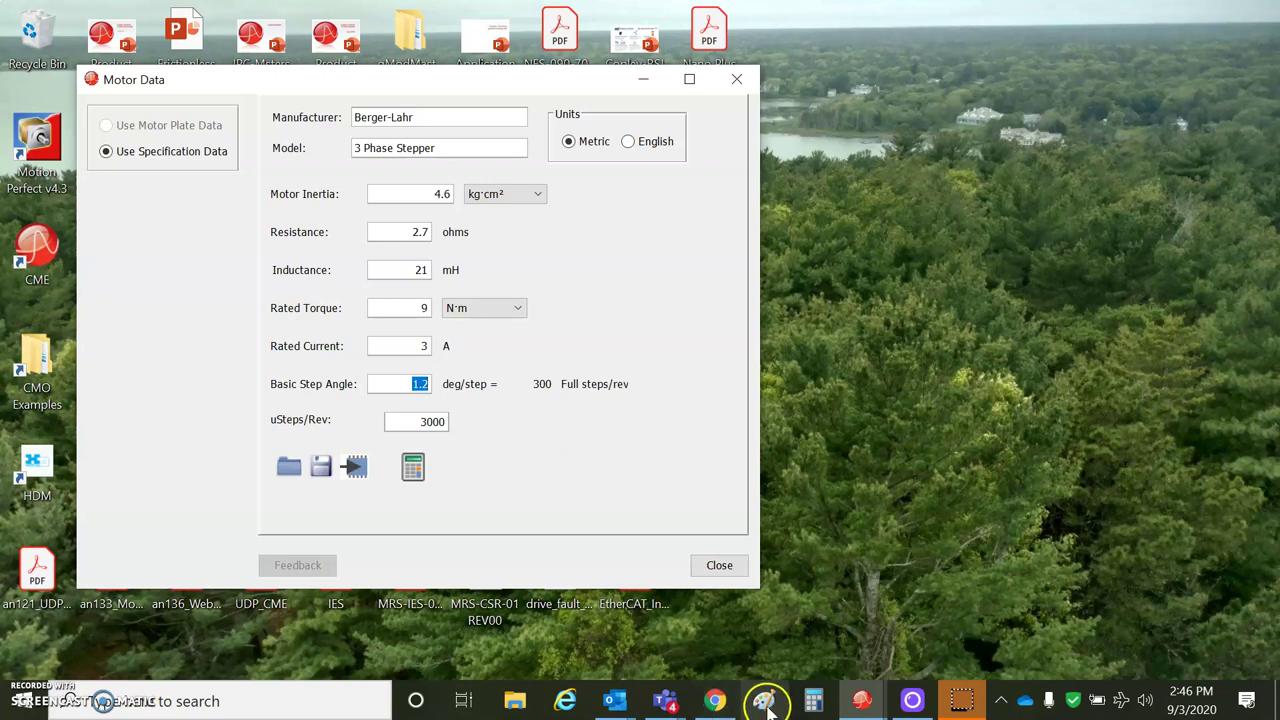
left_click(814, 700)
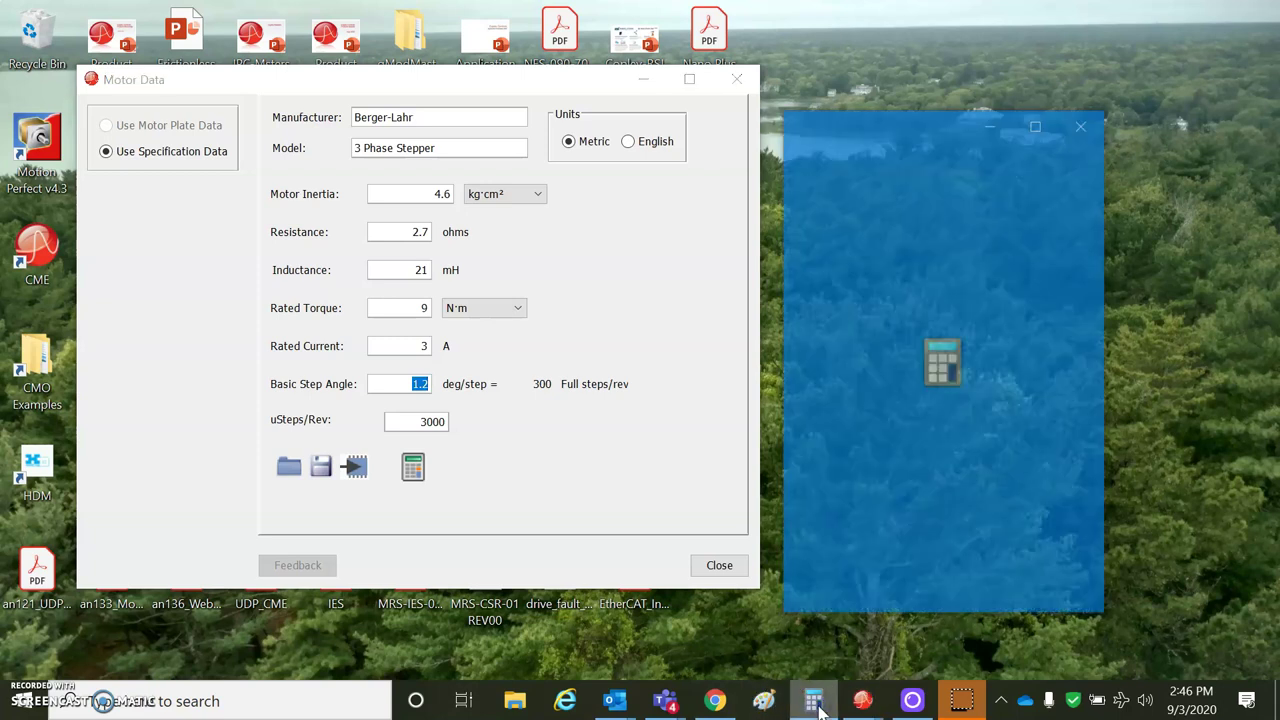
left_click(1004, 557)
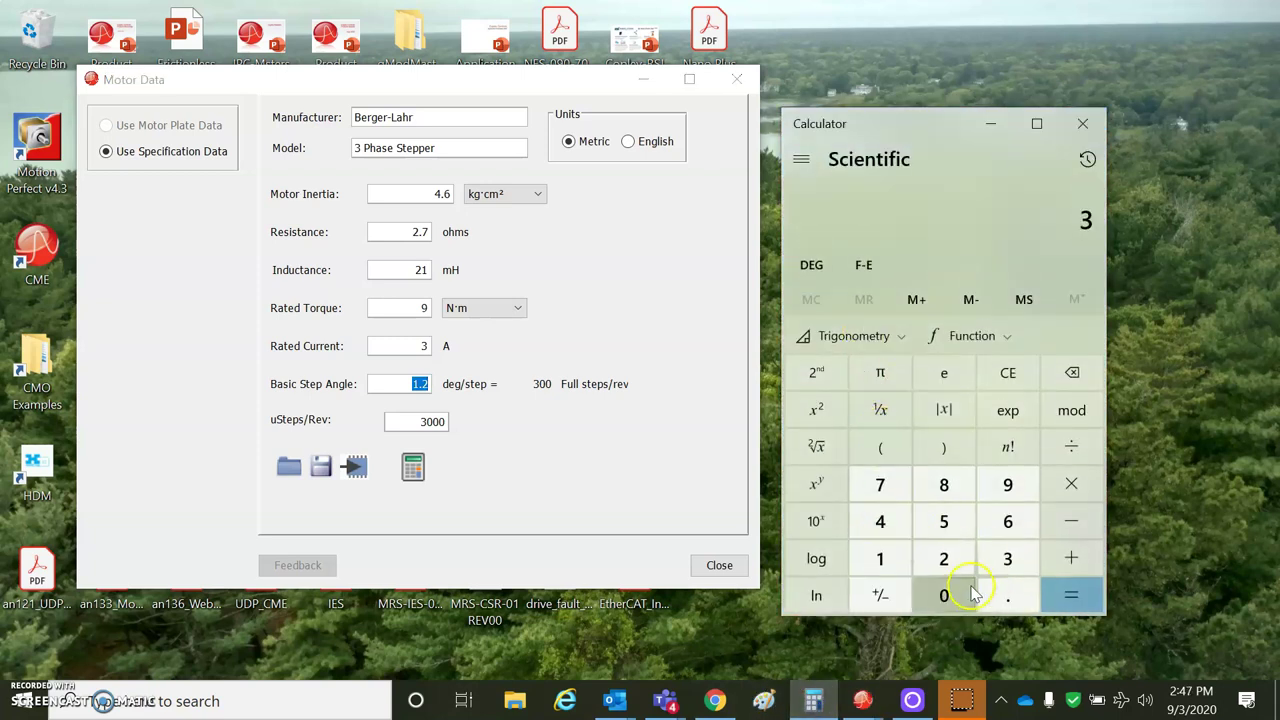
left_click(958, 595)
left_click(958, 595)
left_click(1071, 446)
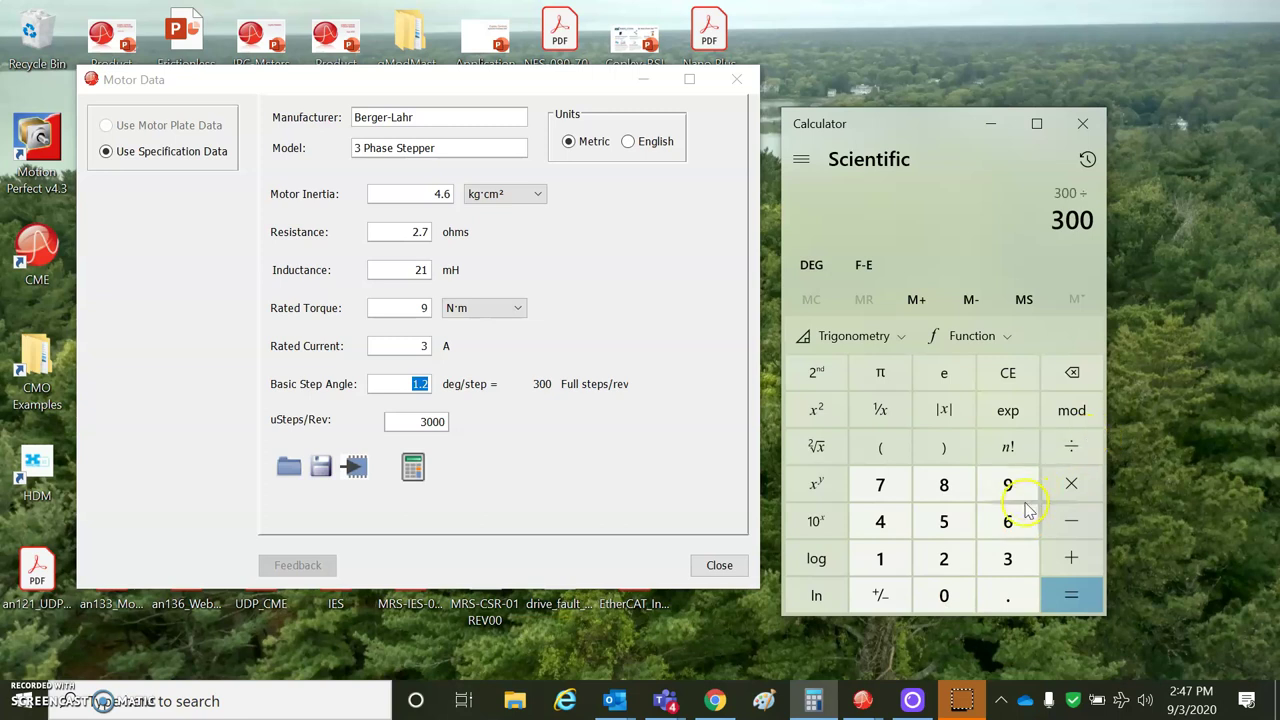
left_click(1008, 521)
left_click(1066, 596)
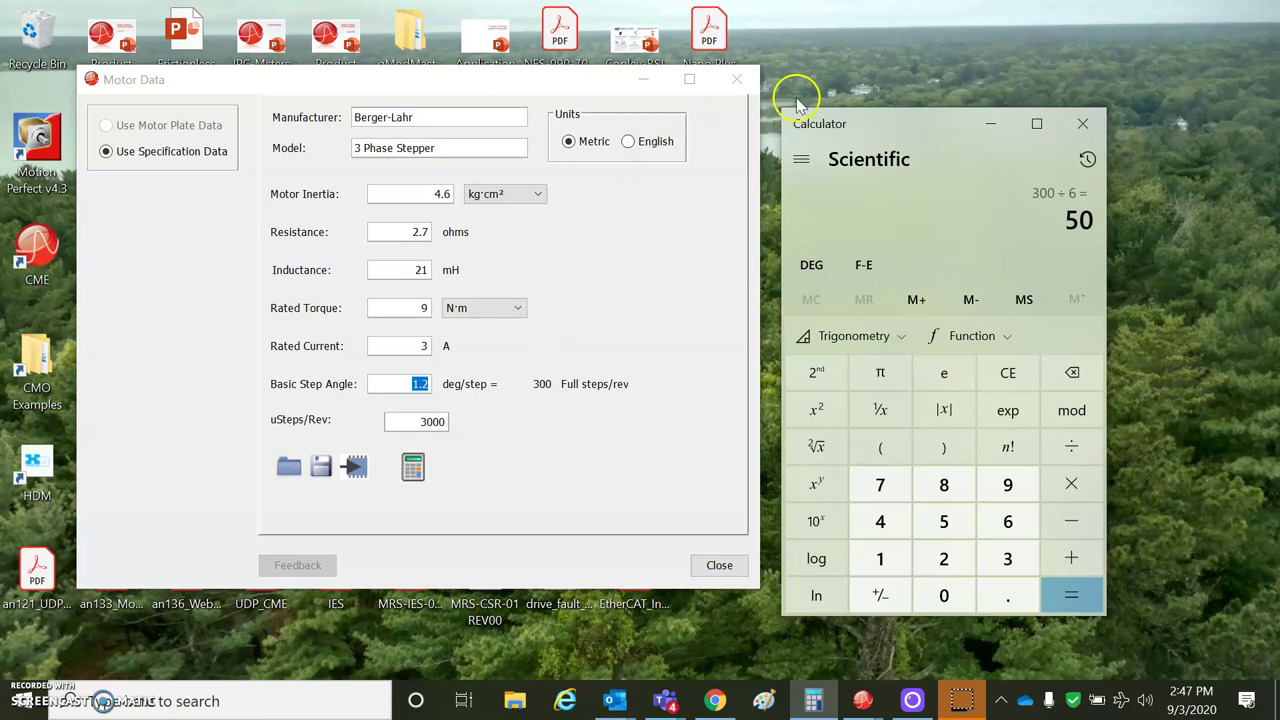
left_click(1085, 125)
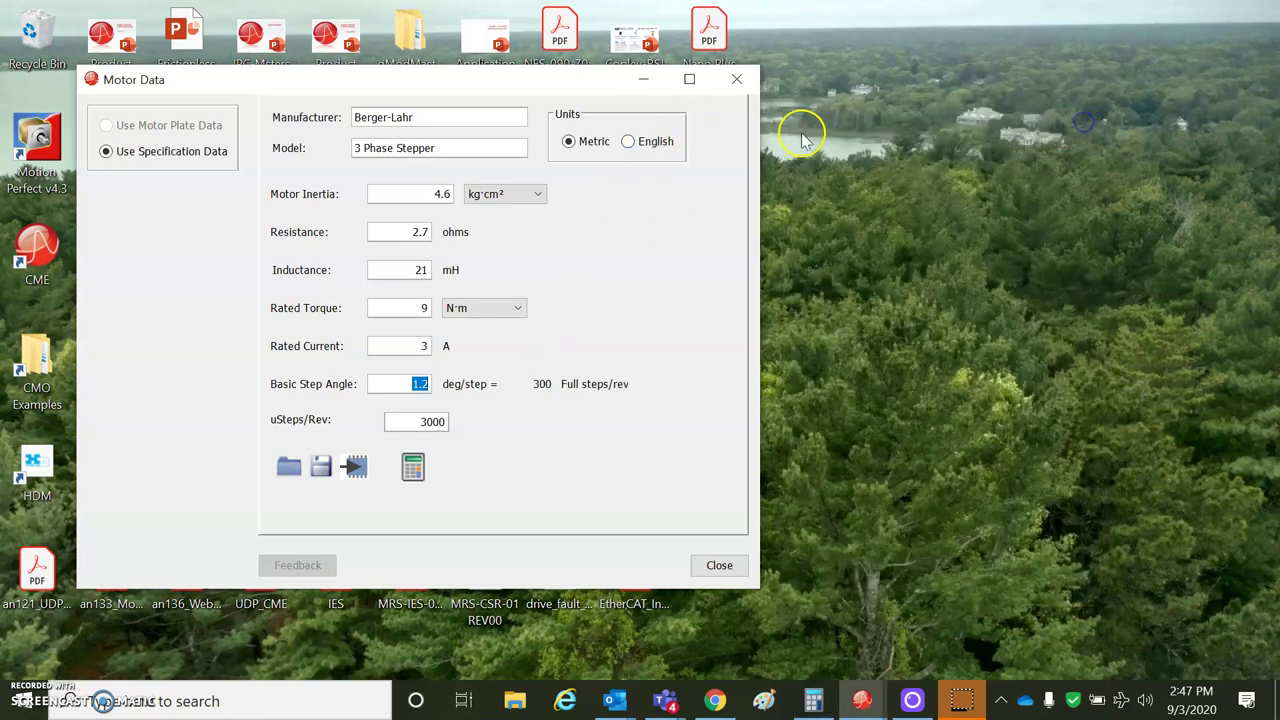
- Close Motor Data and run the I Loop bandwidth measurement, accepting the 2000 Hz result
left_click(735, 80)
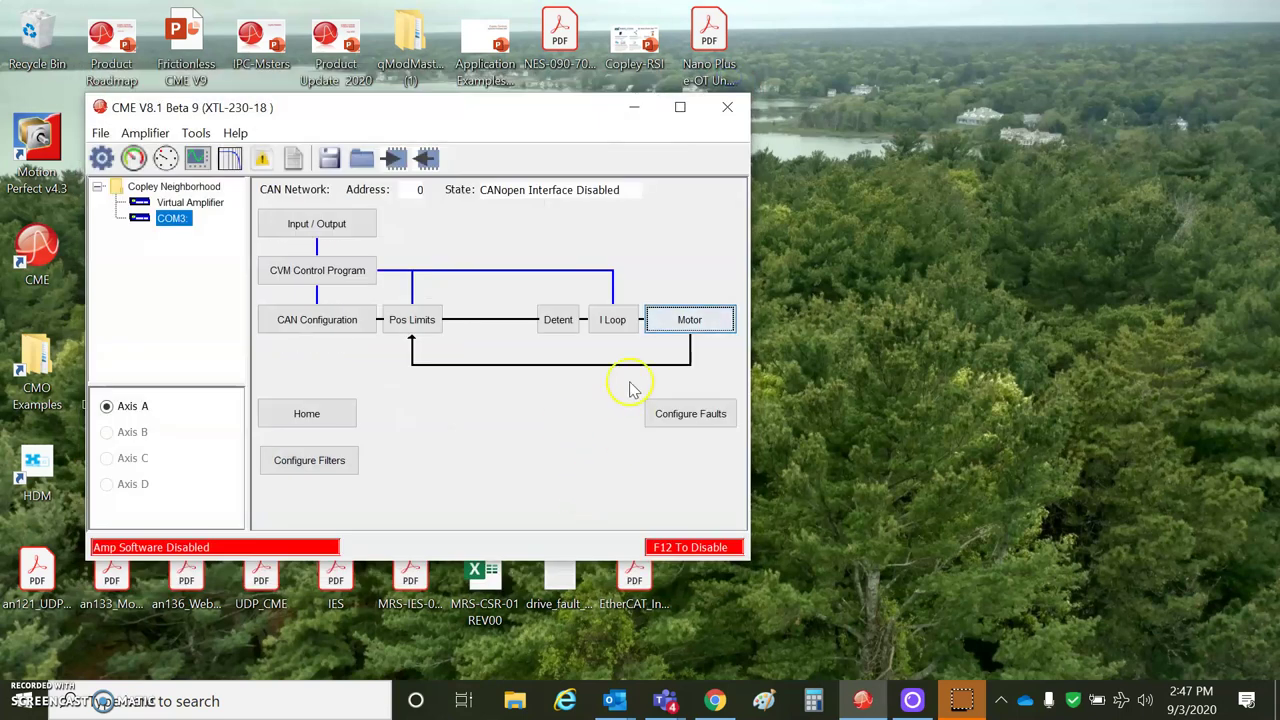
left_click(612, 318)
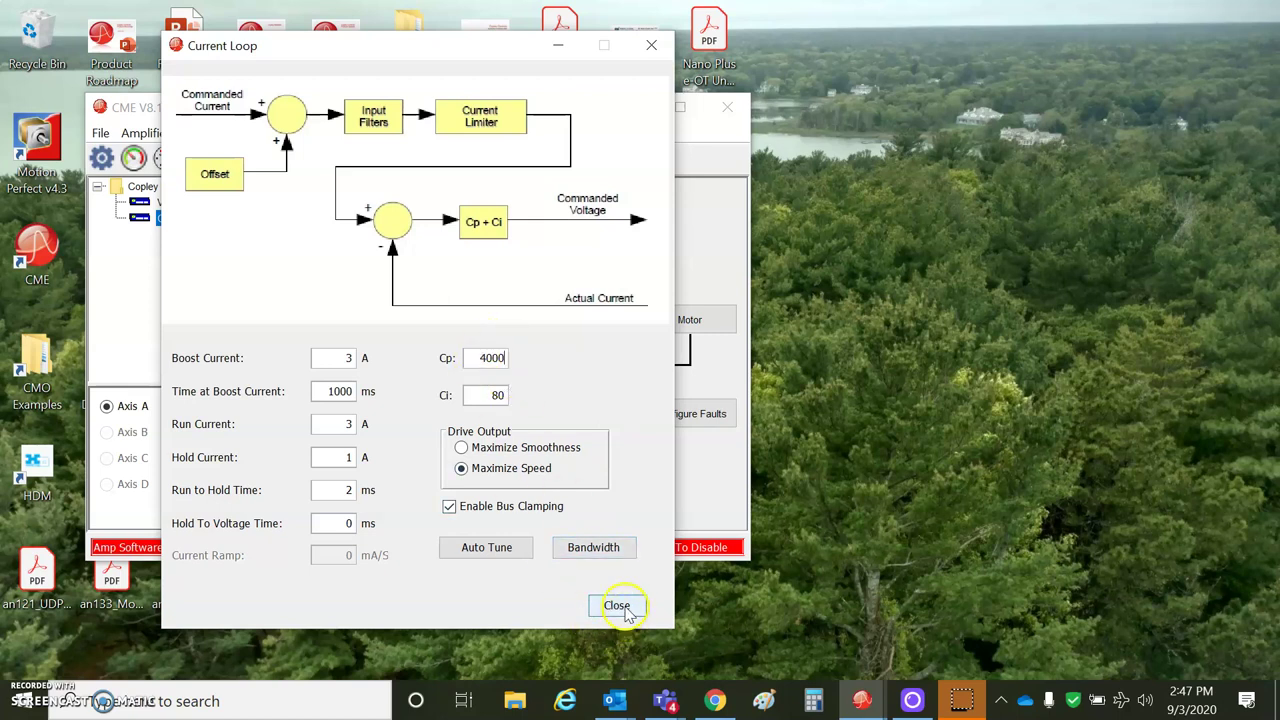
left_click(596, 549)
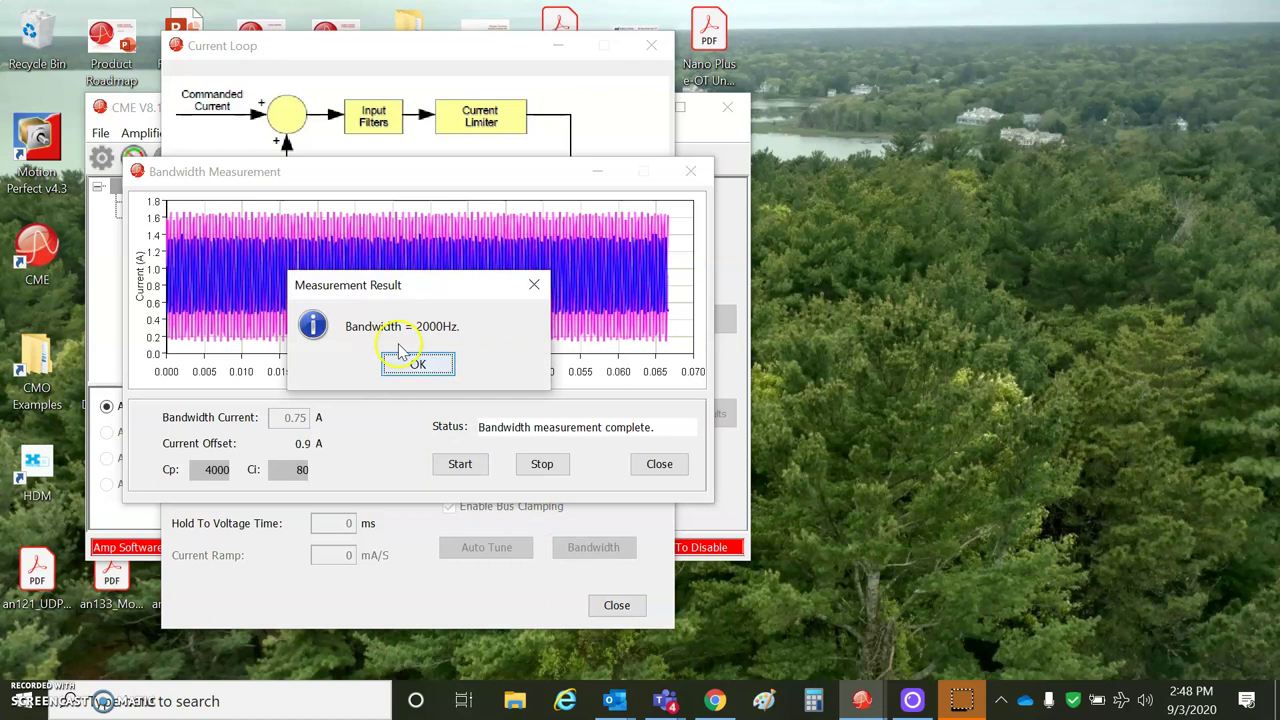
left_click(417, 363)
- Close the bandwidth measurement, keep Maximize Speed, and leave Enable Bus Clamping on
left_click(690, 171)
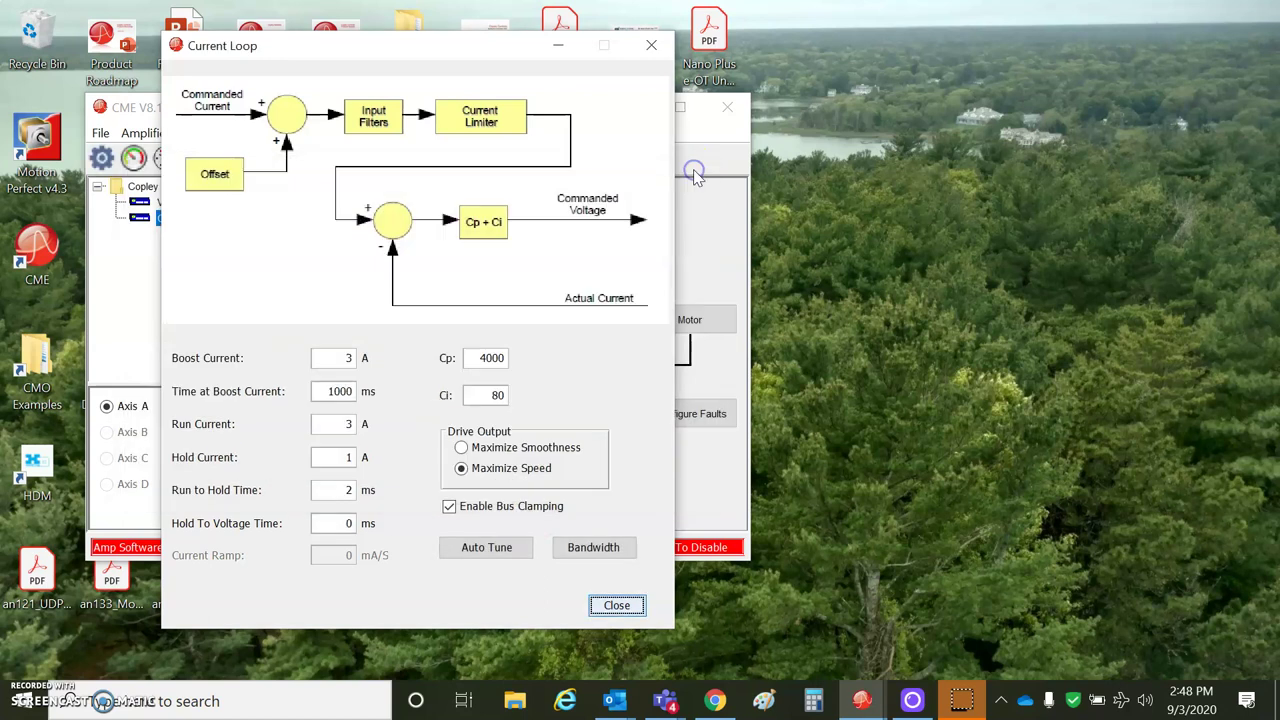
left_click(527, 480)
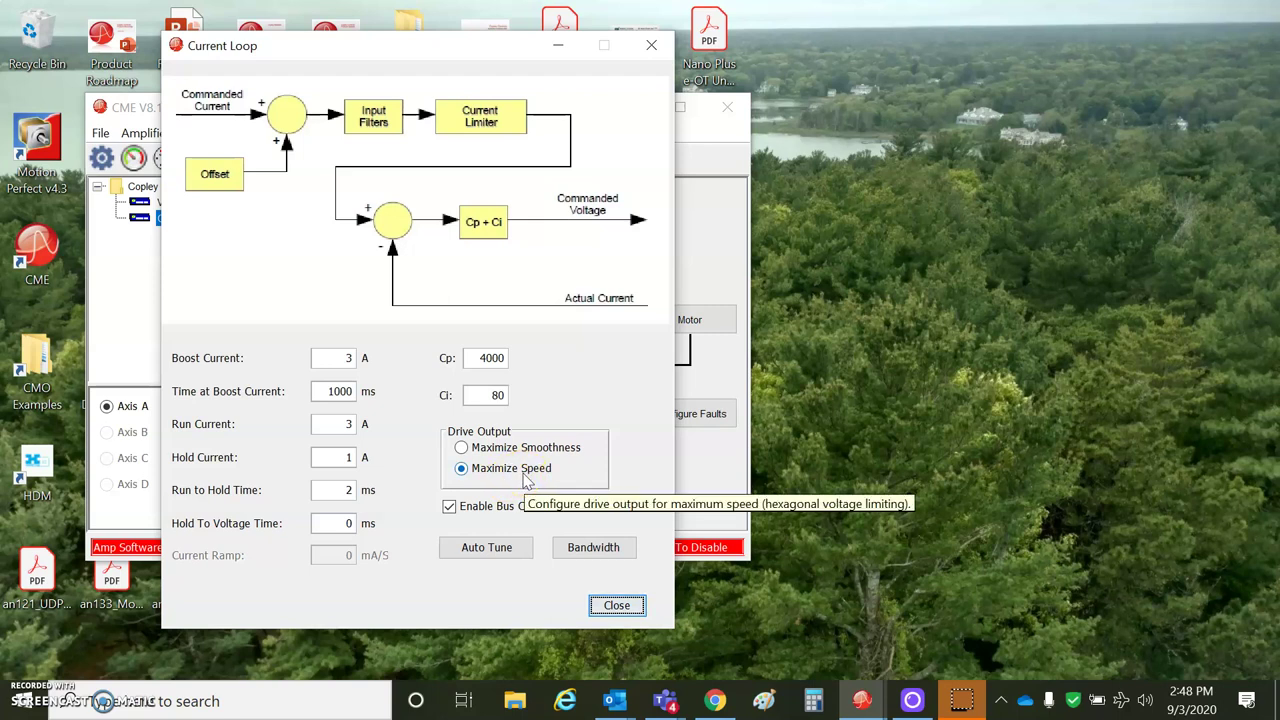
left_click(450, 507)
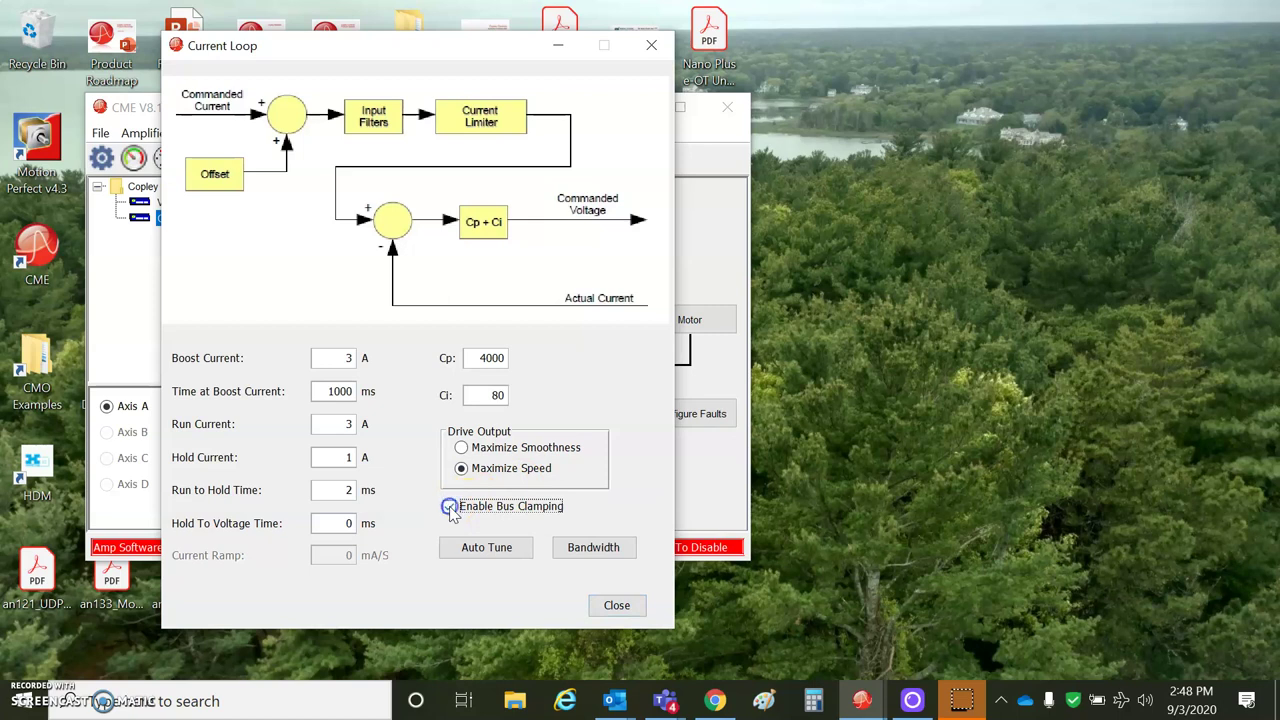
left_click(450, 507)
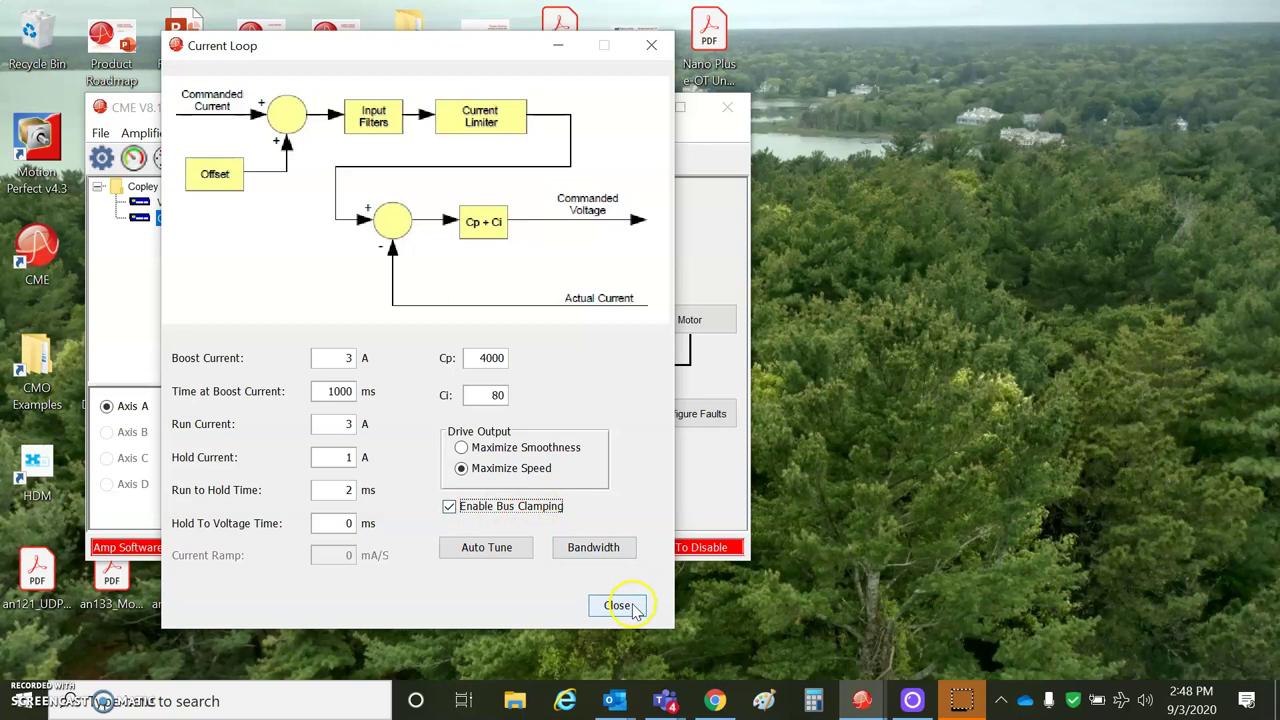
- Review the Boost, Run and Hold current values and the 2 ms Run to Hold Time
left_click_drag(332, 356, 402, 362)
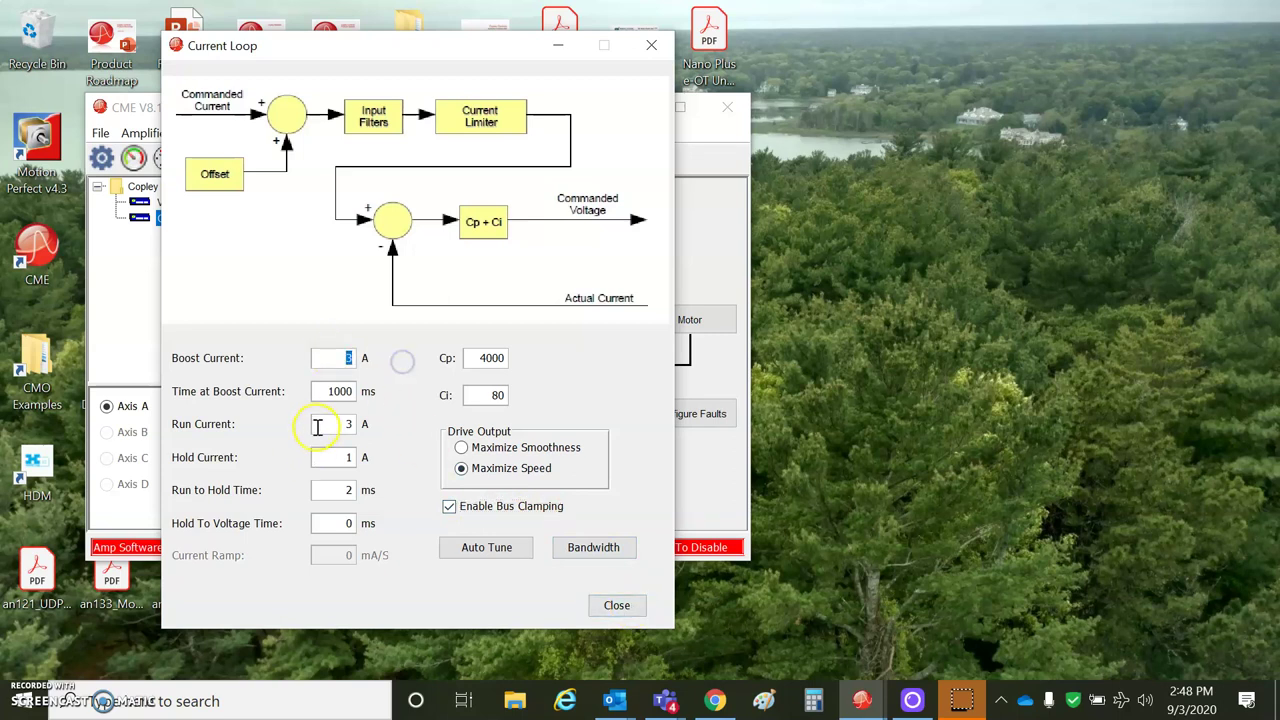
left_click_drag(317, 426, 388, 424)
left_click_drag(345, 456, 372, 466)
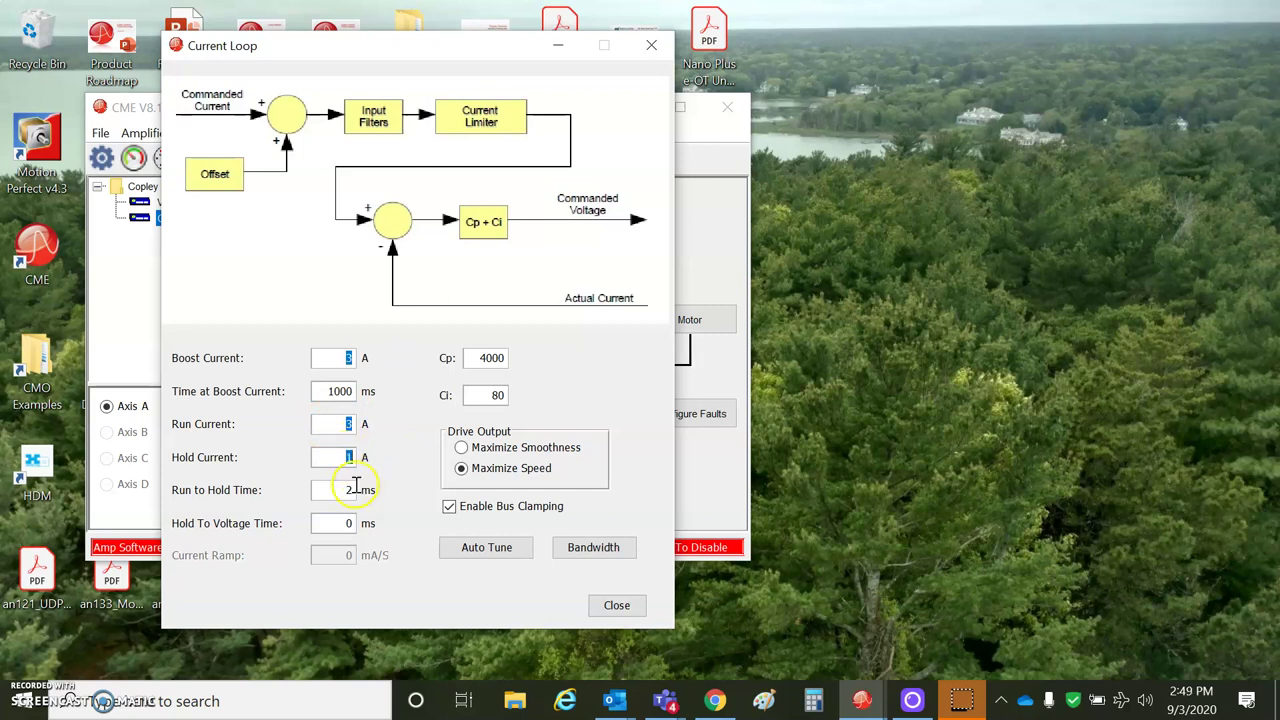
left_click_drag(340, 491, 375, 505)
left_click(620, 605)
left_click(562, 319)
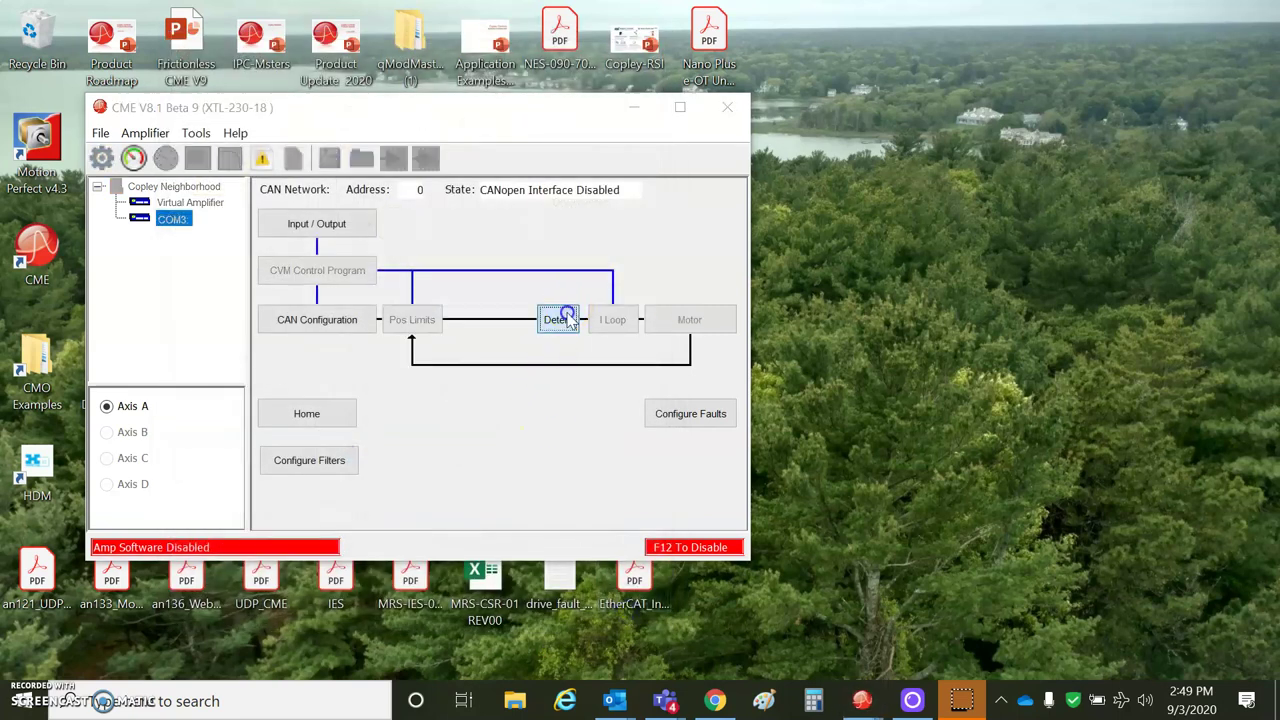
left_click(488, 397)
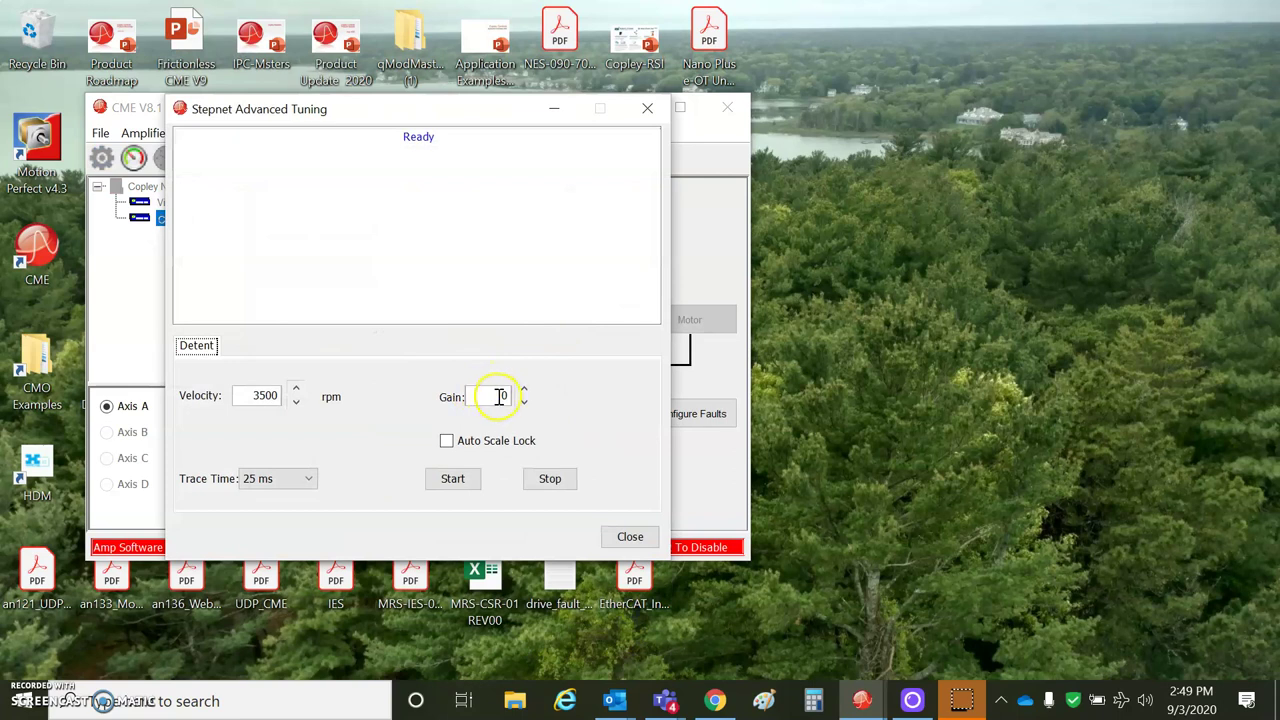
key("BackSpace")
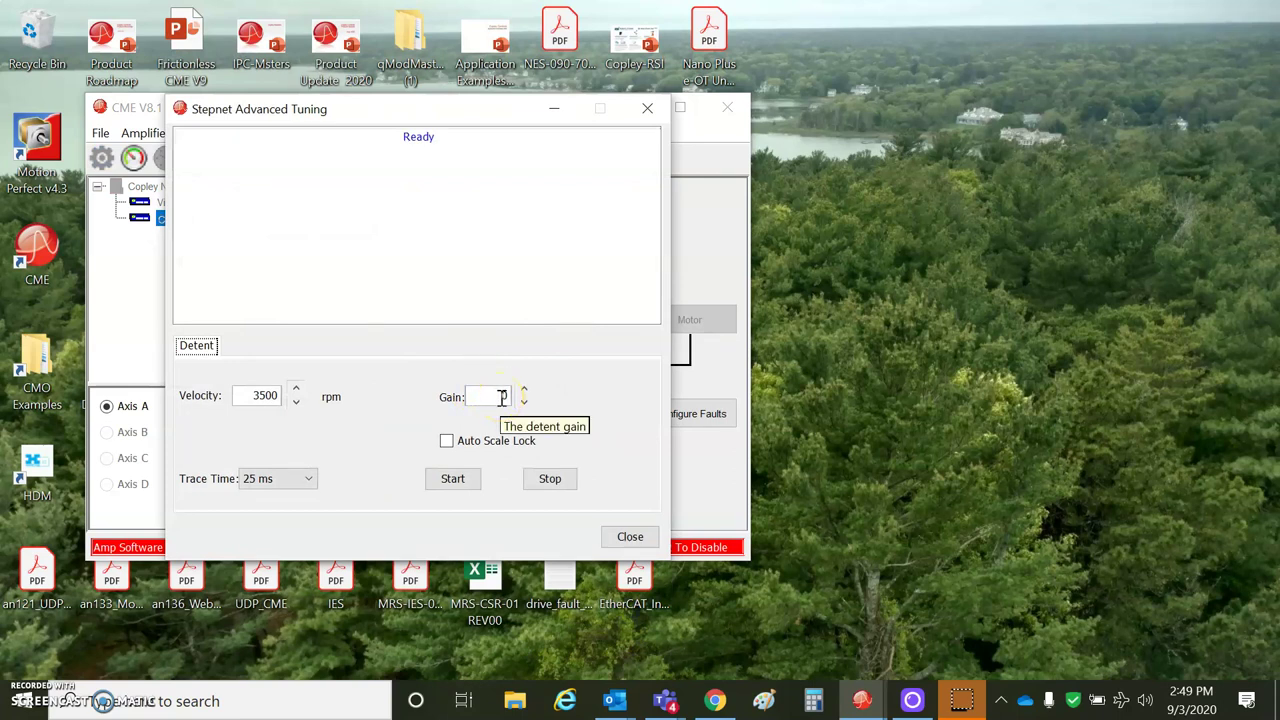
left_click_drag(243, 395, 280, 400)
type("2")
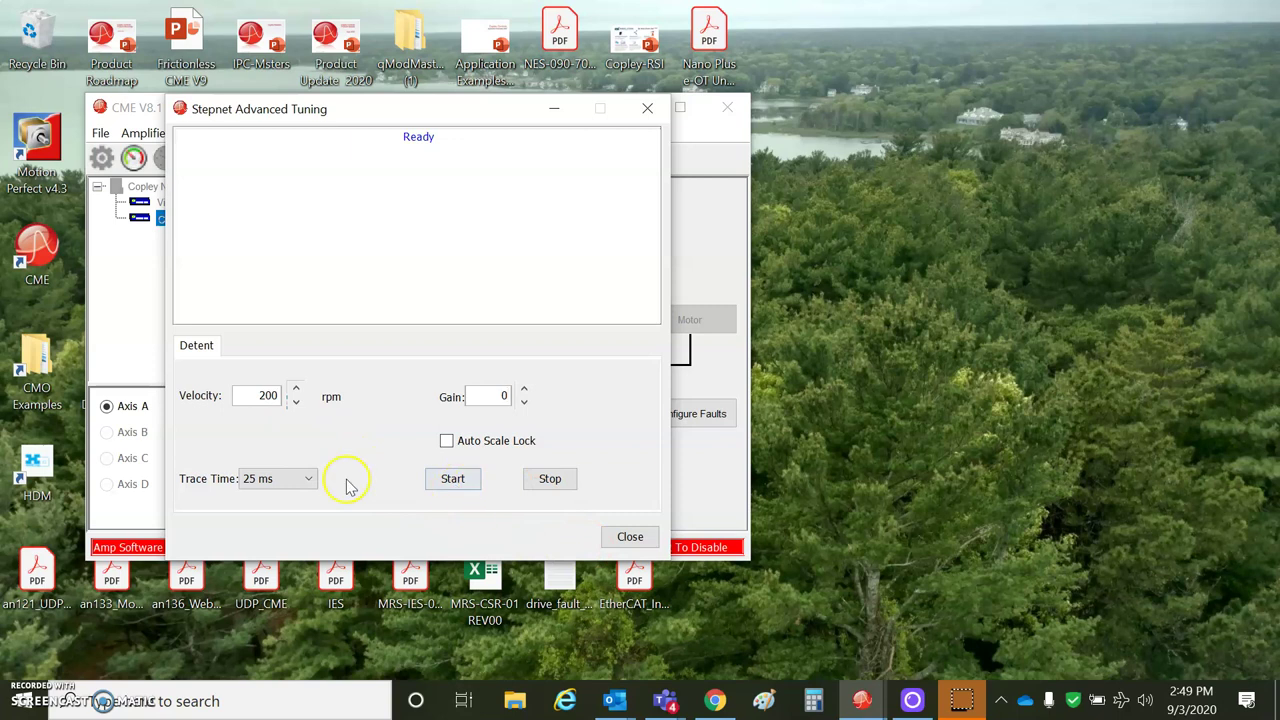
left_click(474, 479)
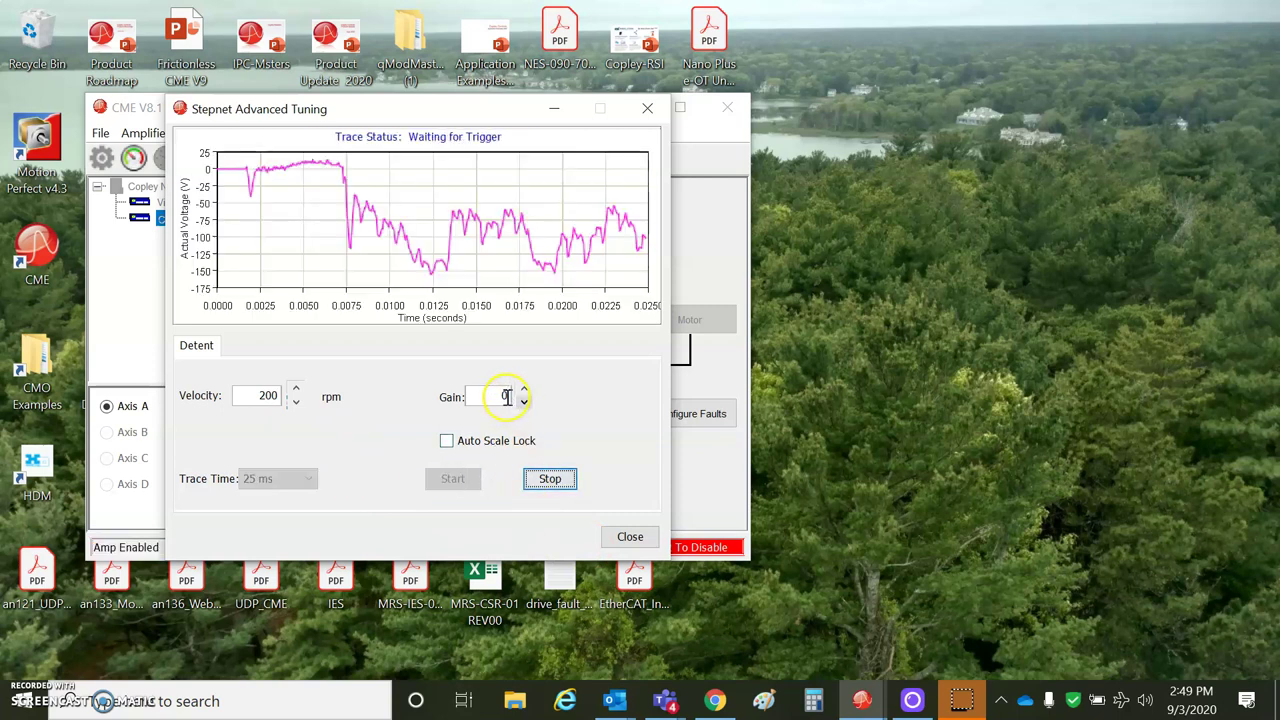
left_click(446, 443)
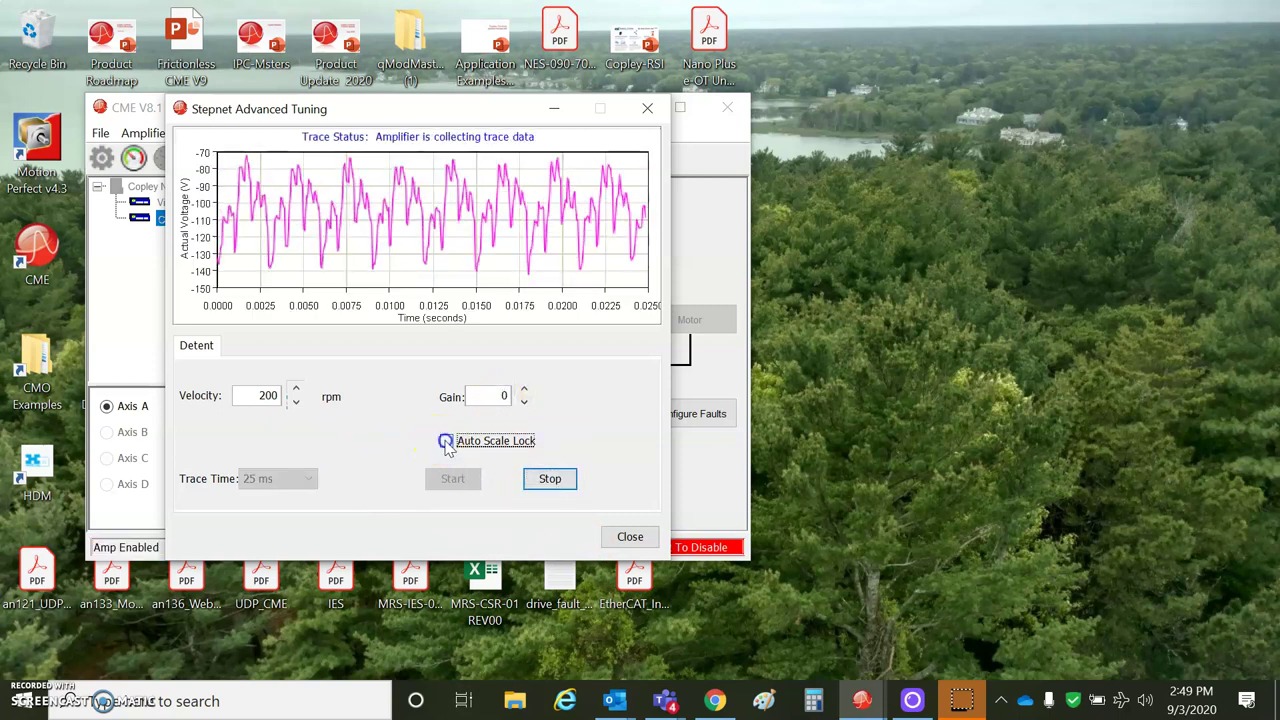
left_click(523, 390)
left_click(523, 390)
left_click(523, 390)
left_click(523, 390)
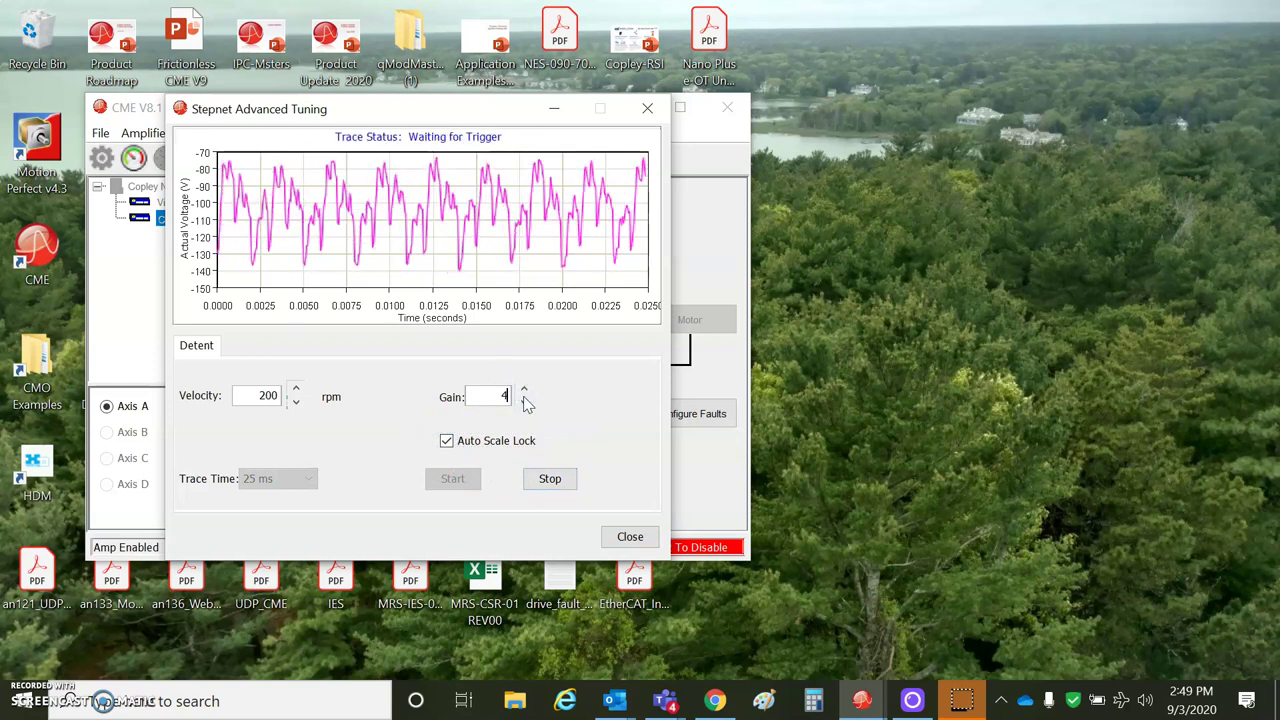
key("BackSpace")
key("BackSpace")
type("000")
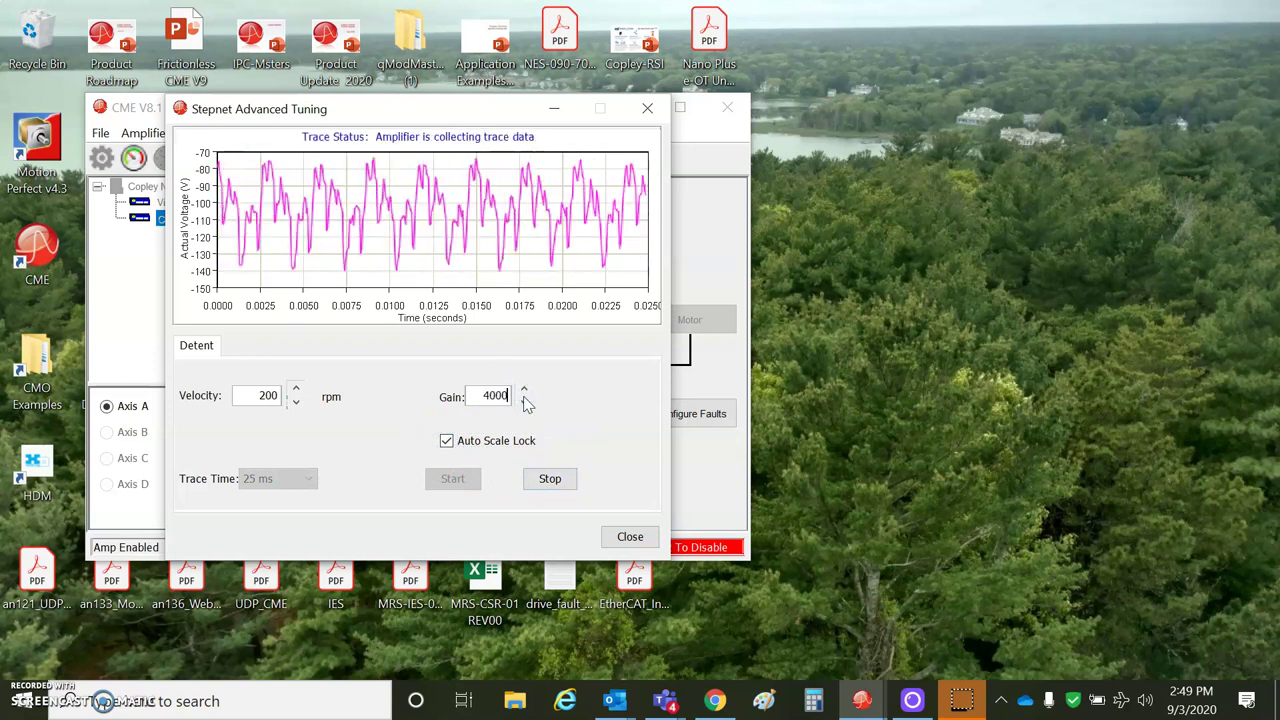
key("Tab")
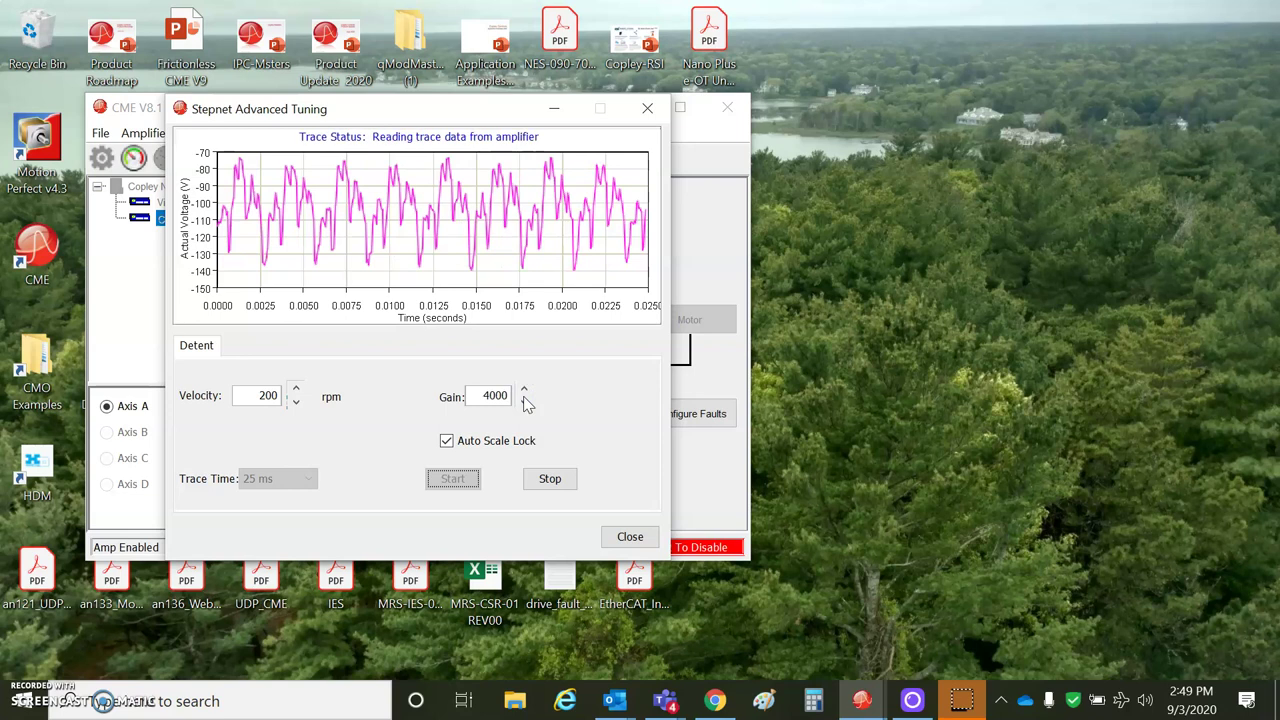
left_click(504, 396)
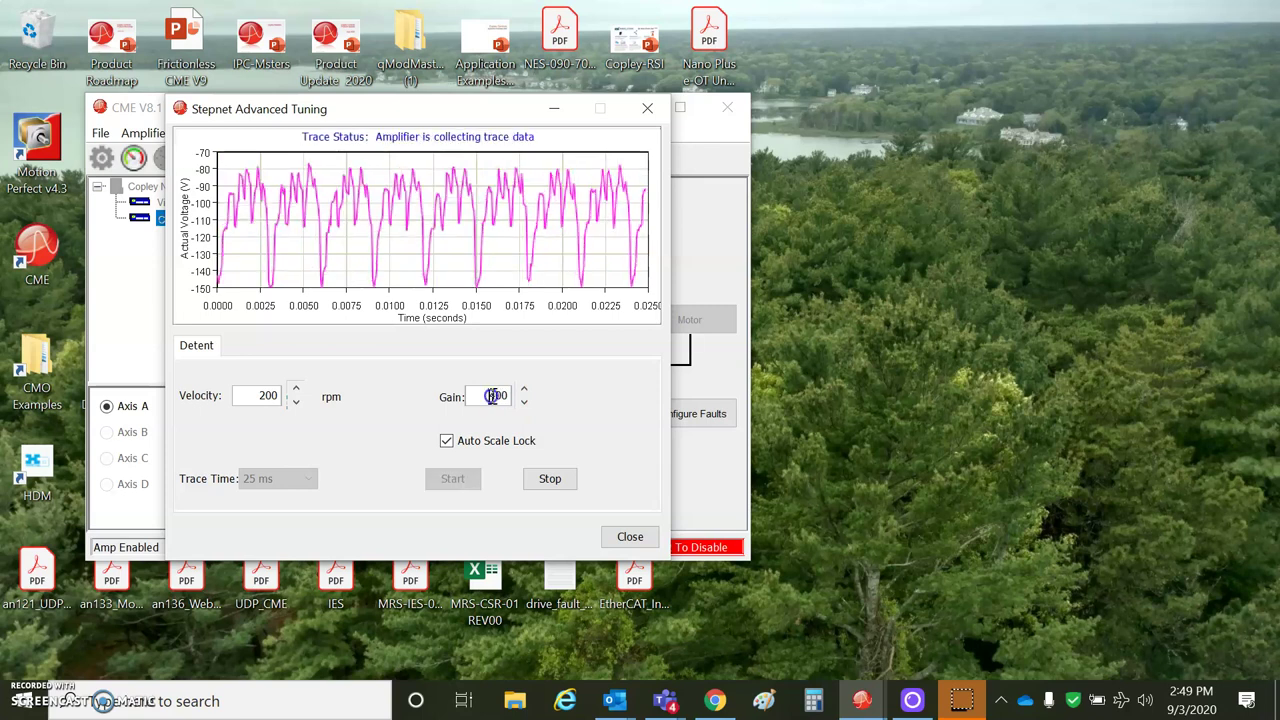
double_click(493, 396)
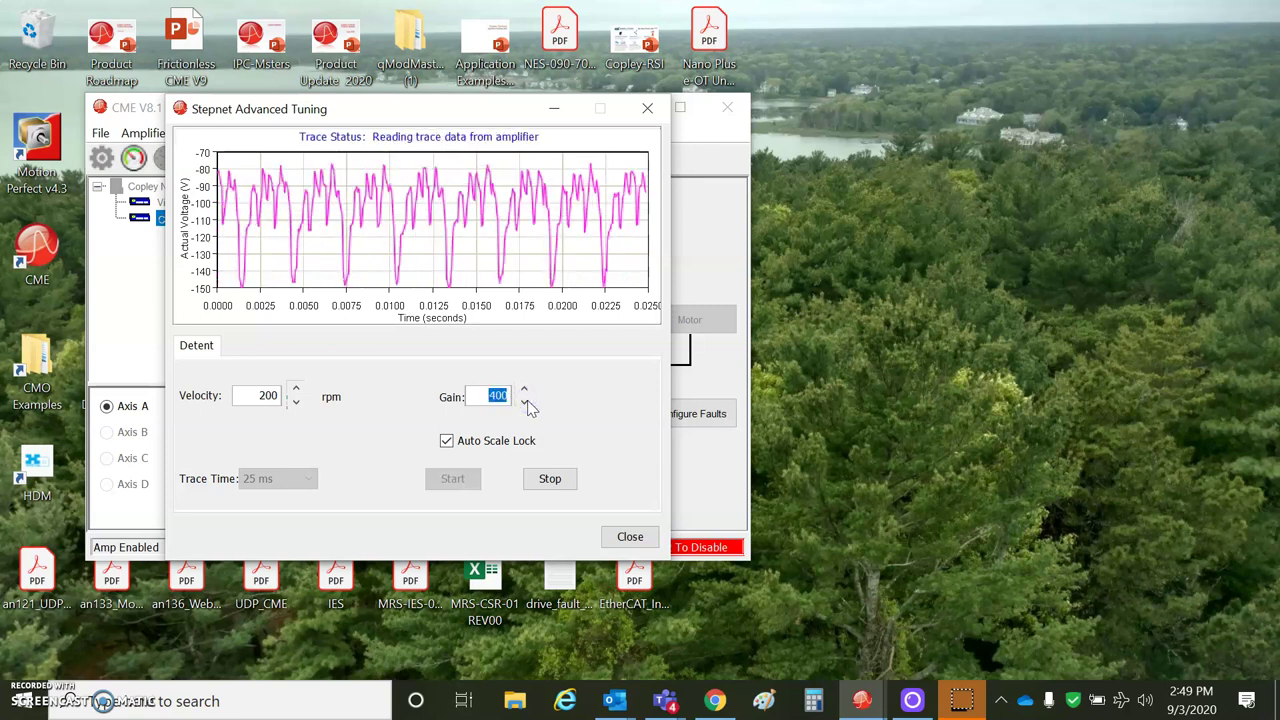
type("40")
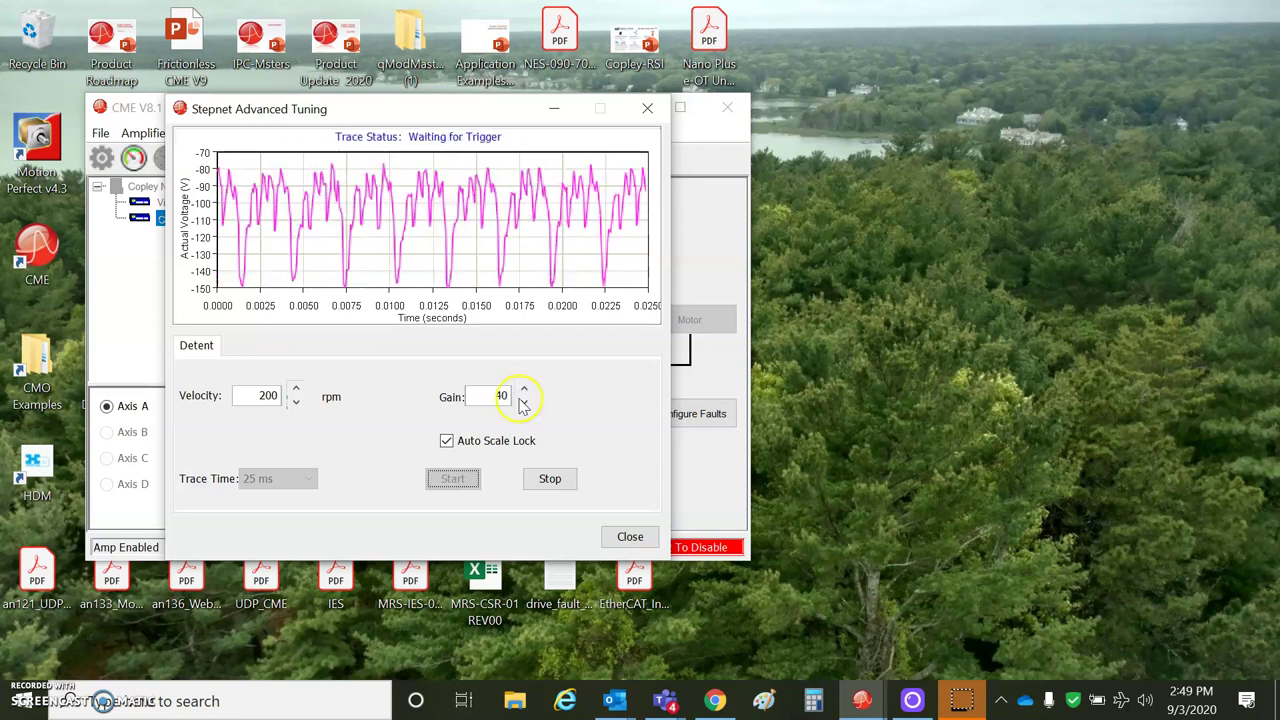
left_click(480, 395)
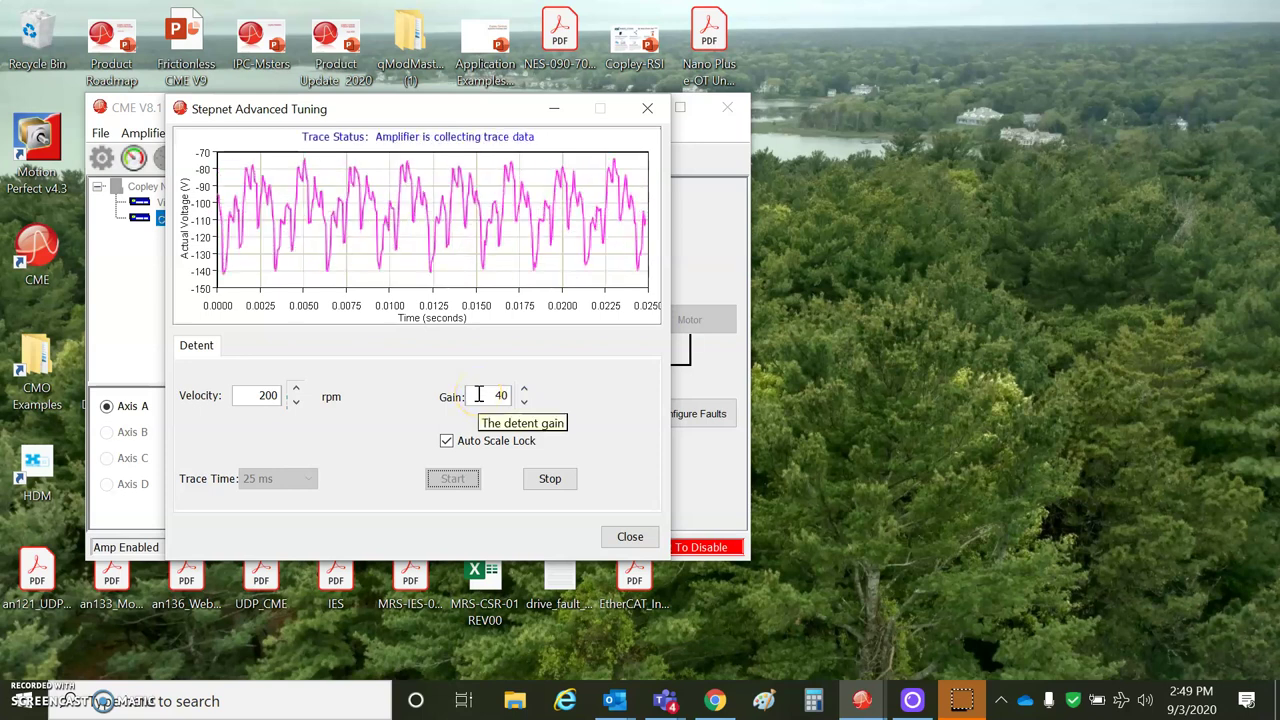
double_click(479, 395)
type("0")
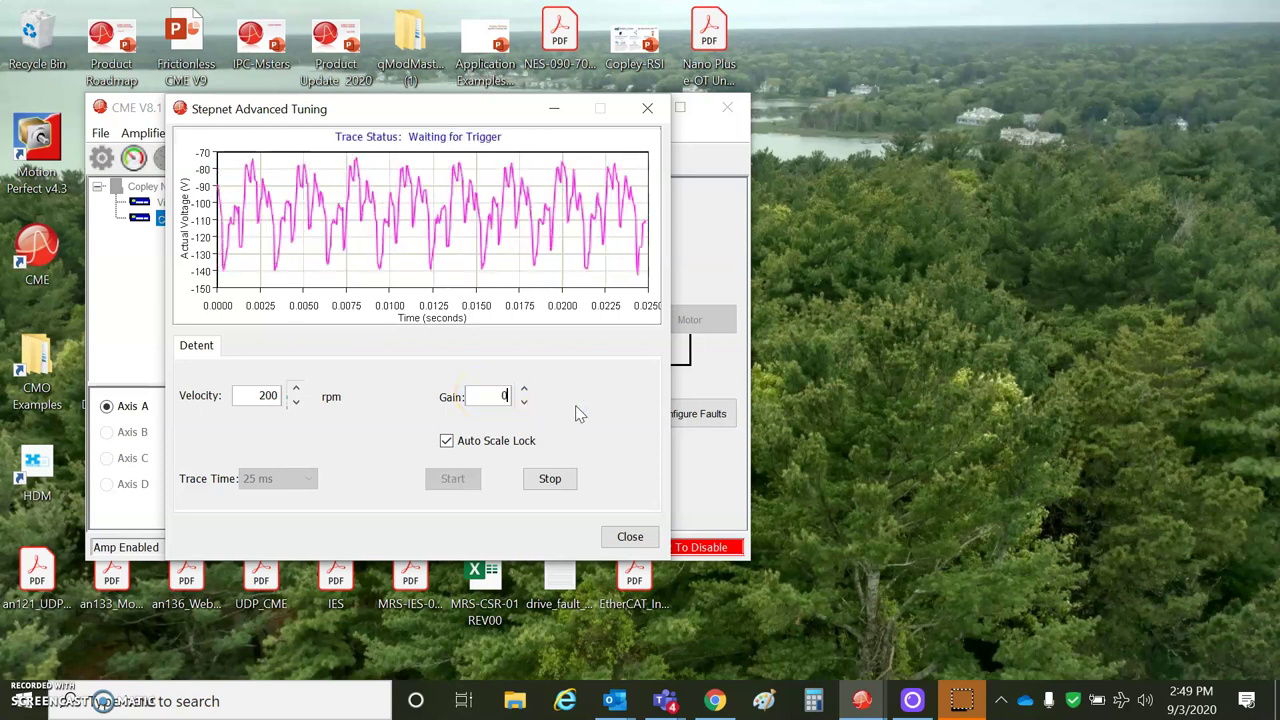
key("Tab")
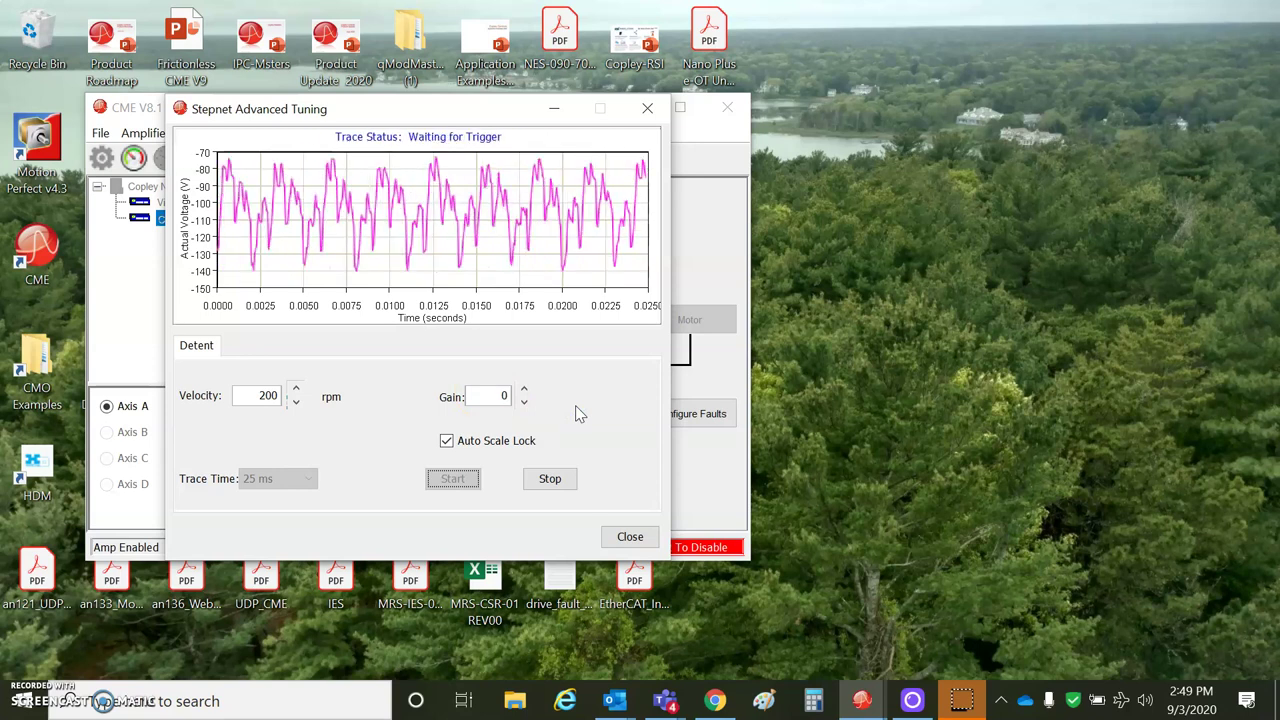
left_click(586, 449)
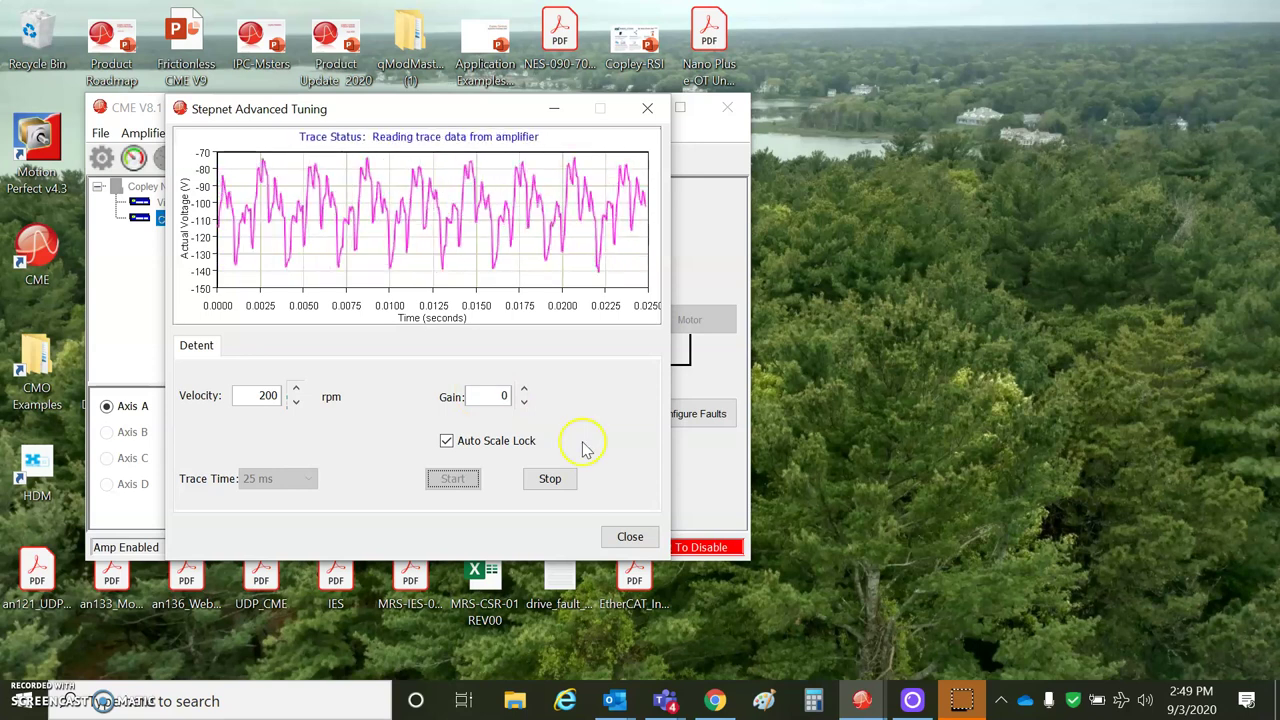
left_click(629, 538)
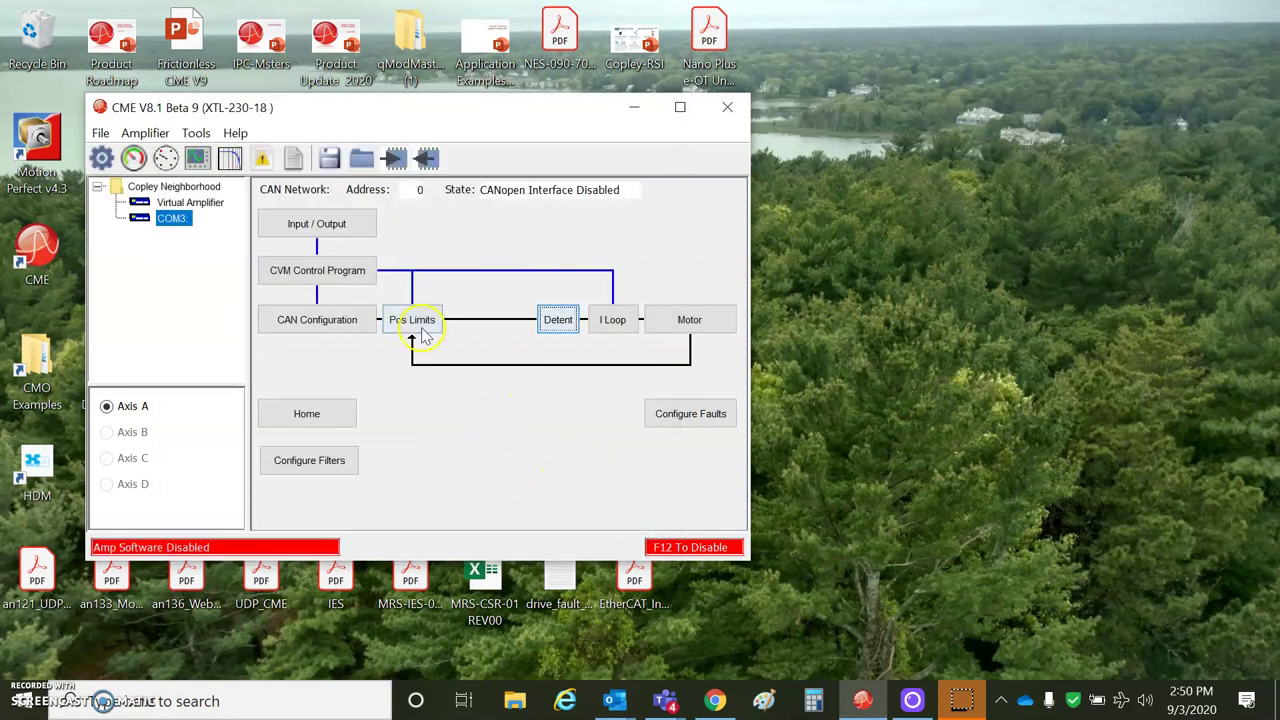
- Try position limits 20 velocity, 50 accel, 500 decel, then restore defaults 250 rpm and 83 rps²
left_click(420, 322)
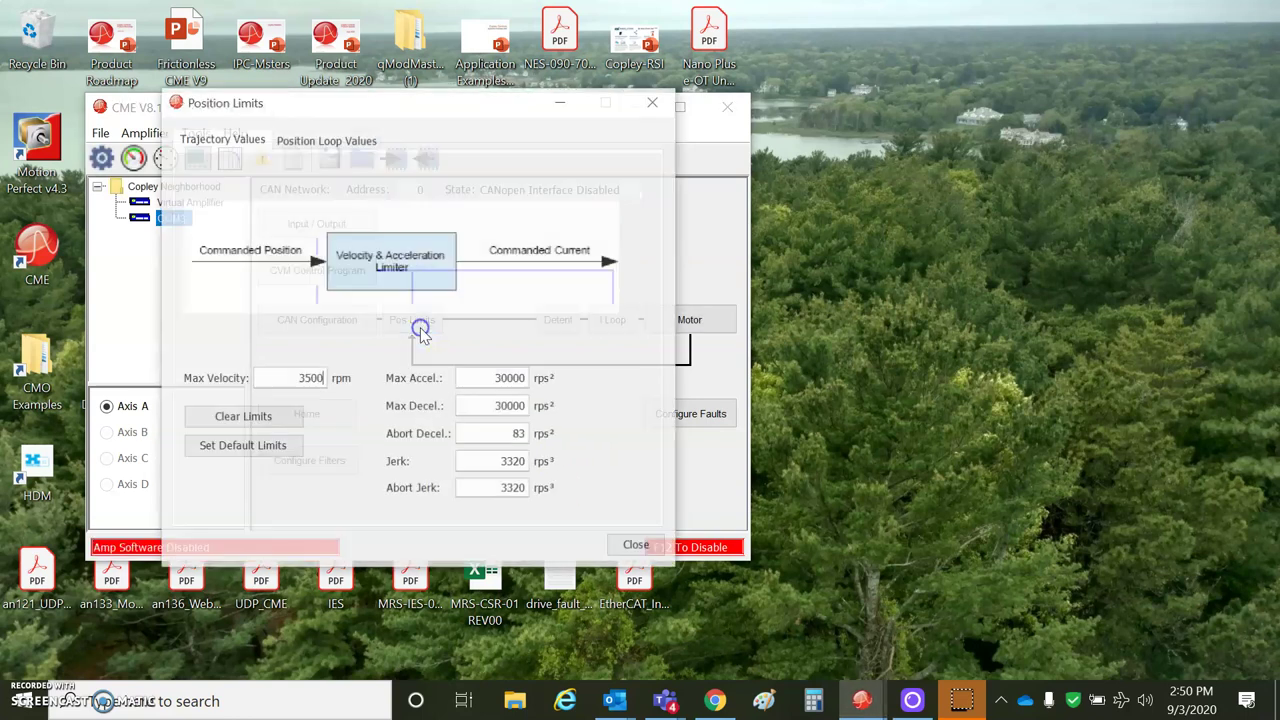
double_click(284, 378)
type("20")
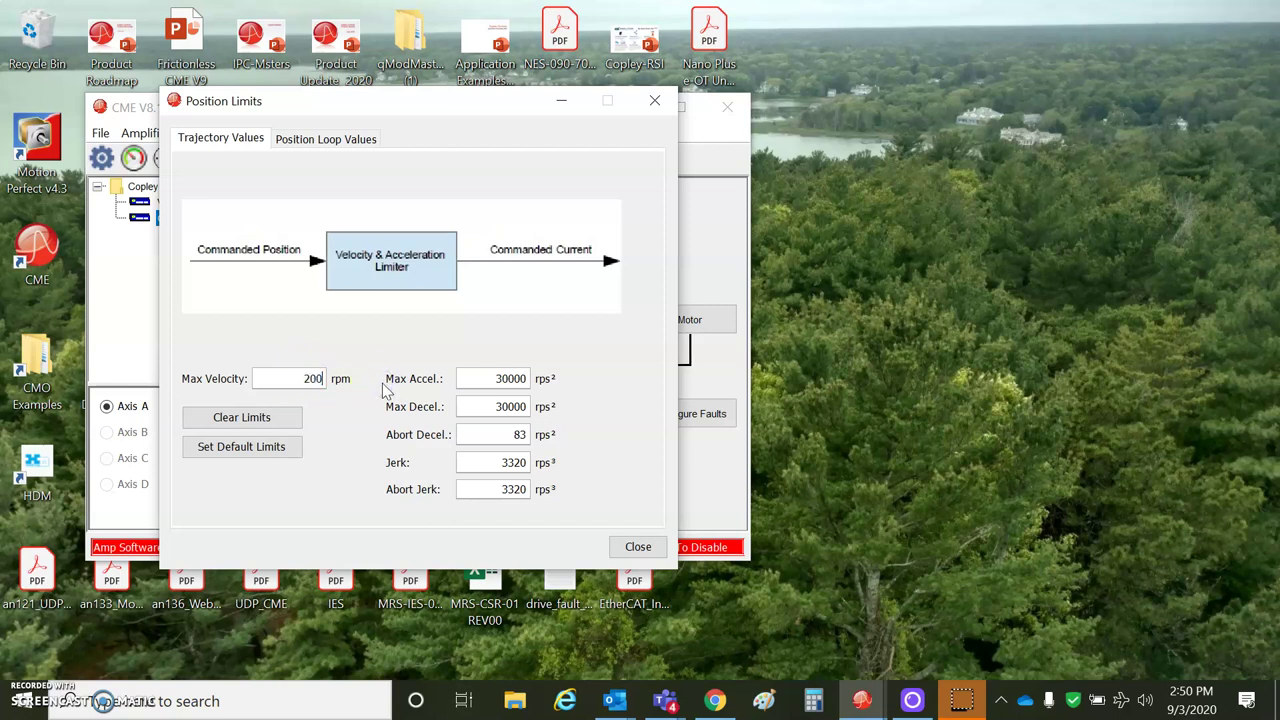
left_click_drag(467, 376, 545, 376)
type("500")
left_click_drag(491, 405, 557, 408)
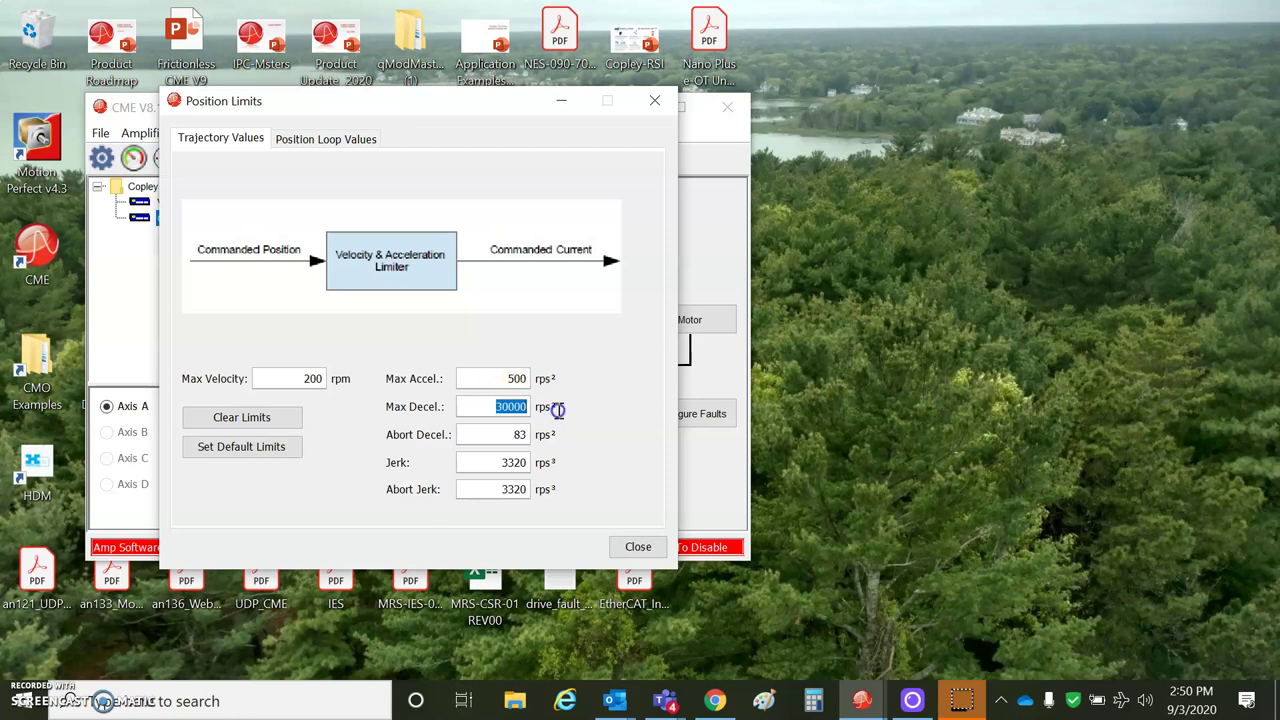
type("5000")
key("BackSpace")
left_click(482, 434)
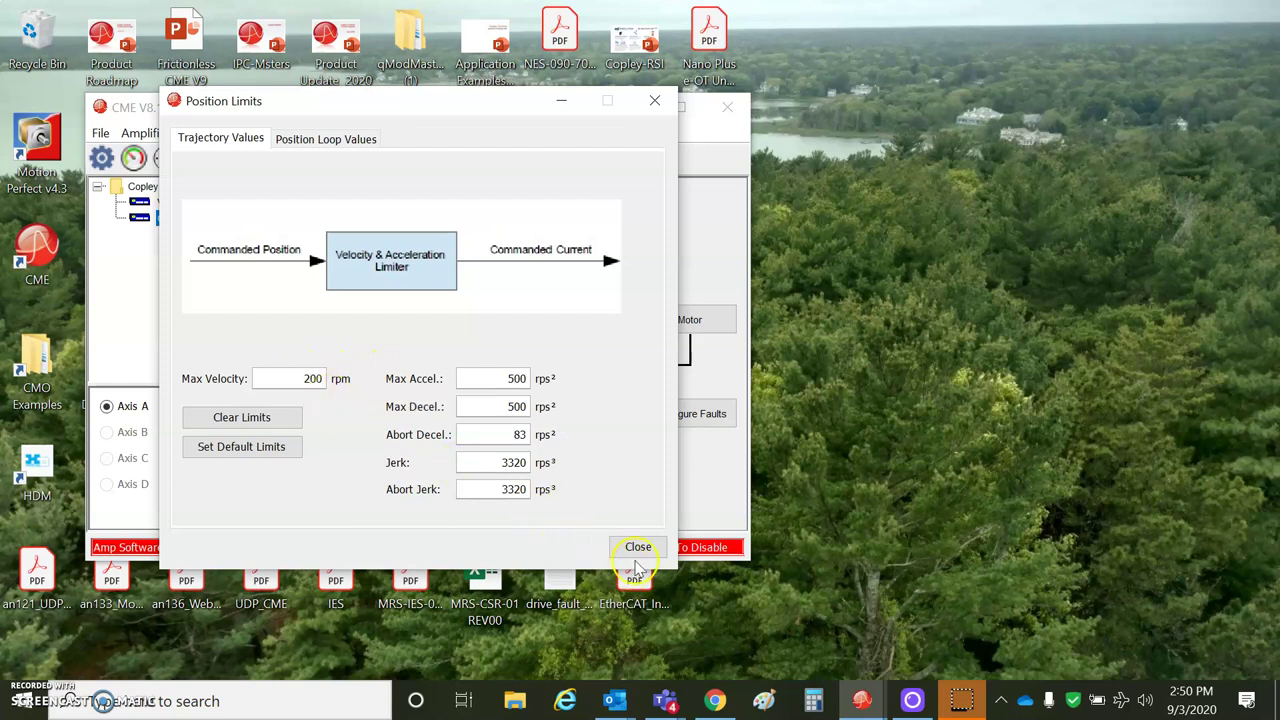
left_click(268, 450)
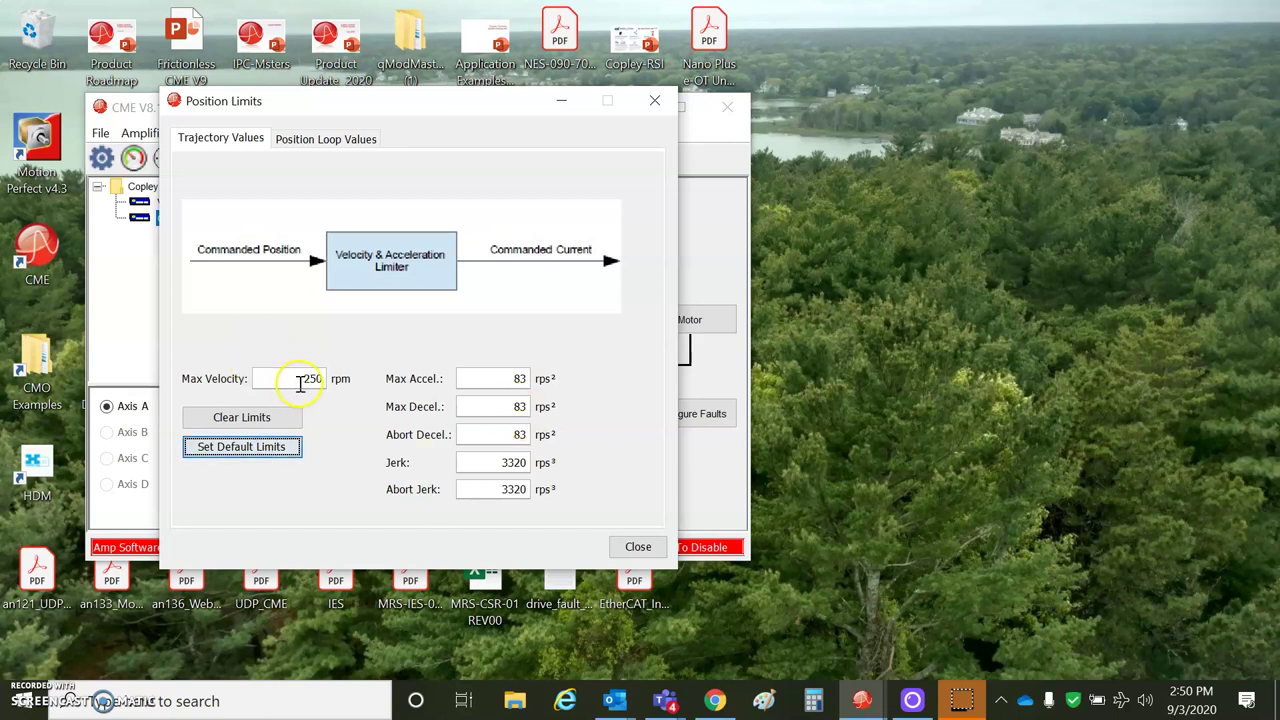
left_click(640, 546)
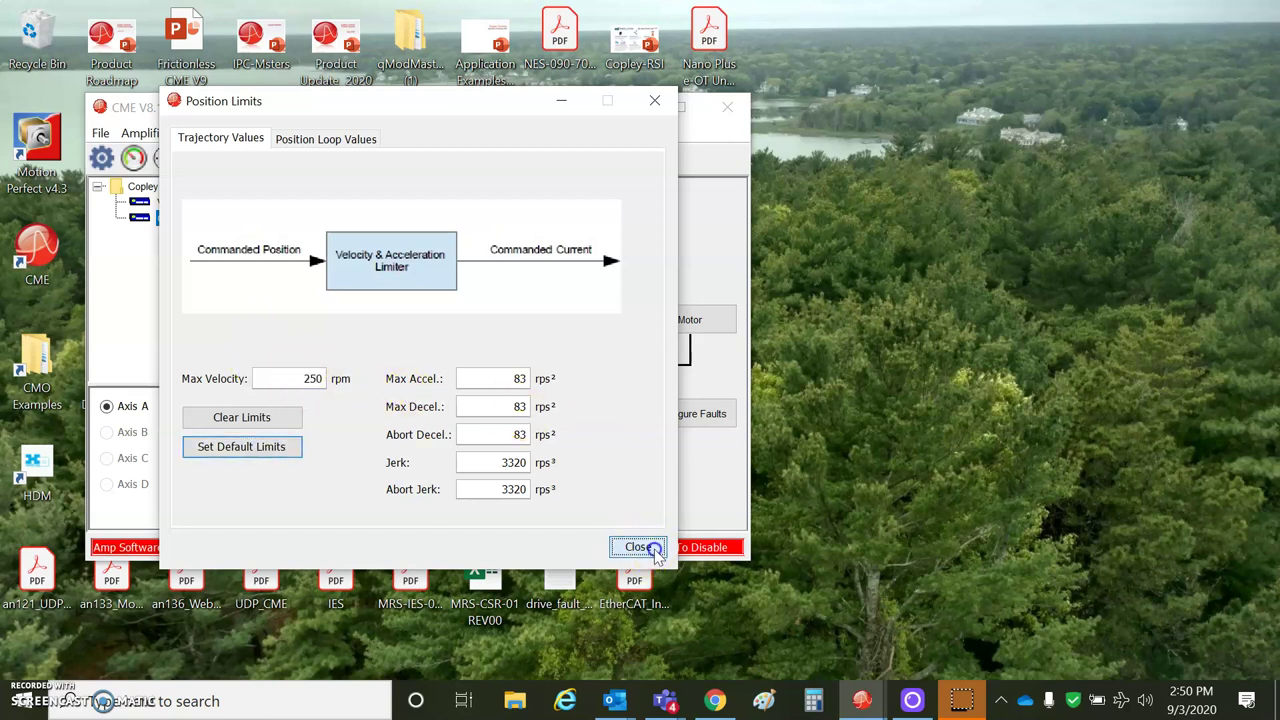
- Open the Scope and set its Function Generator to apply to Current
left_click(197, 158)
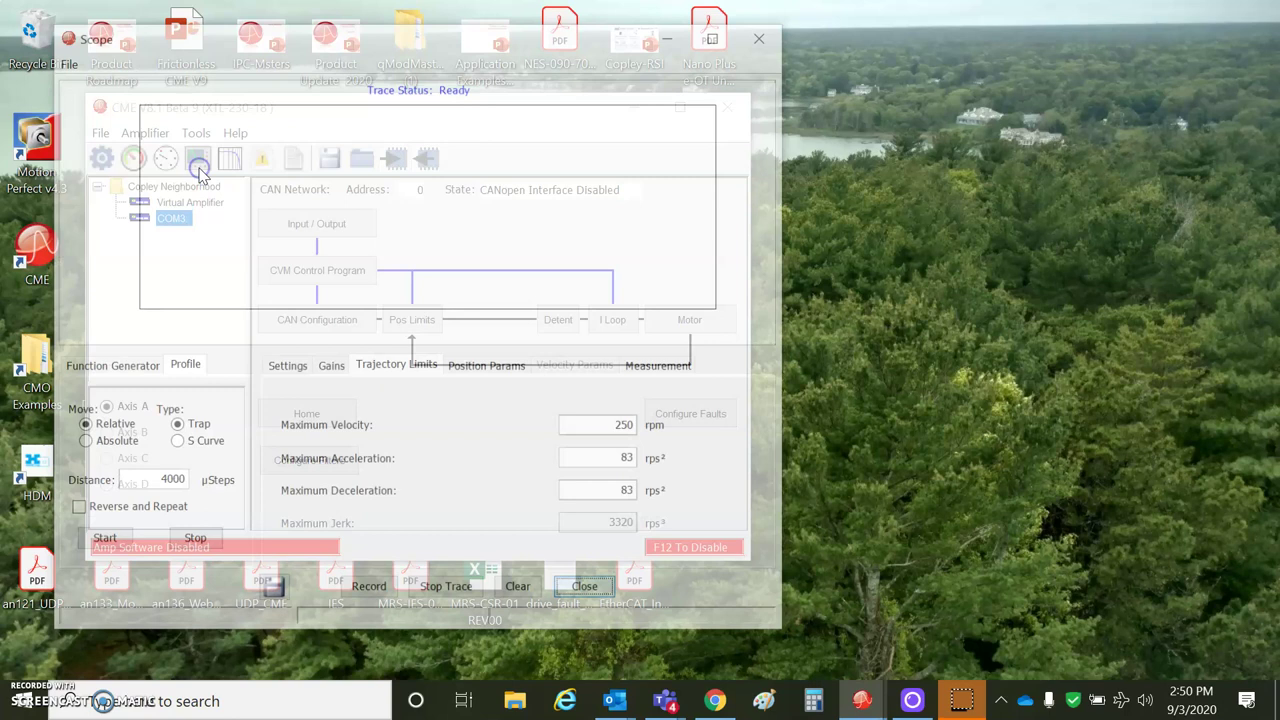
left_click_drag(240, 36, 576, 30)
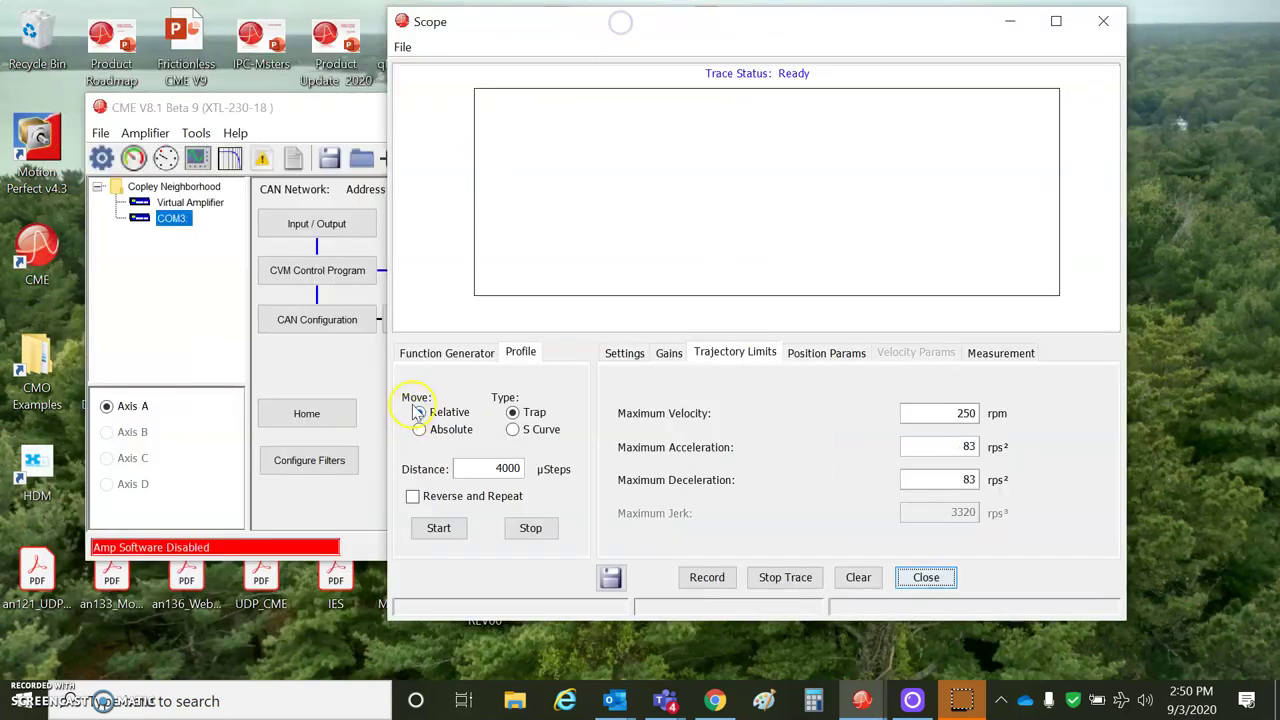
left_click(452, 352)
left_click(517, 404)
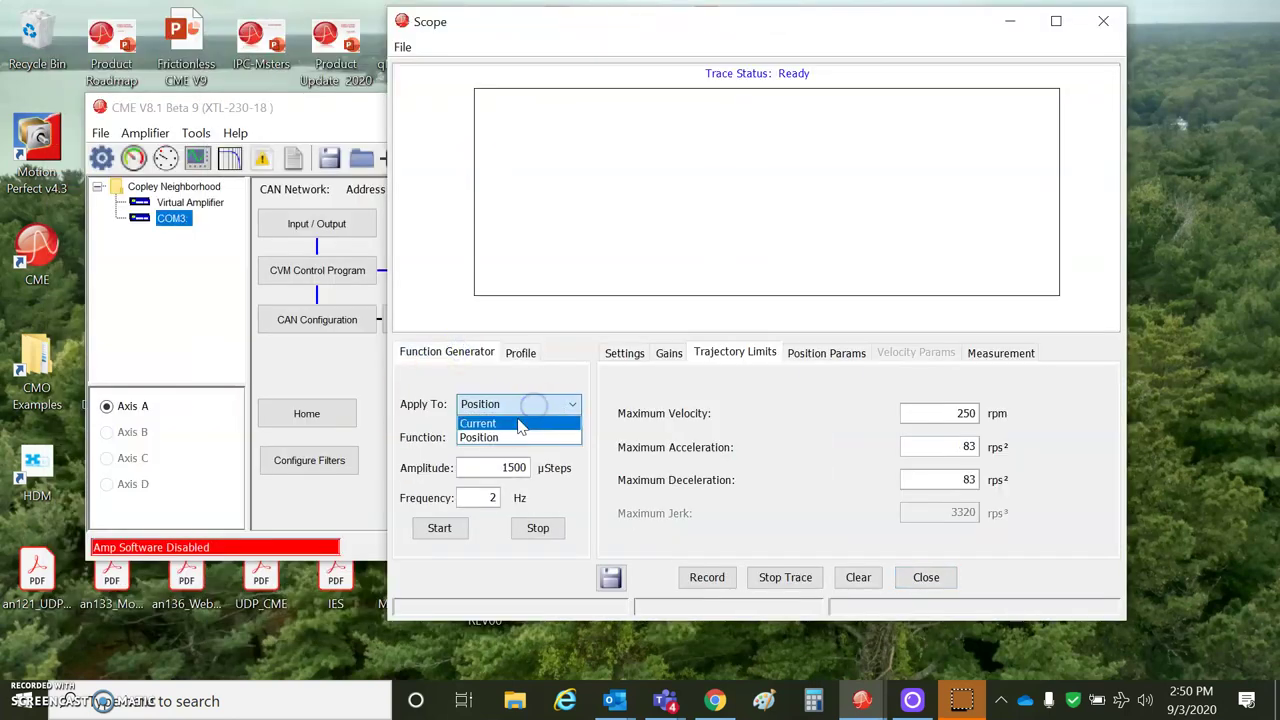
left_click(525, 421)
- Run and stop the 1.5 A, 50 Hz square-wave current test twice to capture a trace
left_click(450, 540)
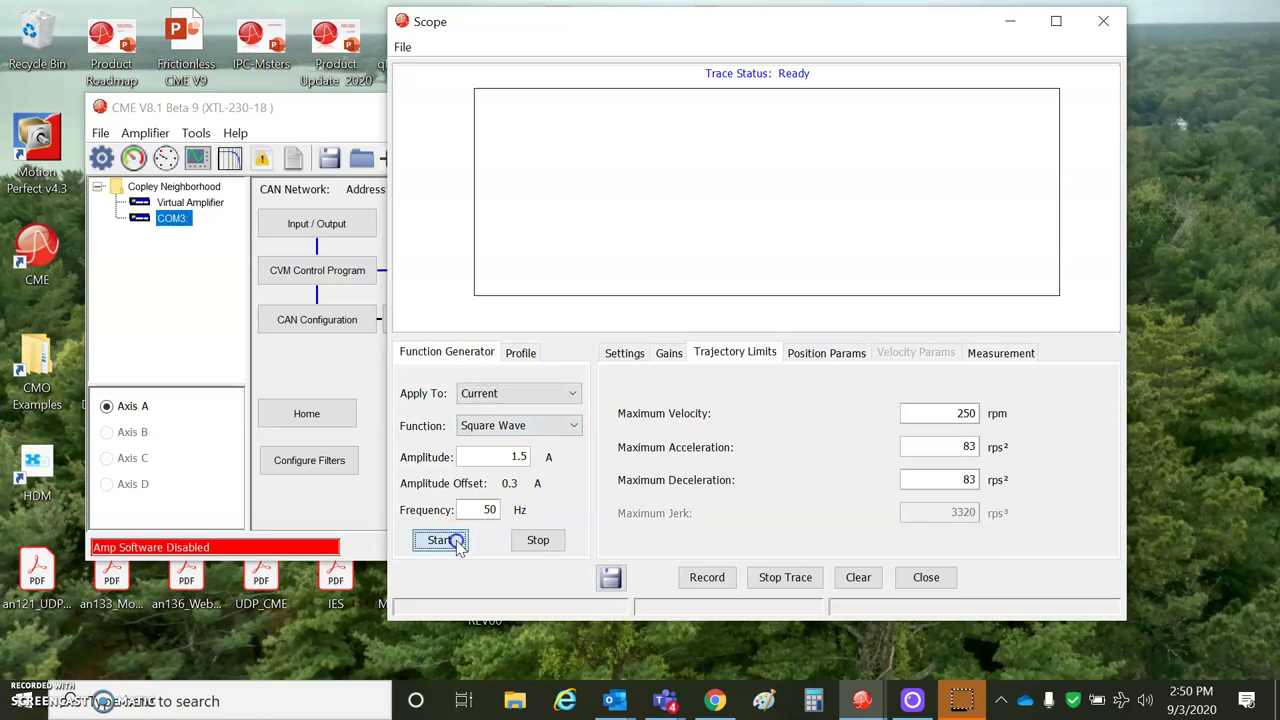
left_click(538, 545)
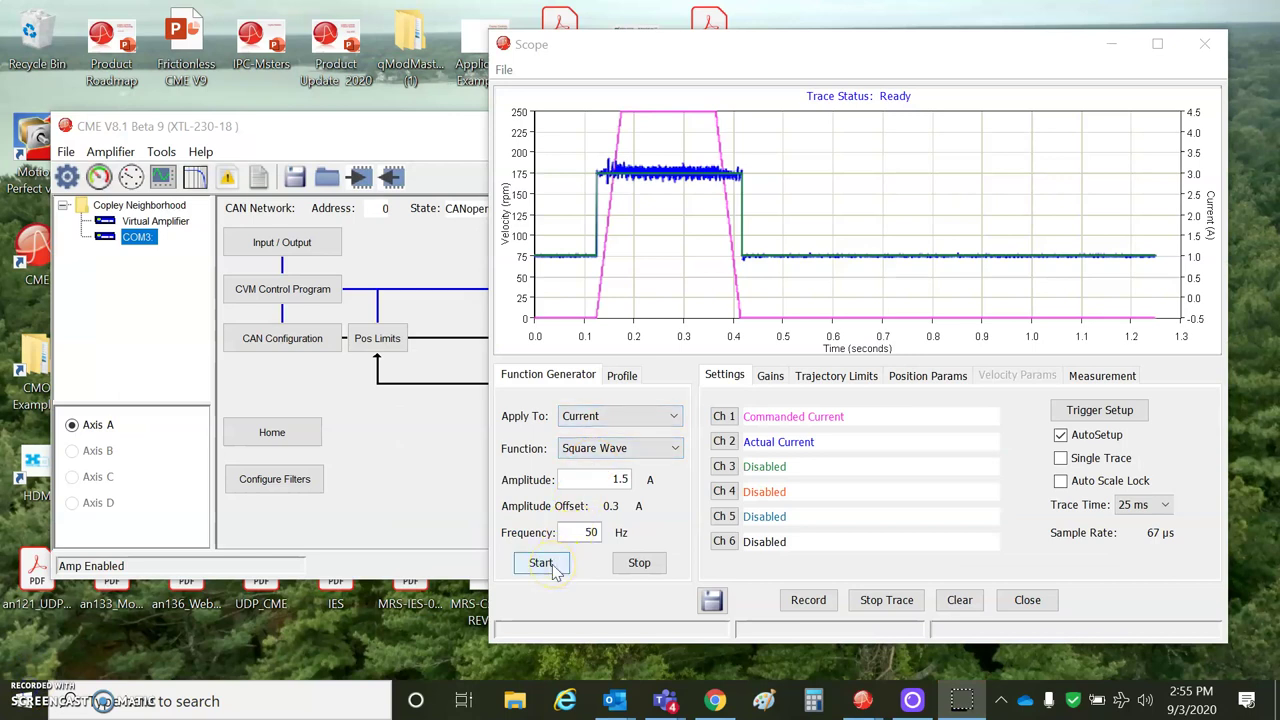
left_click(553, 566)
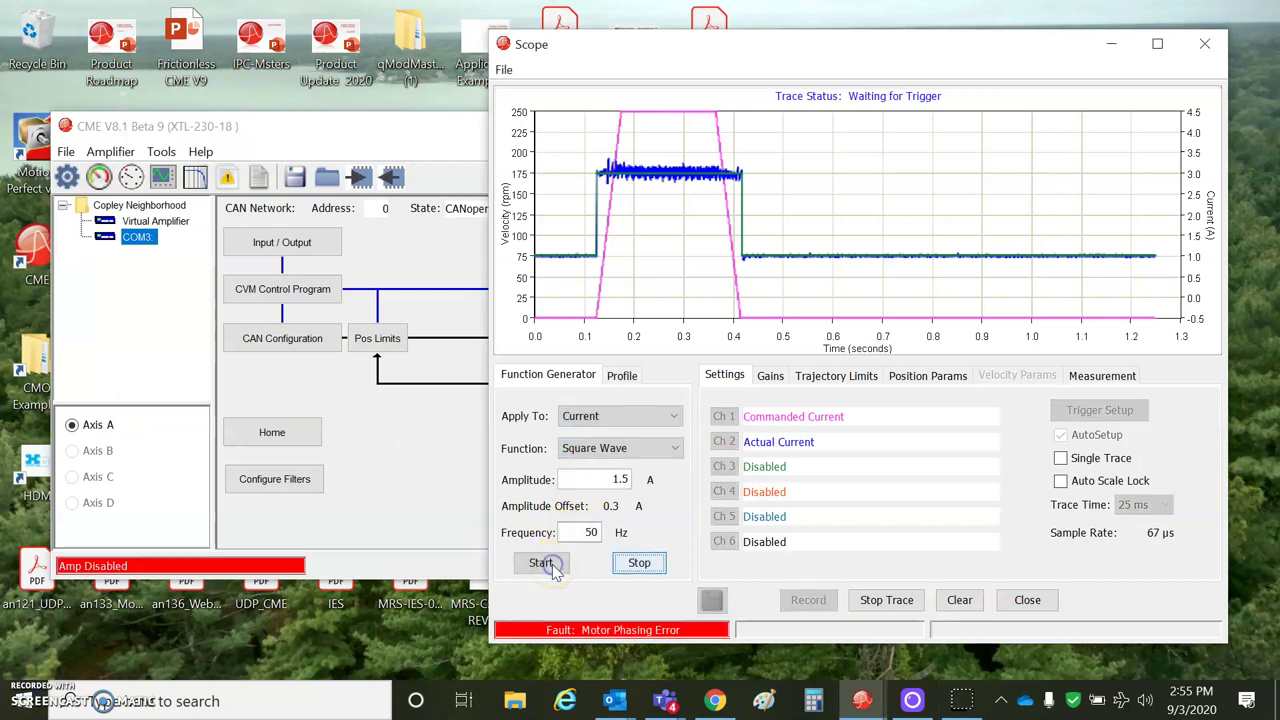
left_click(640, 563)
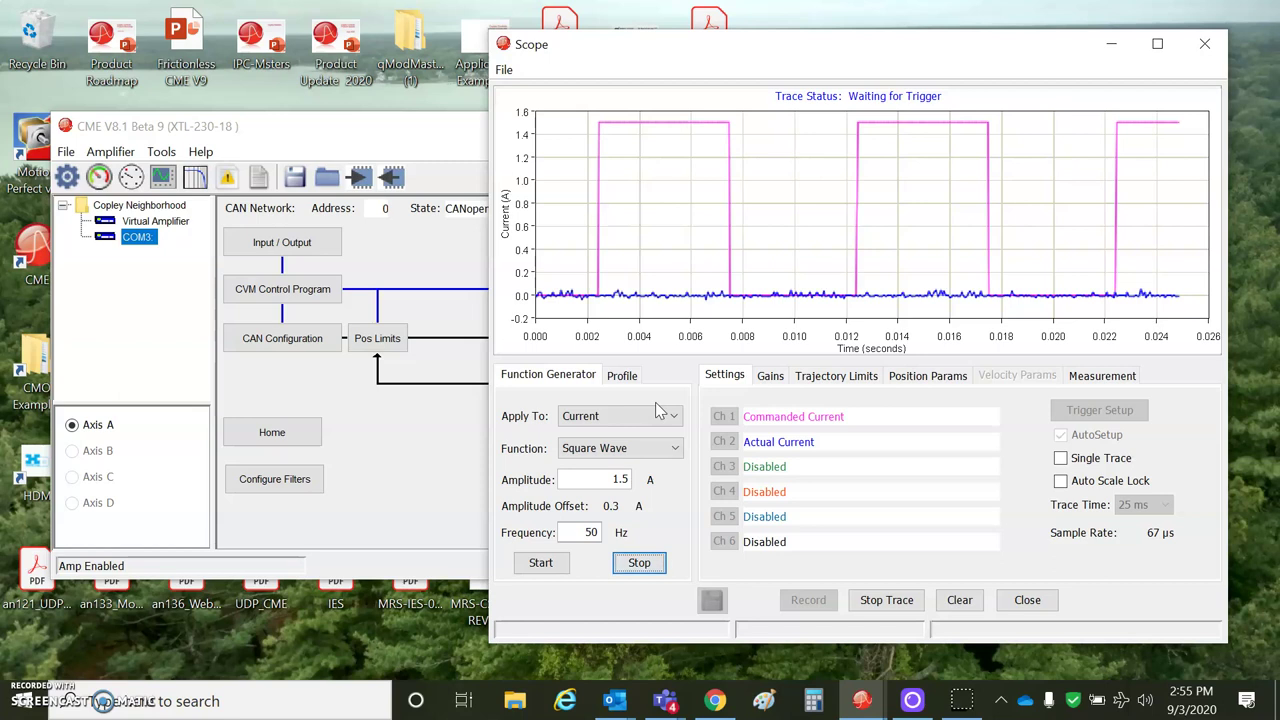
left_click(621, 383)
- Set the profile move Distance to 3000 µStep and check the Maximum Velocity limit
left_click(600, 491)
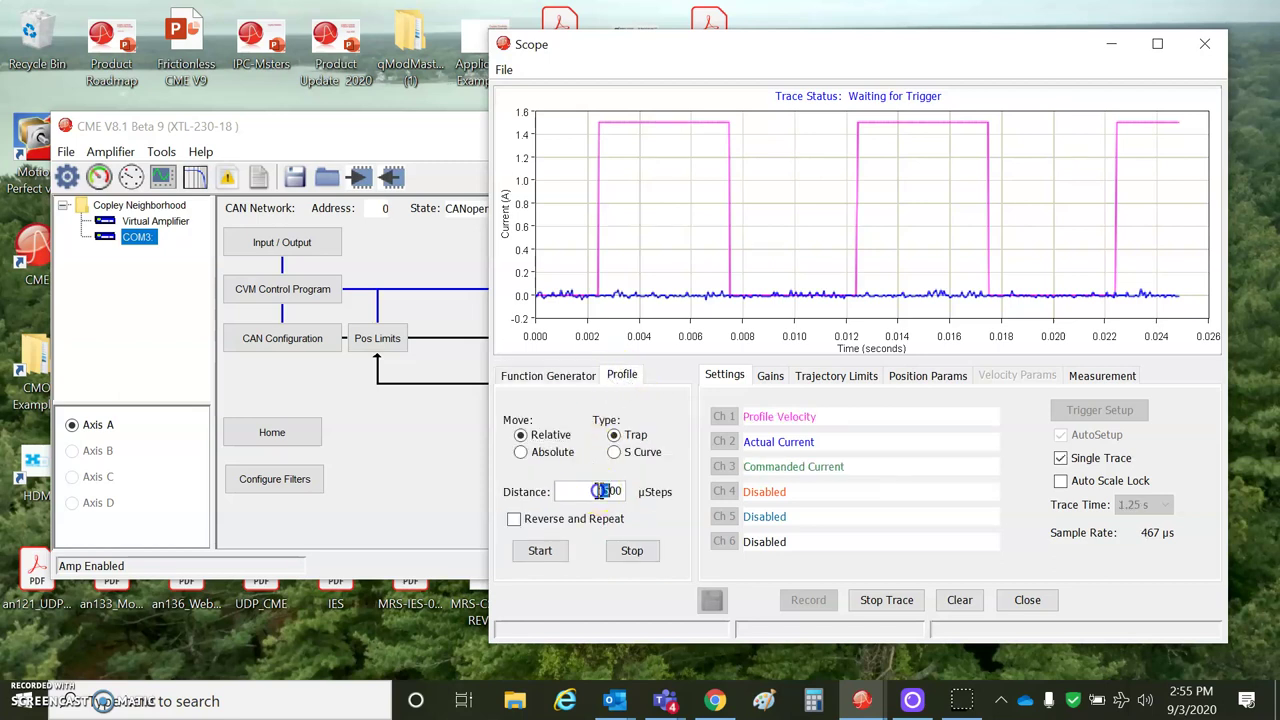
double_click(600, 491)
type("3000")
left_click(830, 381)
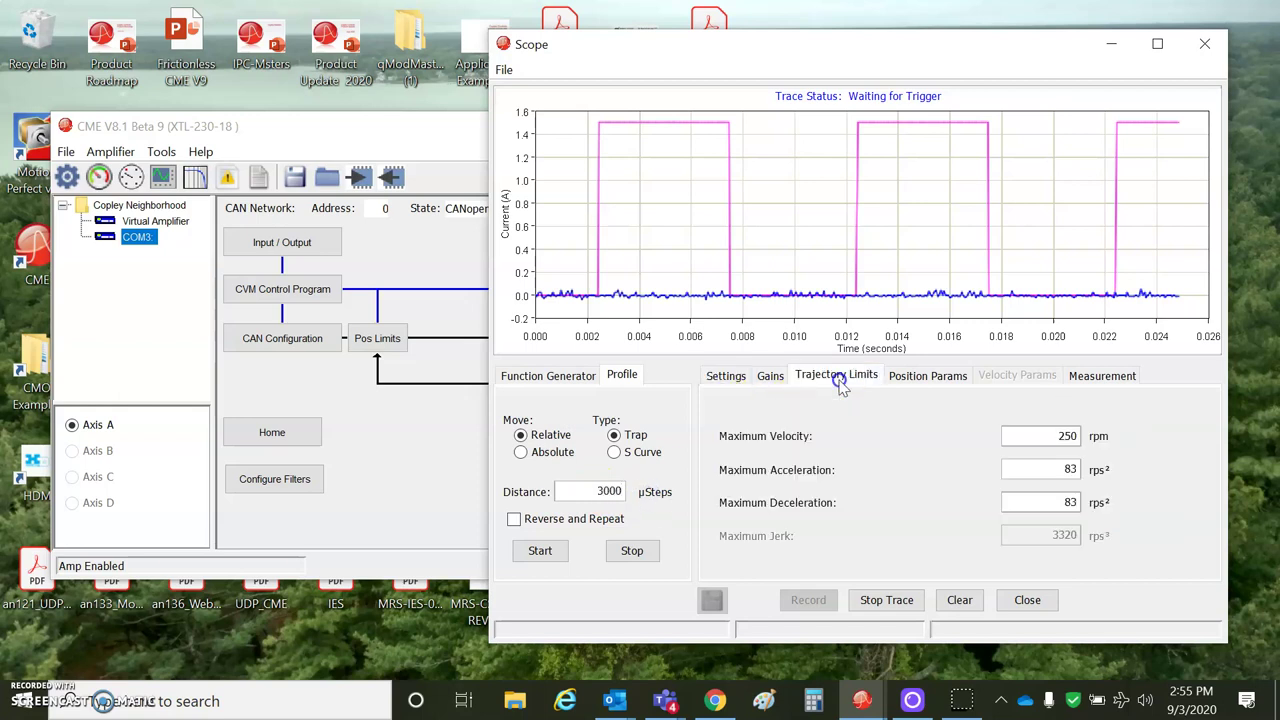
left_click(1068, 437)
left_click(640, 545)
- Cancel the pending scope trace and assign Bus Voltage to scope channel 4
left_click(719, 379)
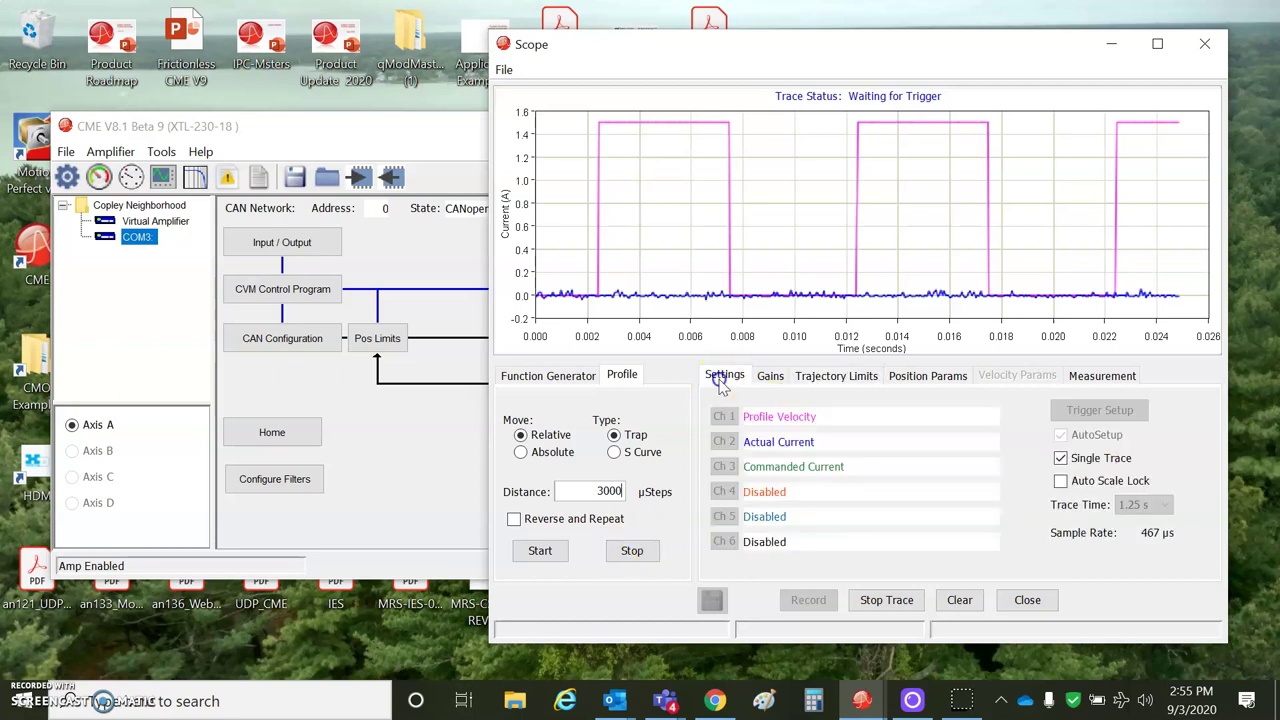
left_click(848, 549)
left_click(886, 600)
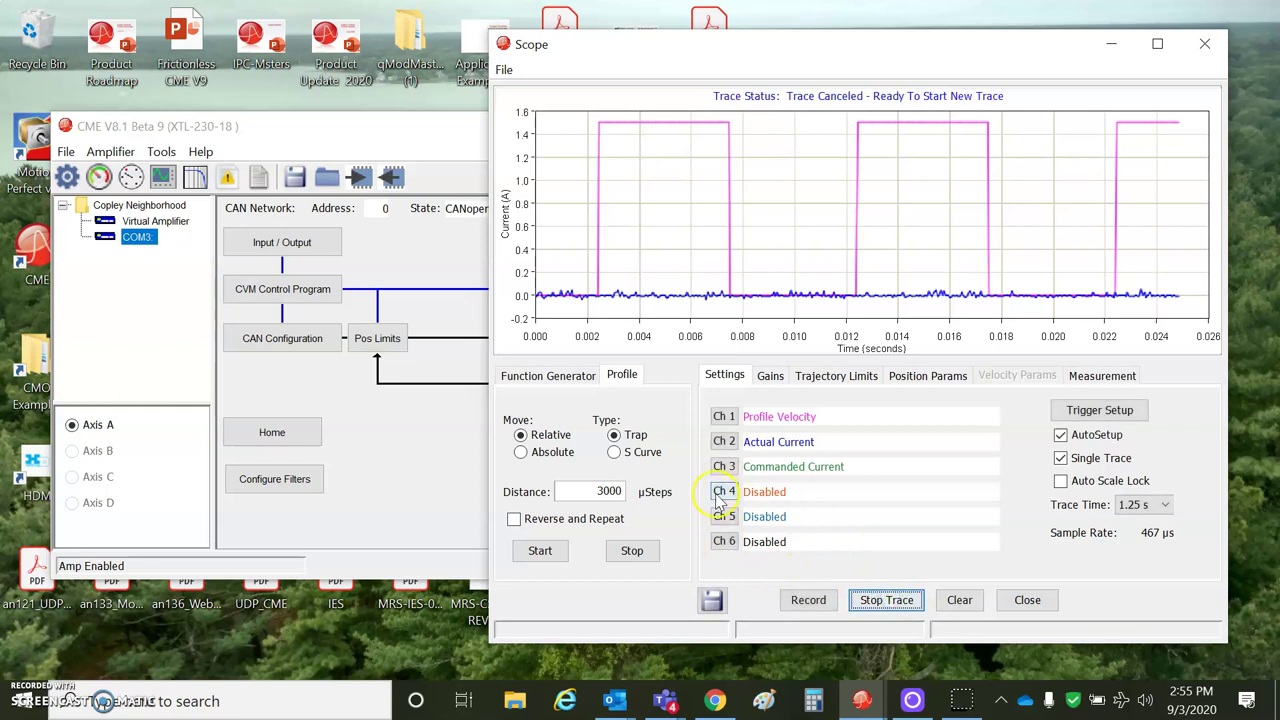
left_click(729, 494)
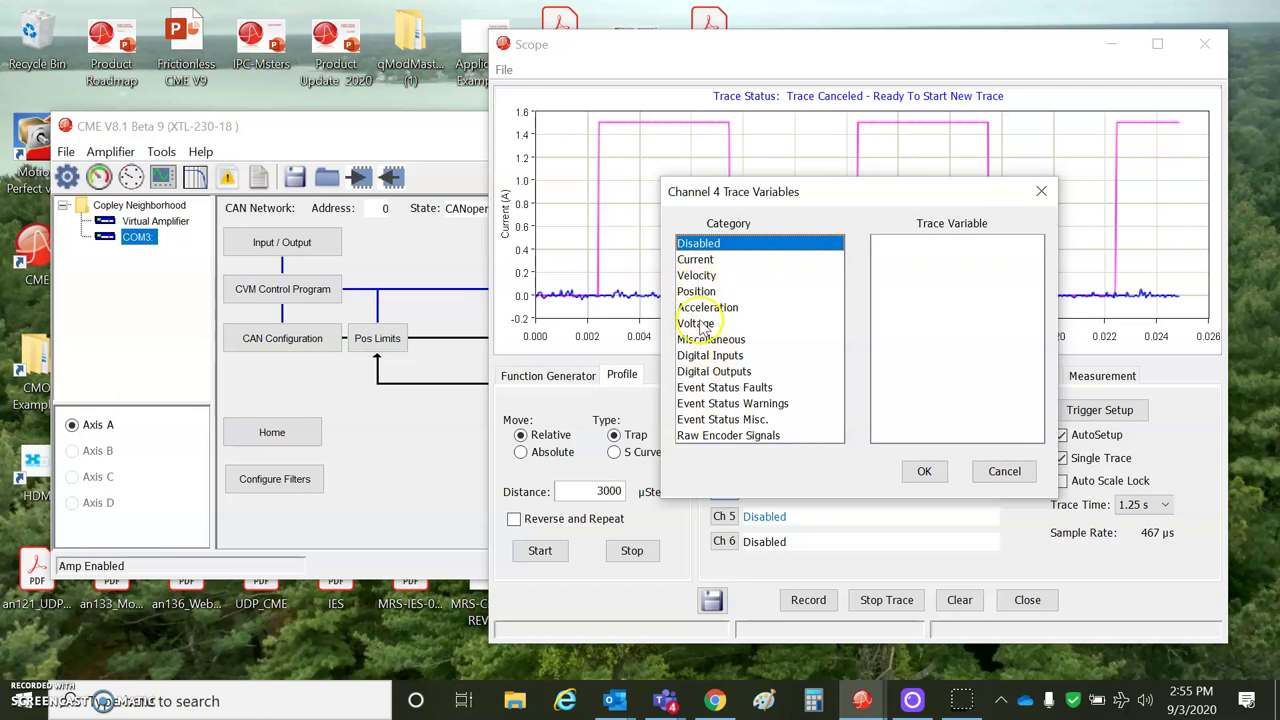
left_click(697, 323)
left_click(885, 260)
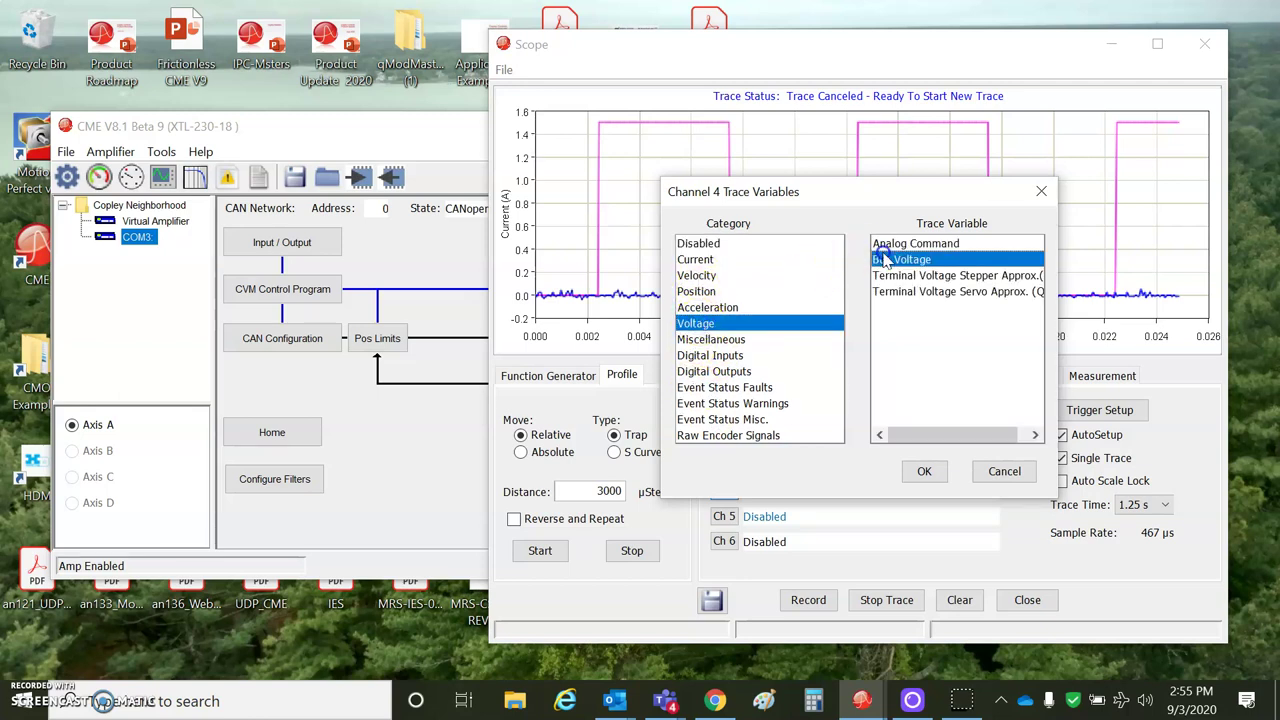
left_click(923, 471)
- Assign Terminal Voltage Stepper Approx. to channel 5 and Voltage Limited to channel 6
left_click(724, 517)
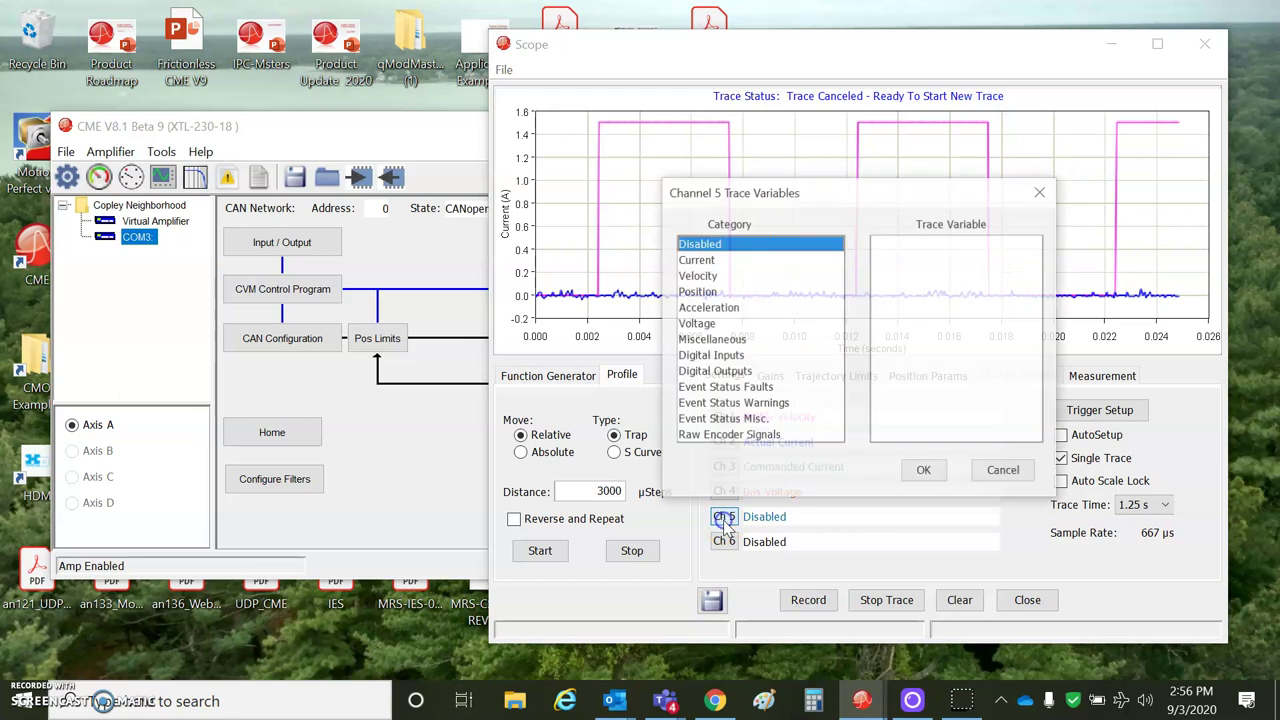
left_click(697, 323)
left_click(912, 276)
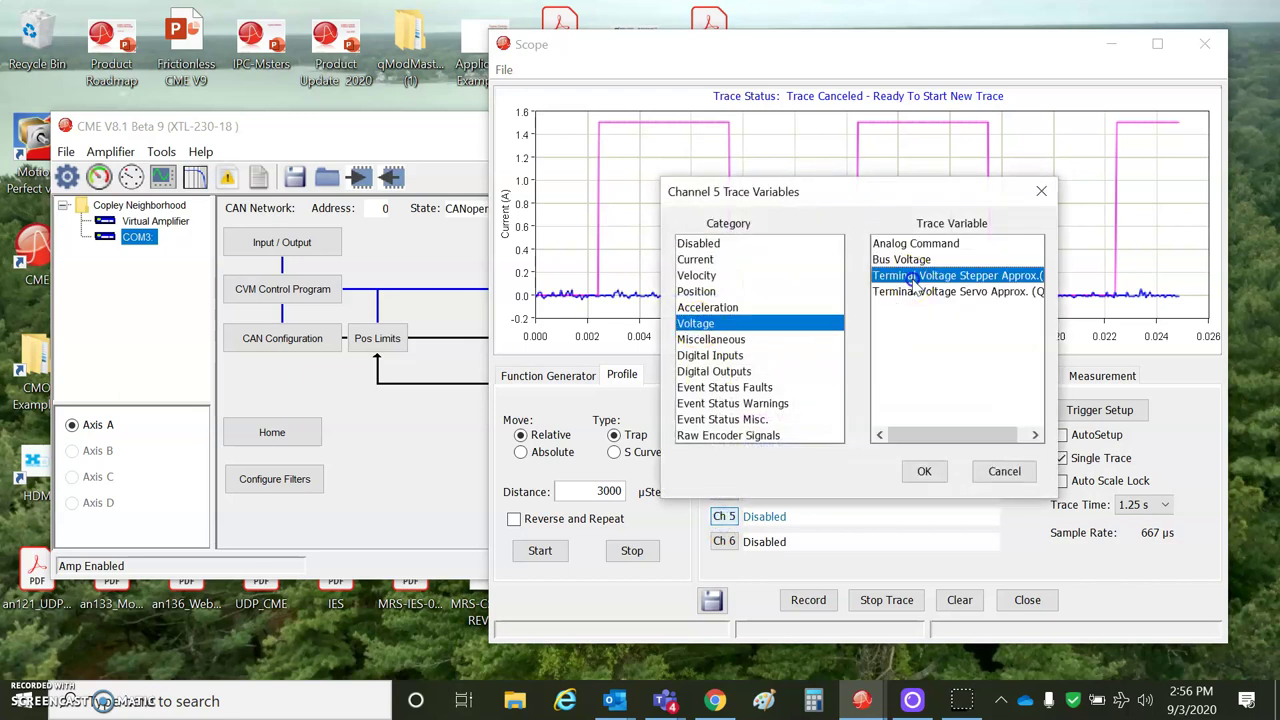
left_click(923, 471)
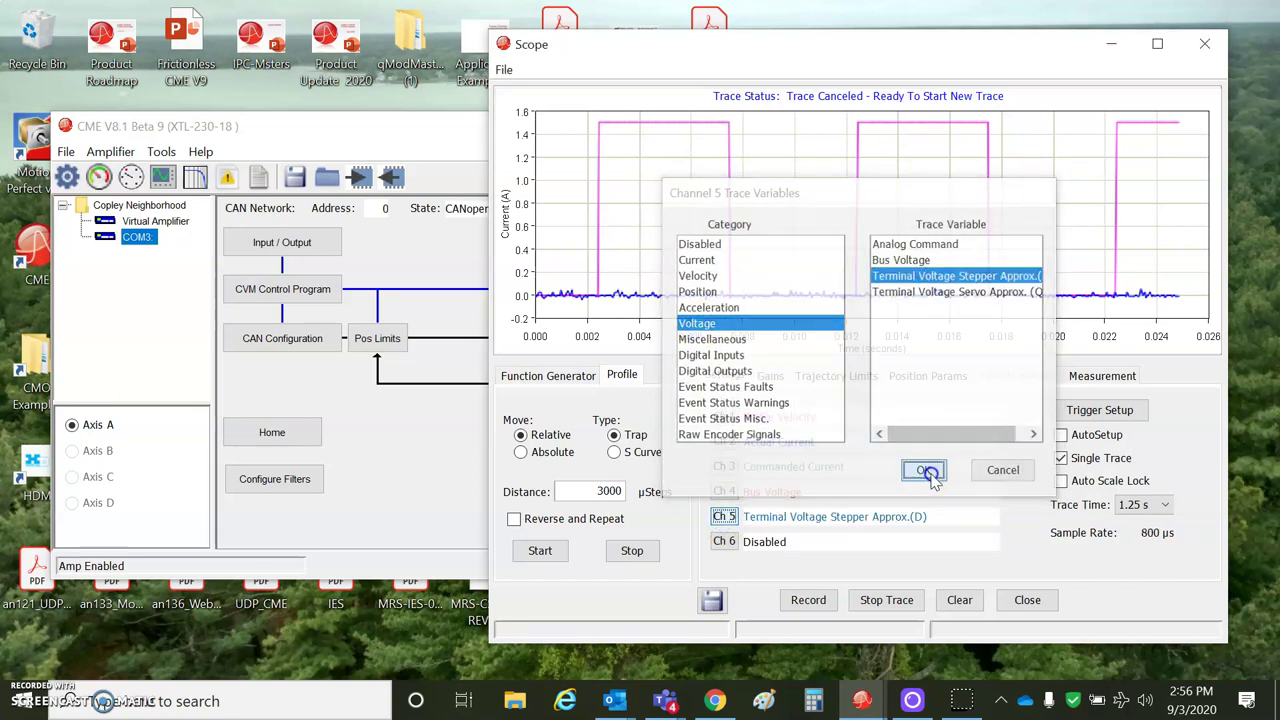
left_click(727, 550)
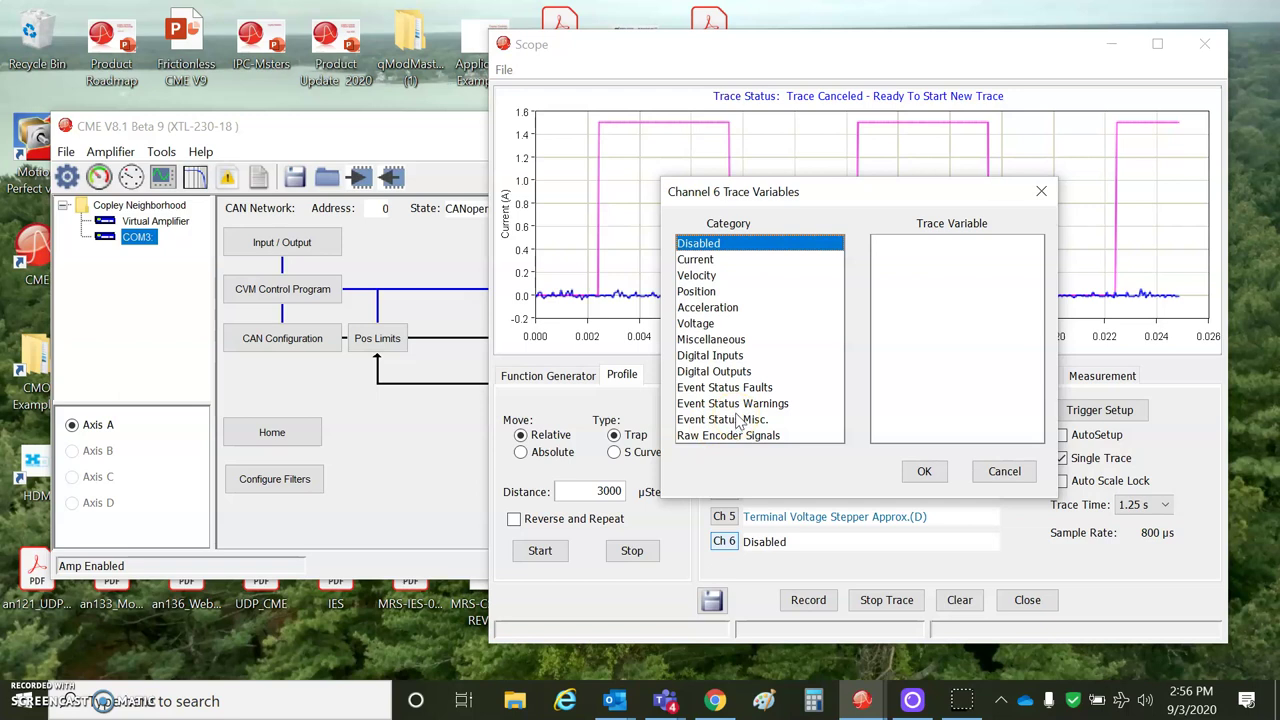
left_click(735, 404)
left_click(898, 260)
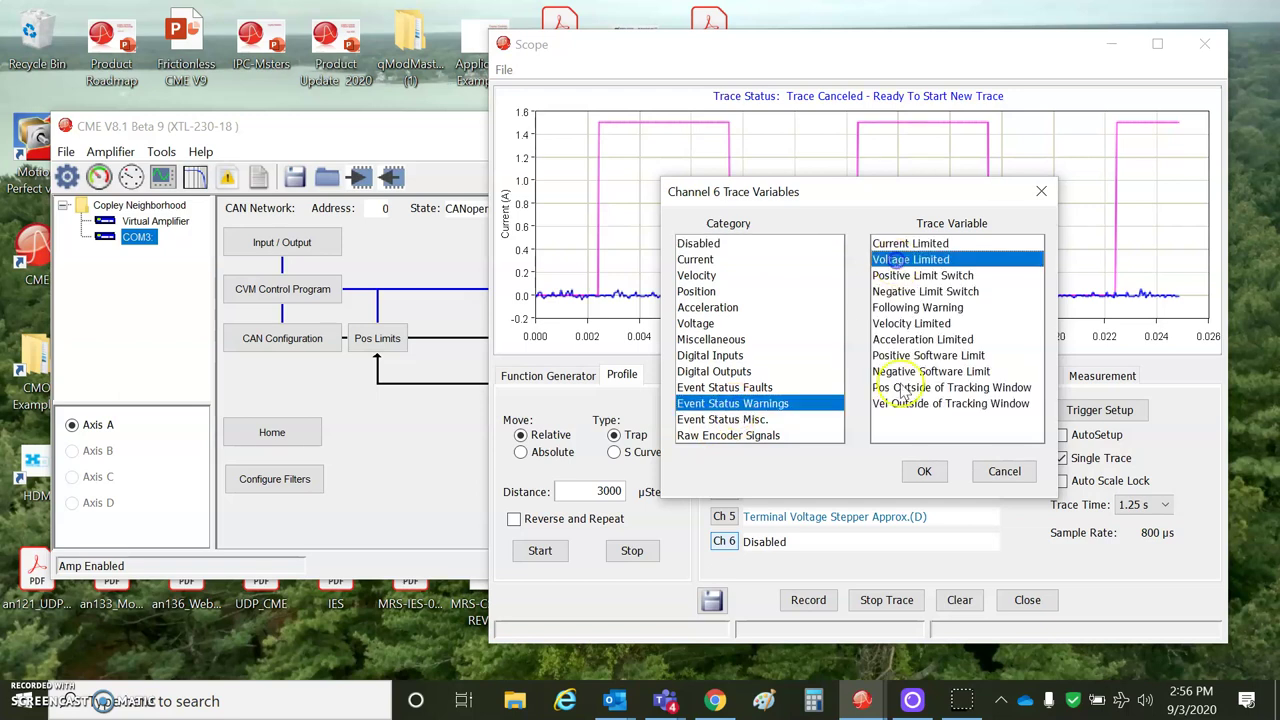
left_click(920, 471)
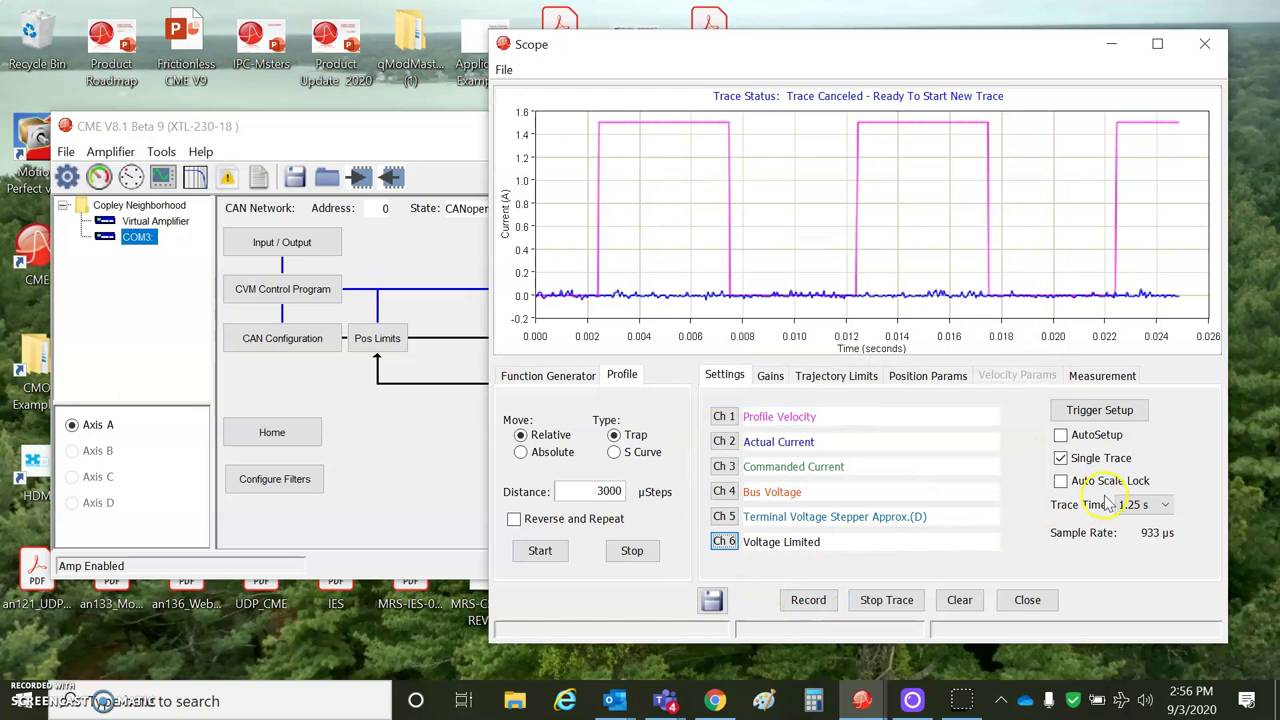
- Capture the 3000 µStep move's trace at 250 rpm, then again at 200 rpm Maximum Velocity
left_click(558, 553)
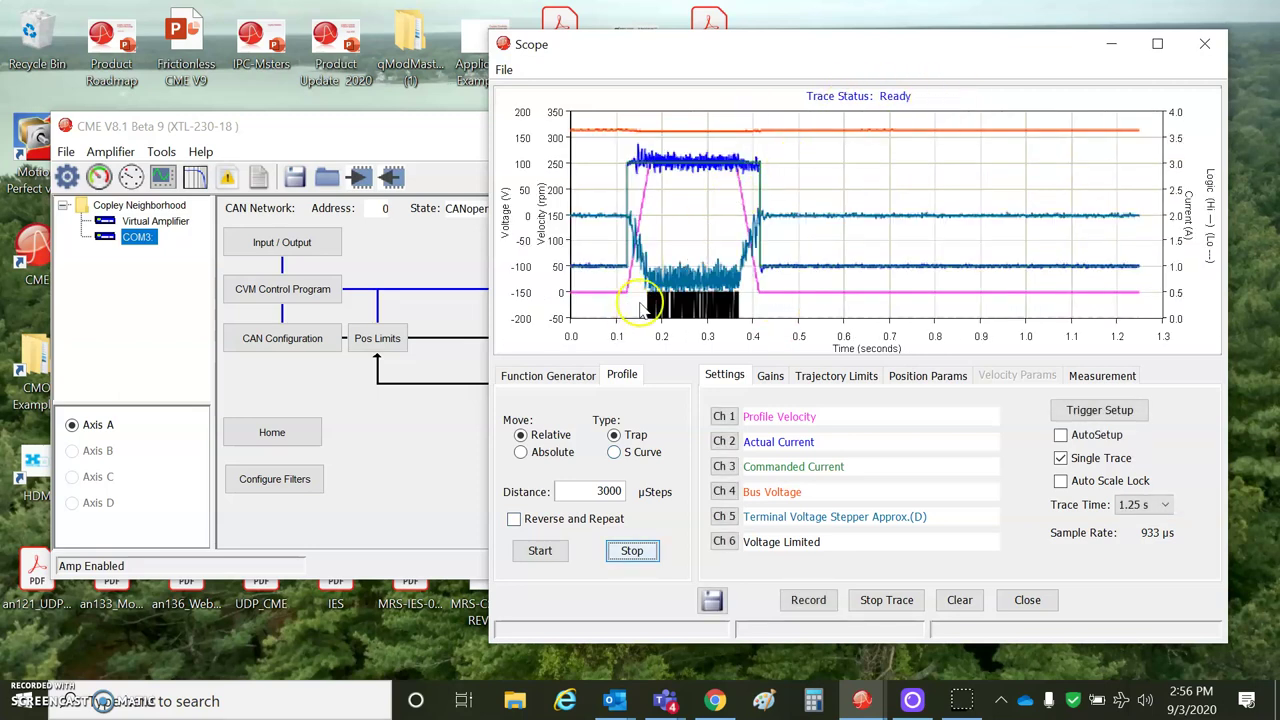
left_click(856, 376)
left_click_drag(1022, 436, 1124, 441)
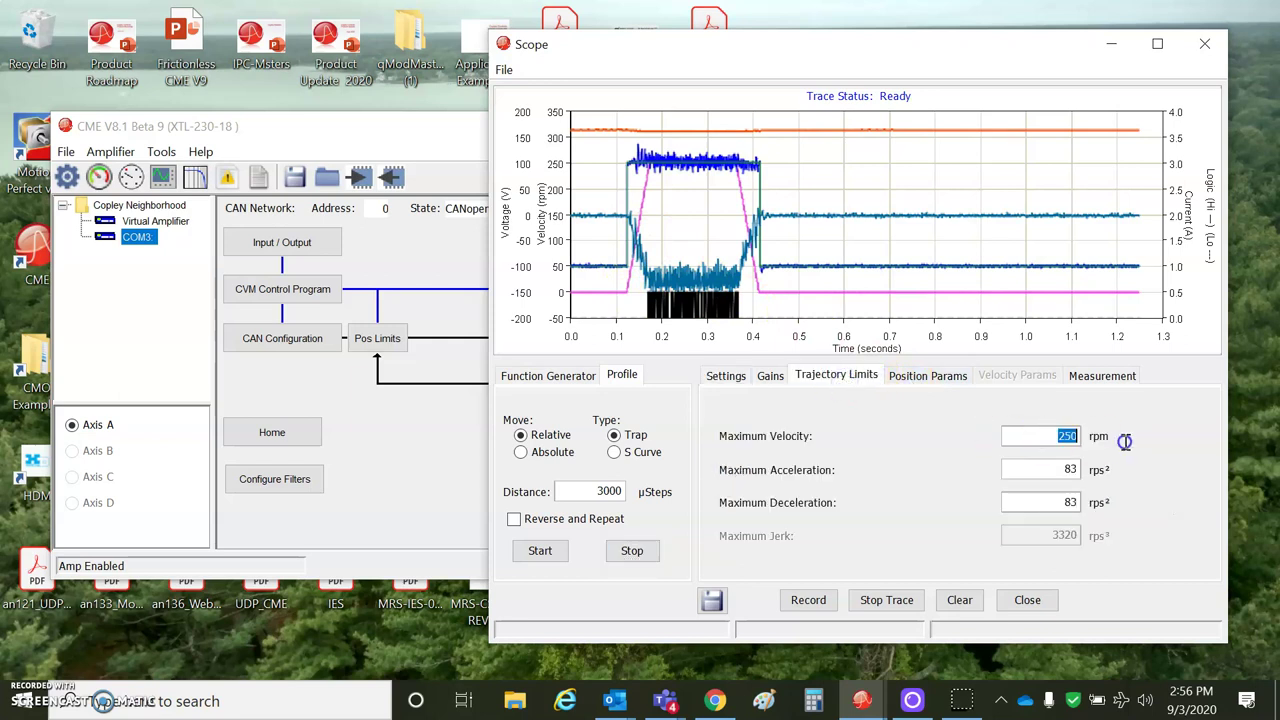
type("20")
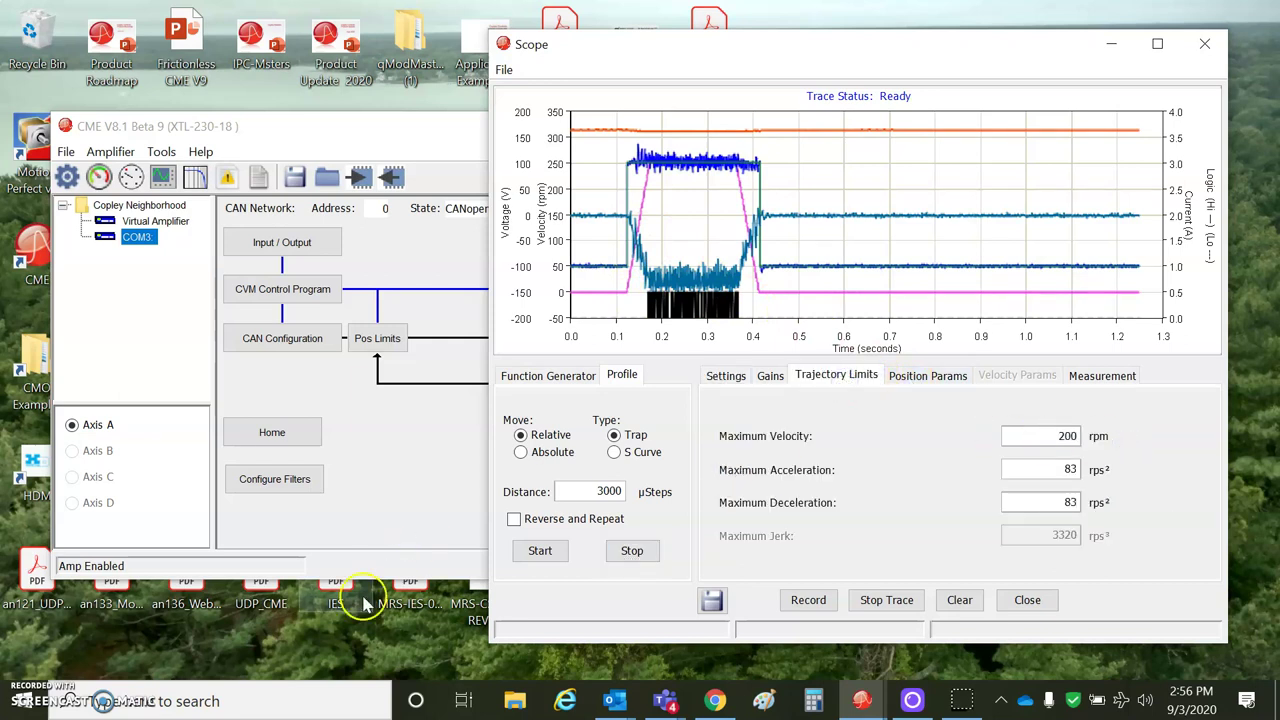
left_click(548, 554)
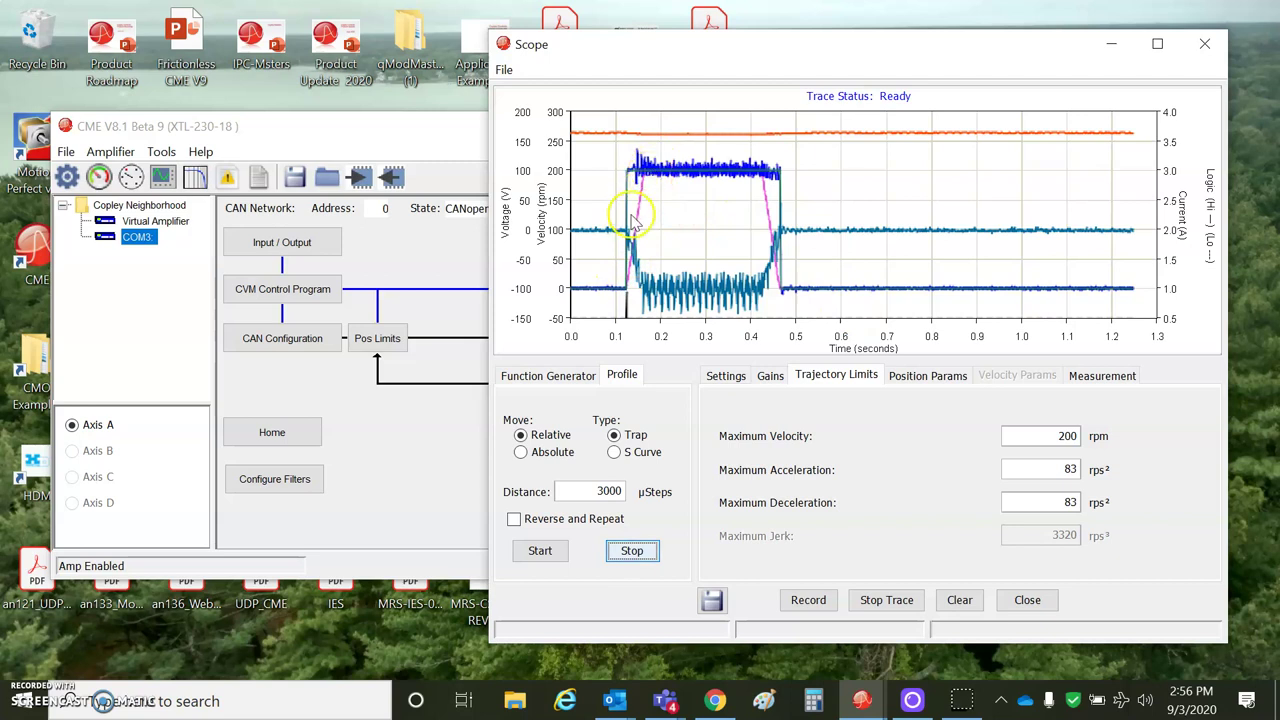
left_click(727, 376)
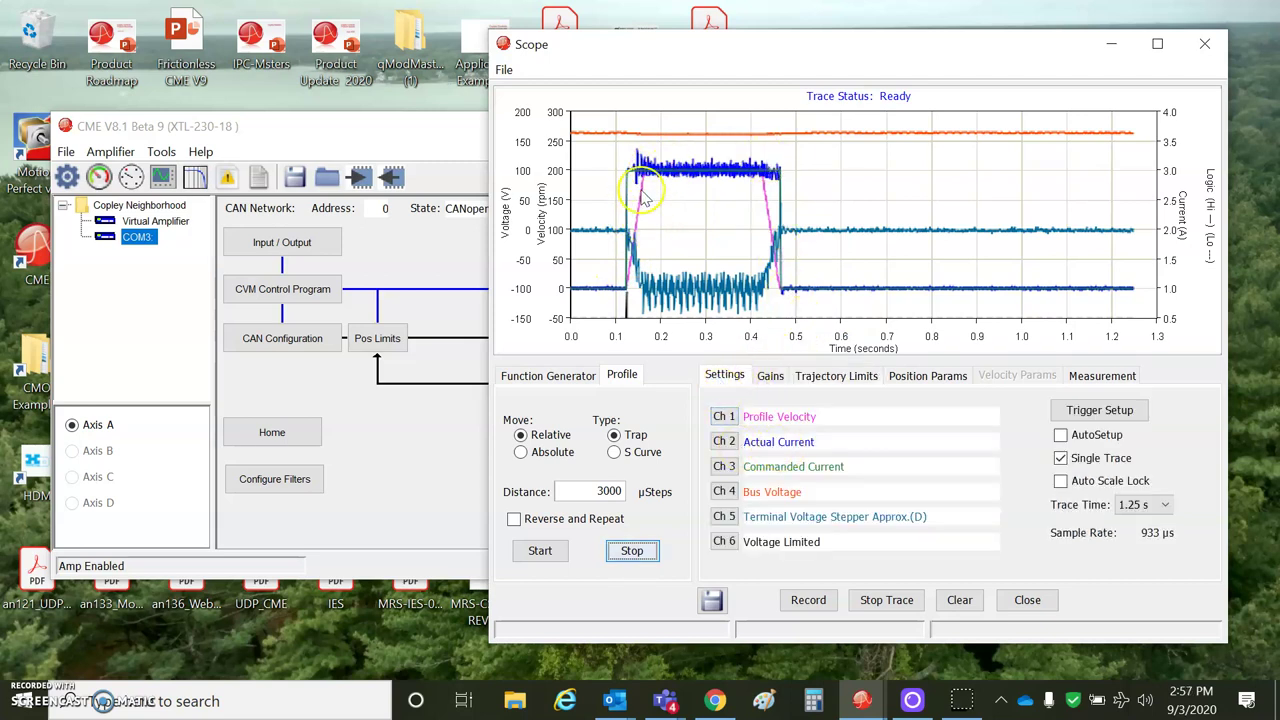
left_click_drag(607, 153, 810, 197)
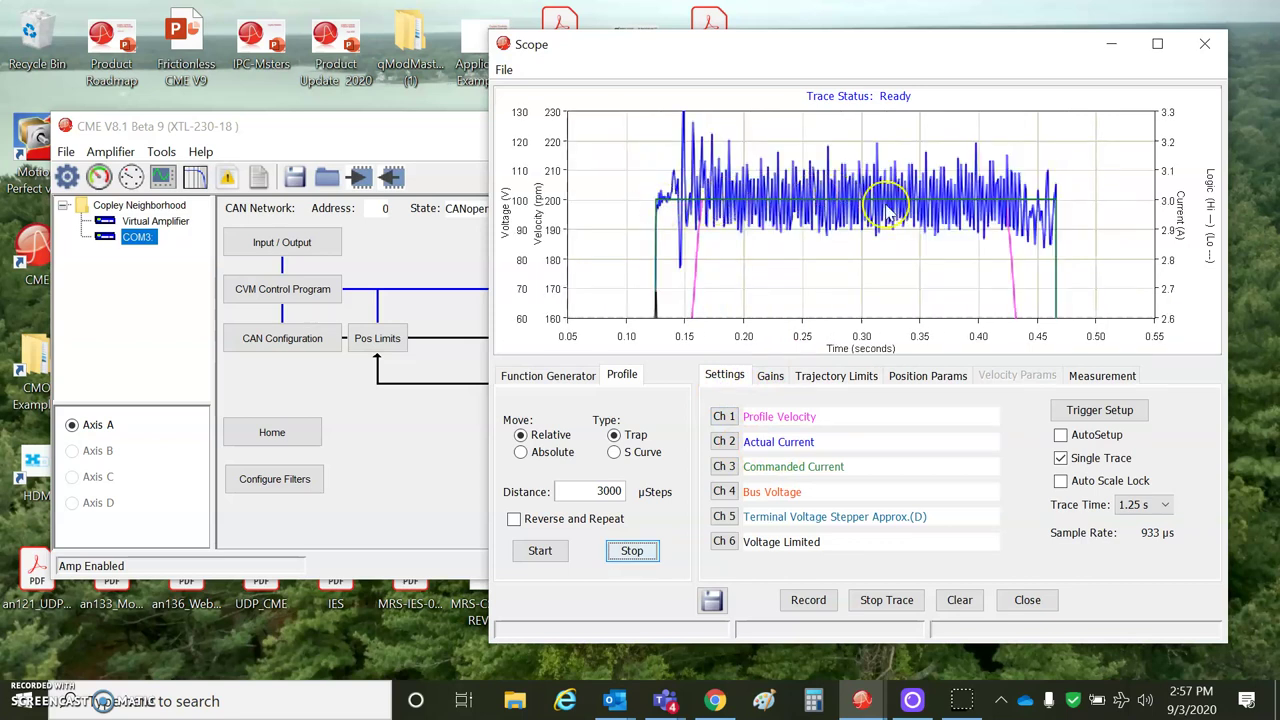
left_click(889, 290)
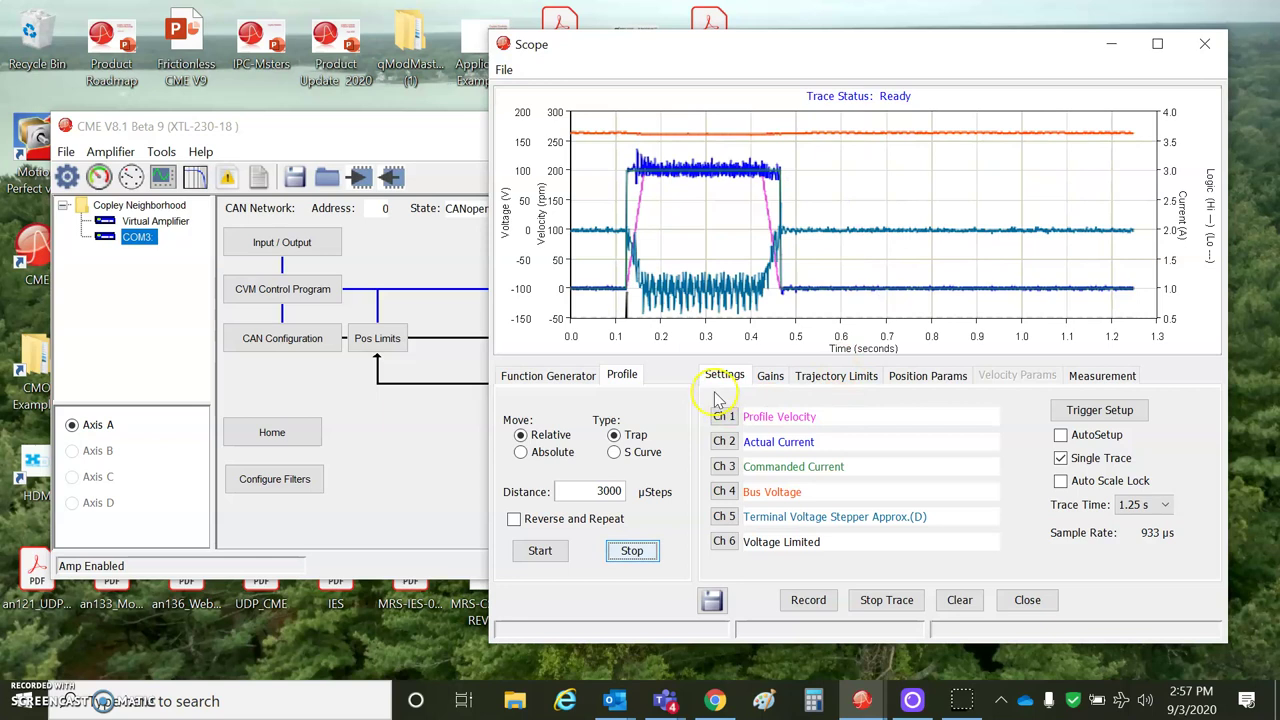
left_click(604, 216)
mouse_move(604, 215)
left_mouse_down()
mouse_move(648, 330)
mouse_move(668, 296)
left_mouse_up()
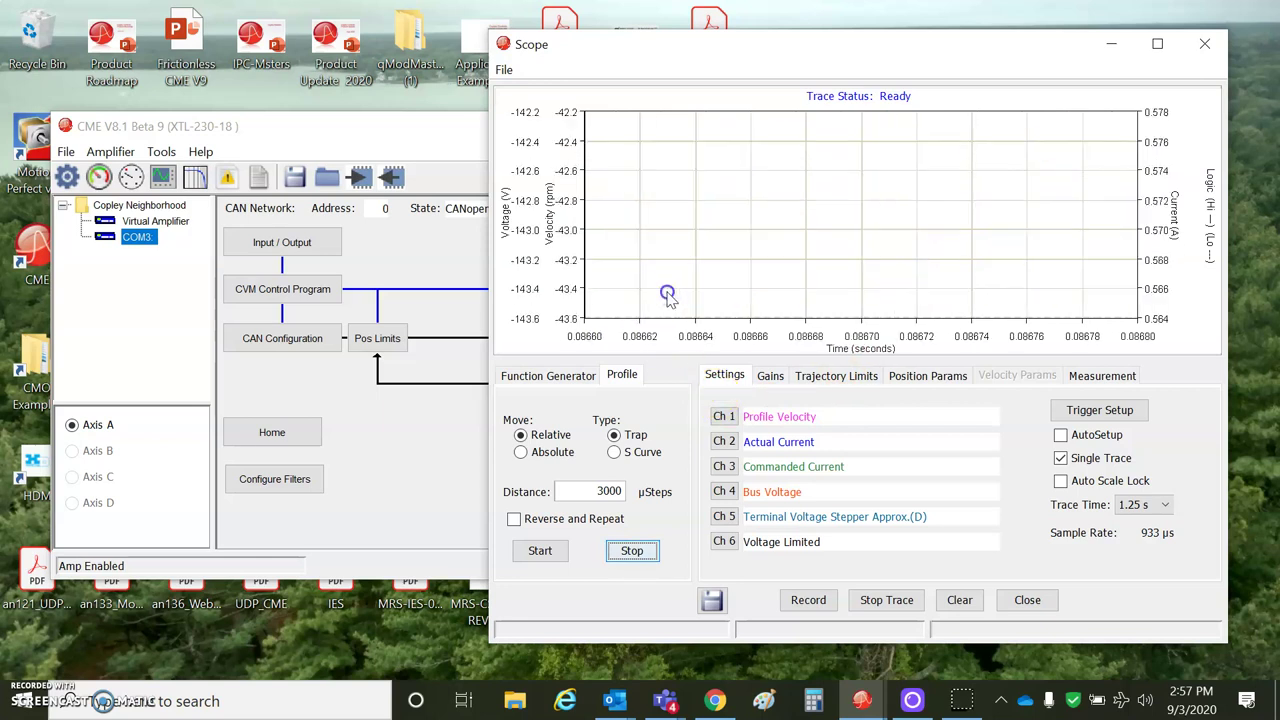
left_click(667, 295)
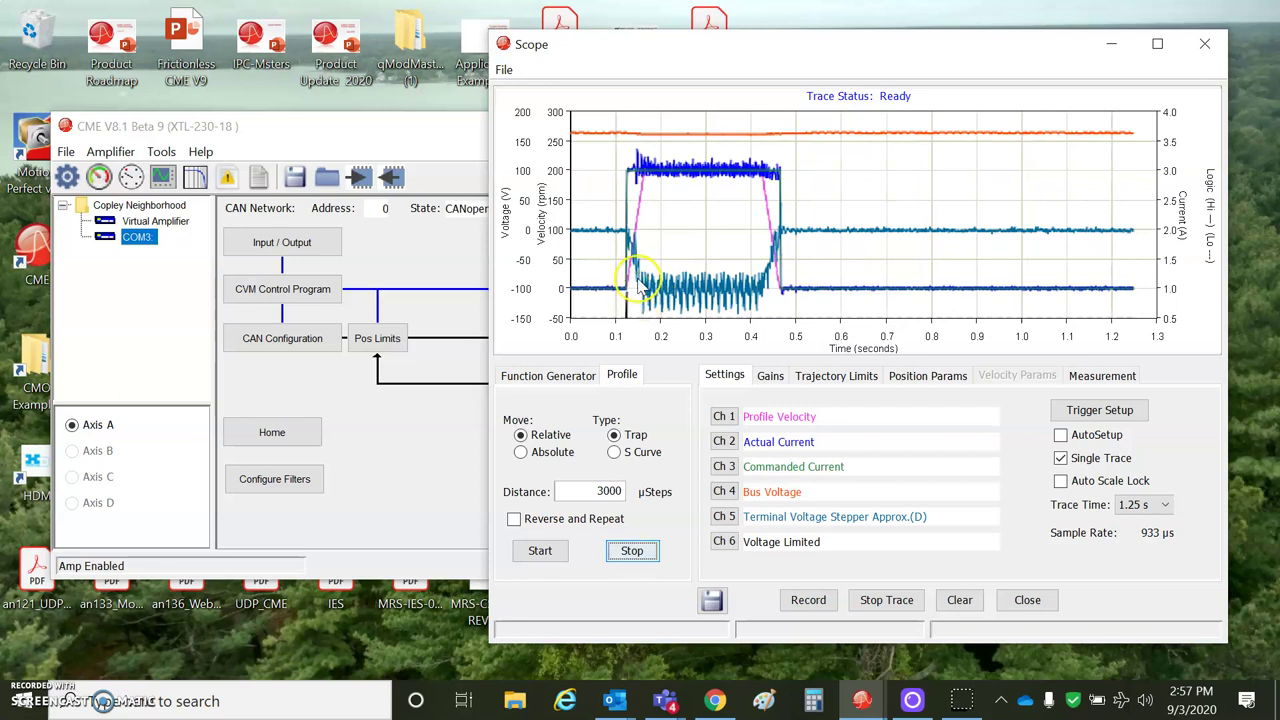
left_click_drag(640, 285, 787, 326)
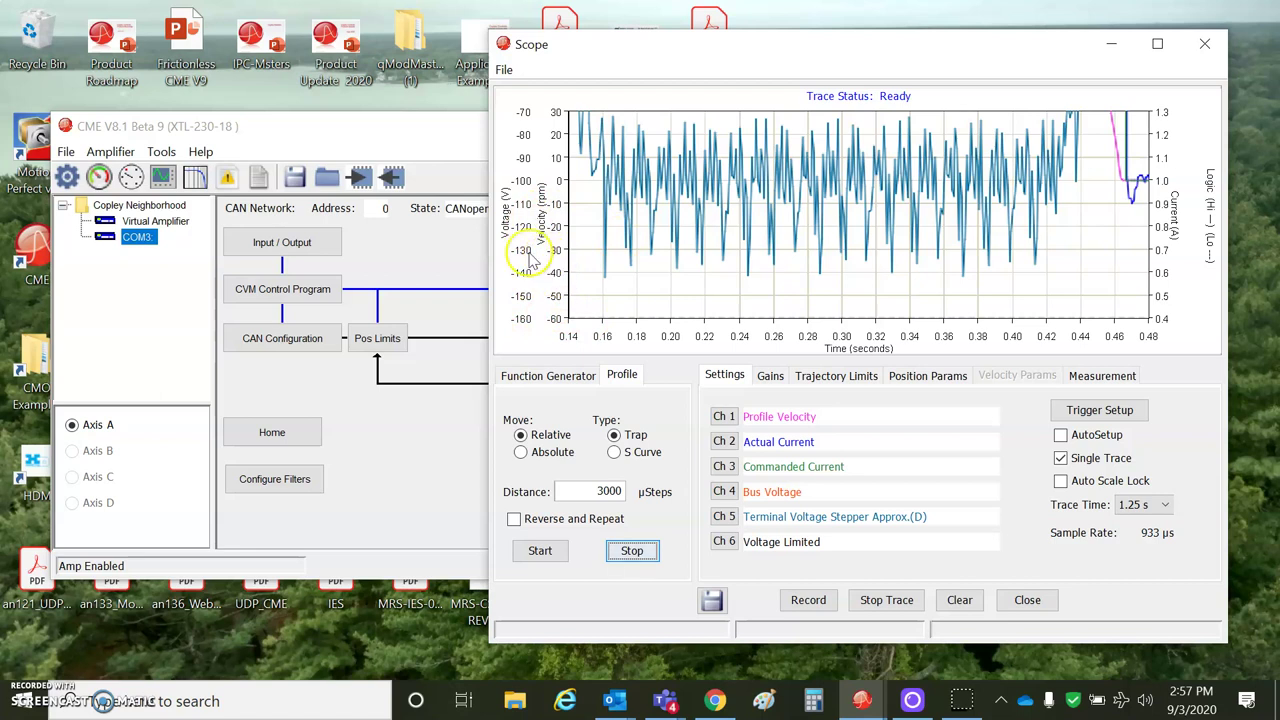
left_click(681, 270)
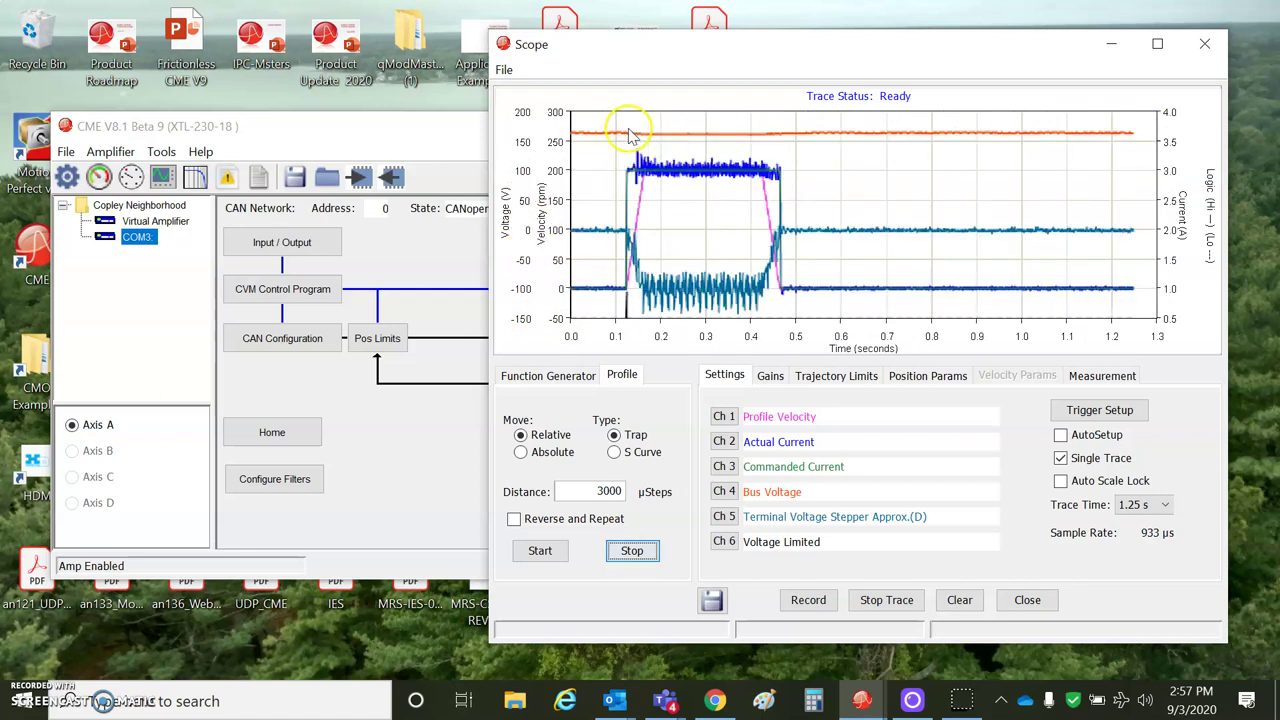
left_click(766, 133)
left_click_drag(791, 147, 615, 131)
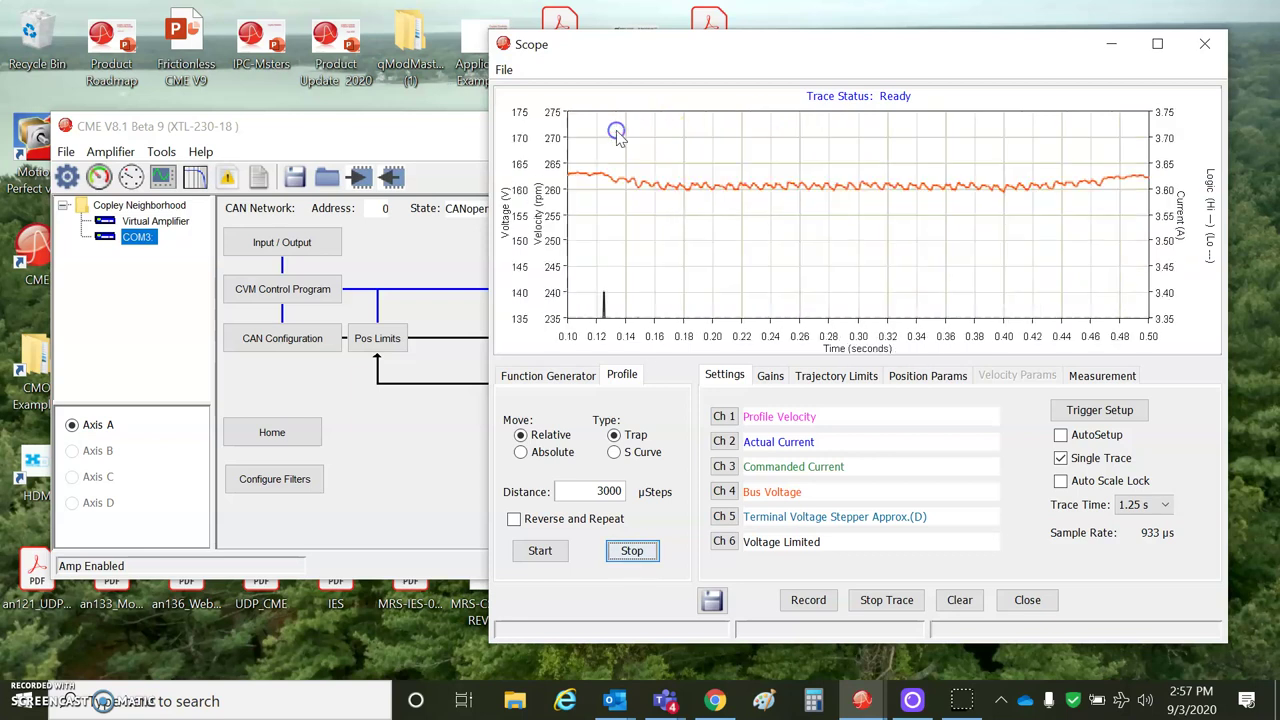
left_click(759, 242)
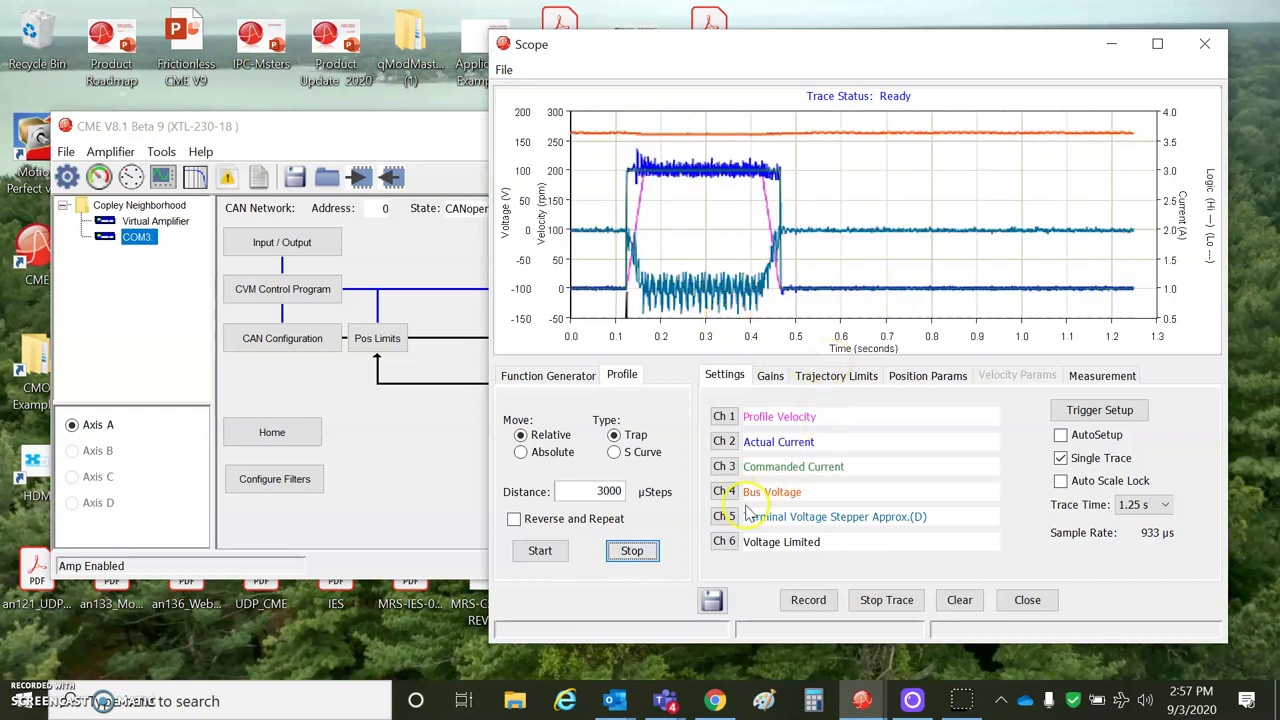
- Capture a trace of the move at 240 rpm and zoom in to inspect it
left_click(832, 377)
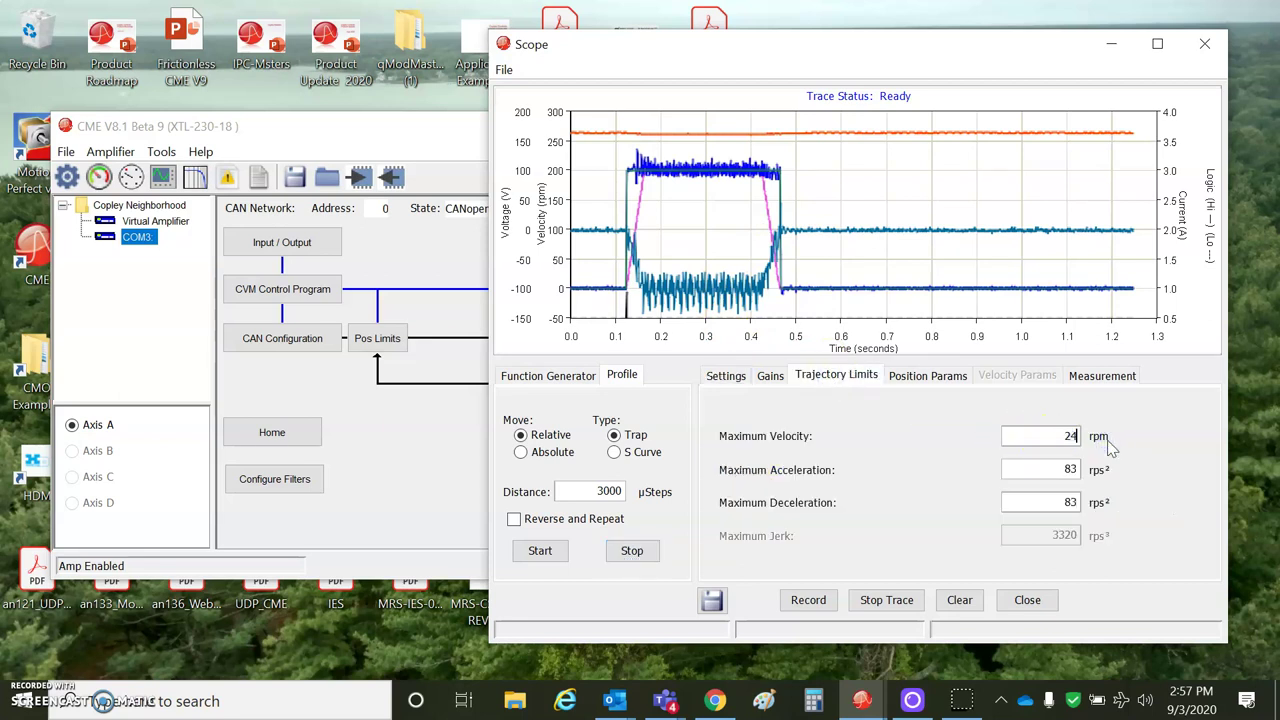
left_click(558, 551)
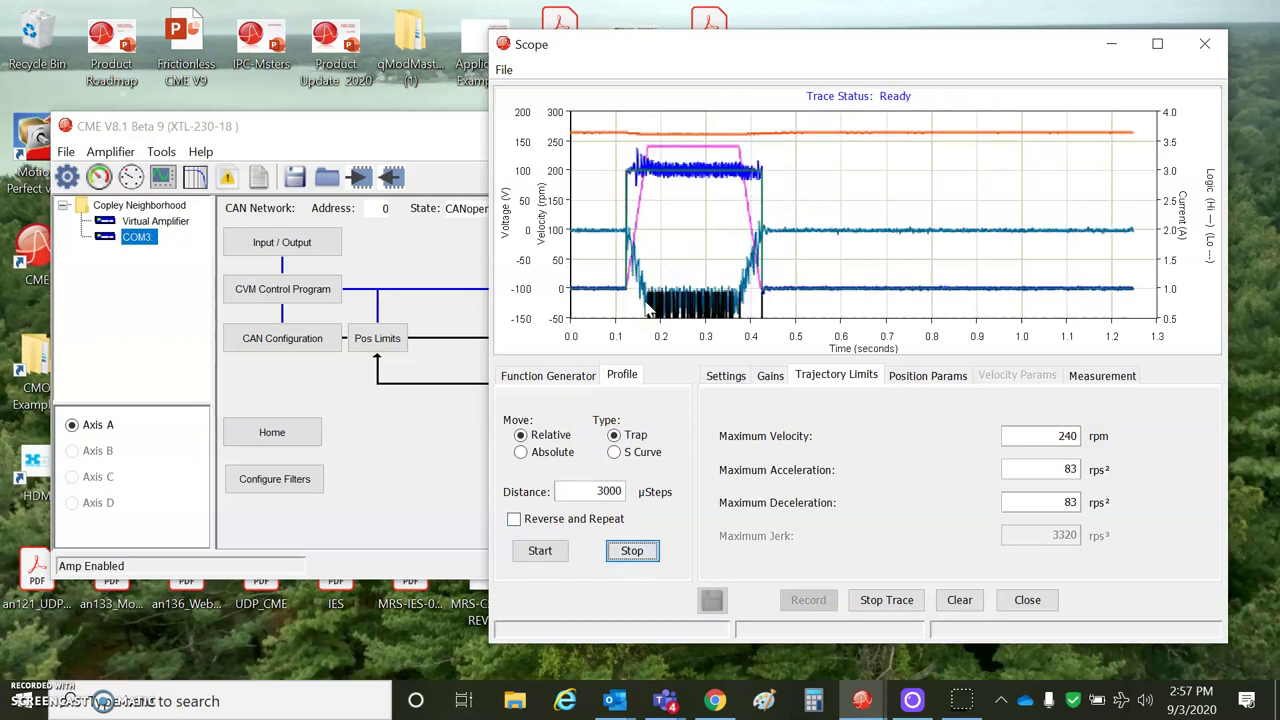
left_click_drag(647, 304, 750, 337)
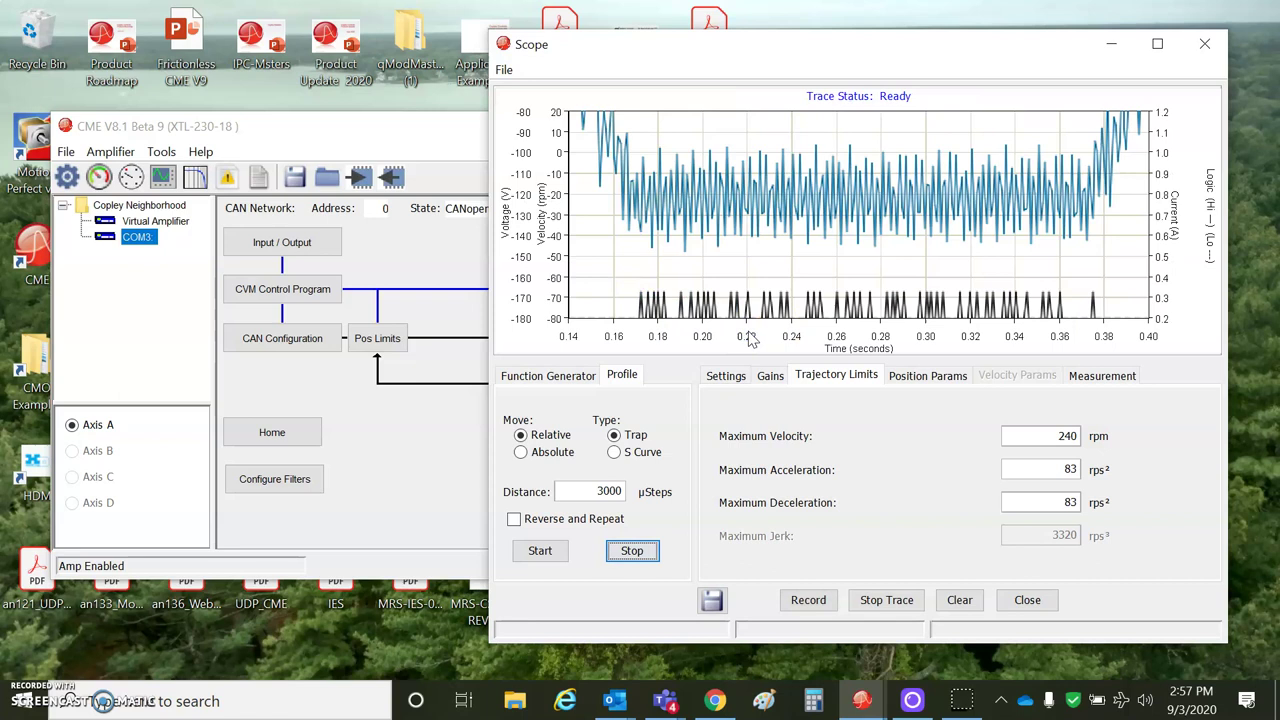
left_click_drag(668, 249, 666, 251)
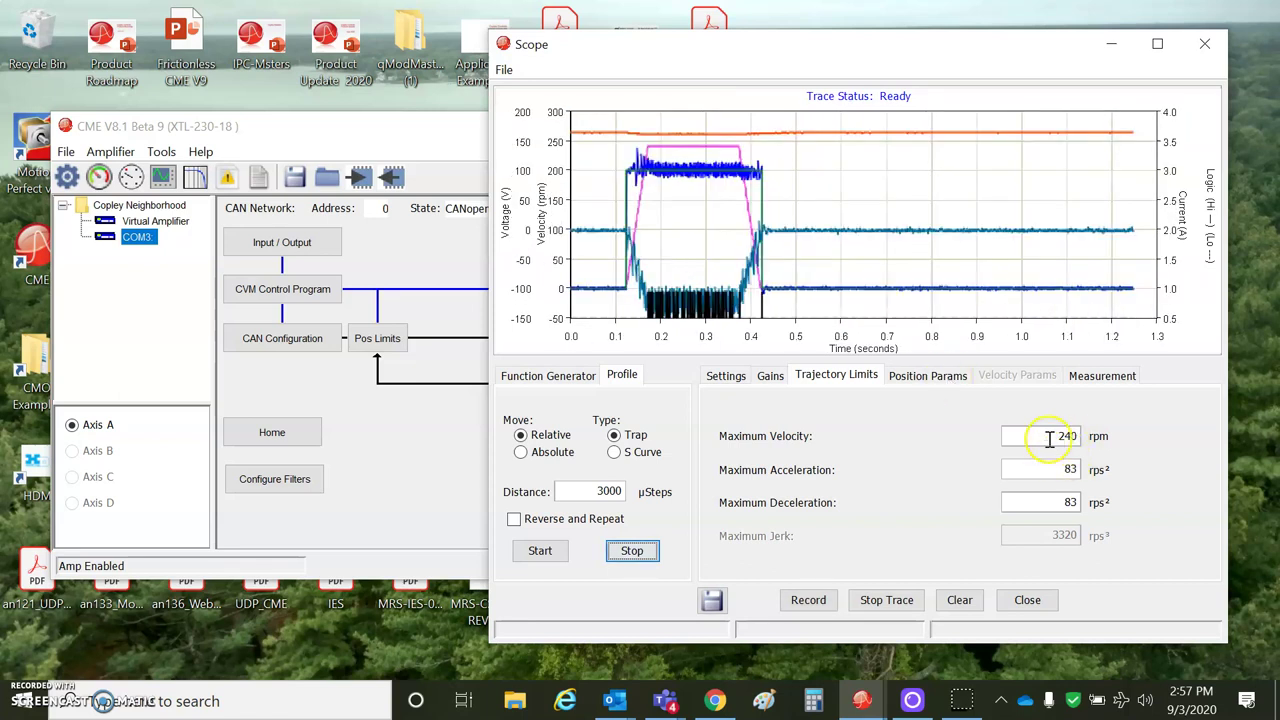
left_click_drag(1040, 436, 1075, 437)
- Set Maximum Velocity to 300 rpm, capture another trace, and reselect the value
type("300")
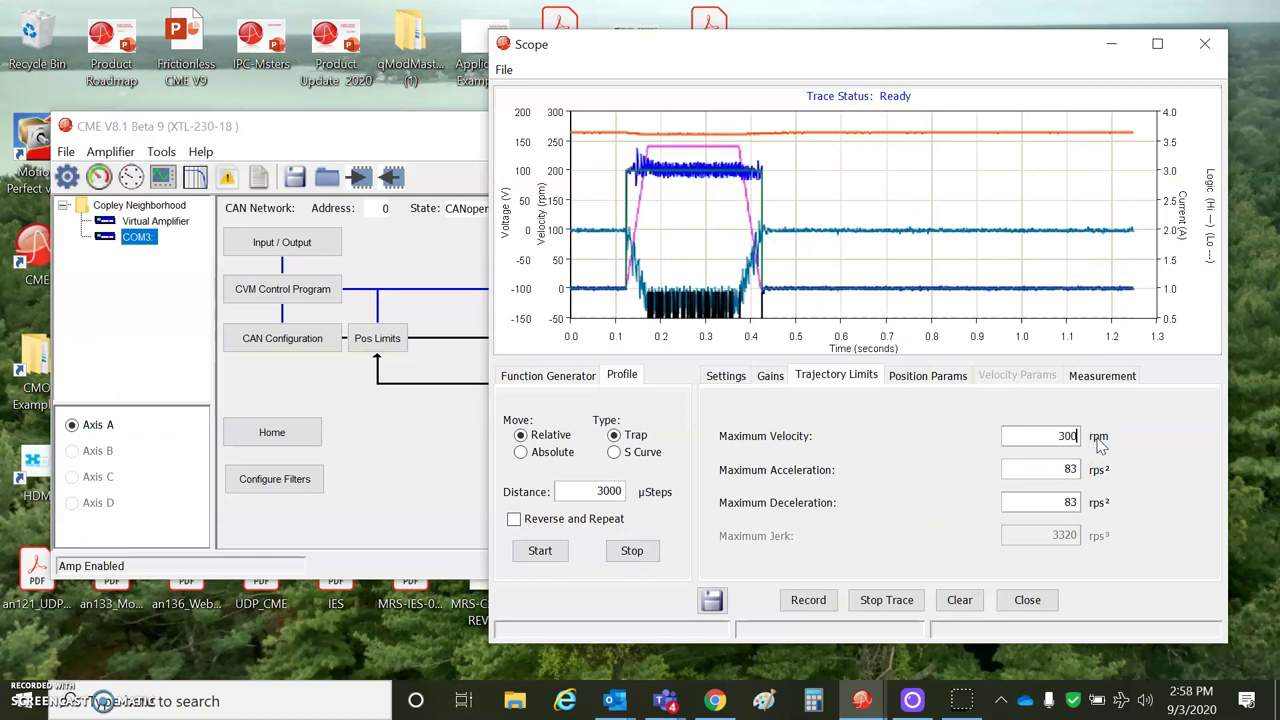
left_click(540, 551)
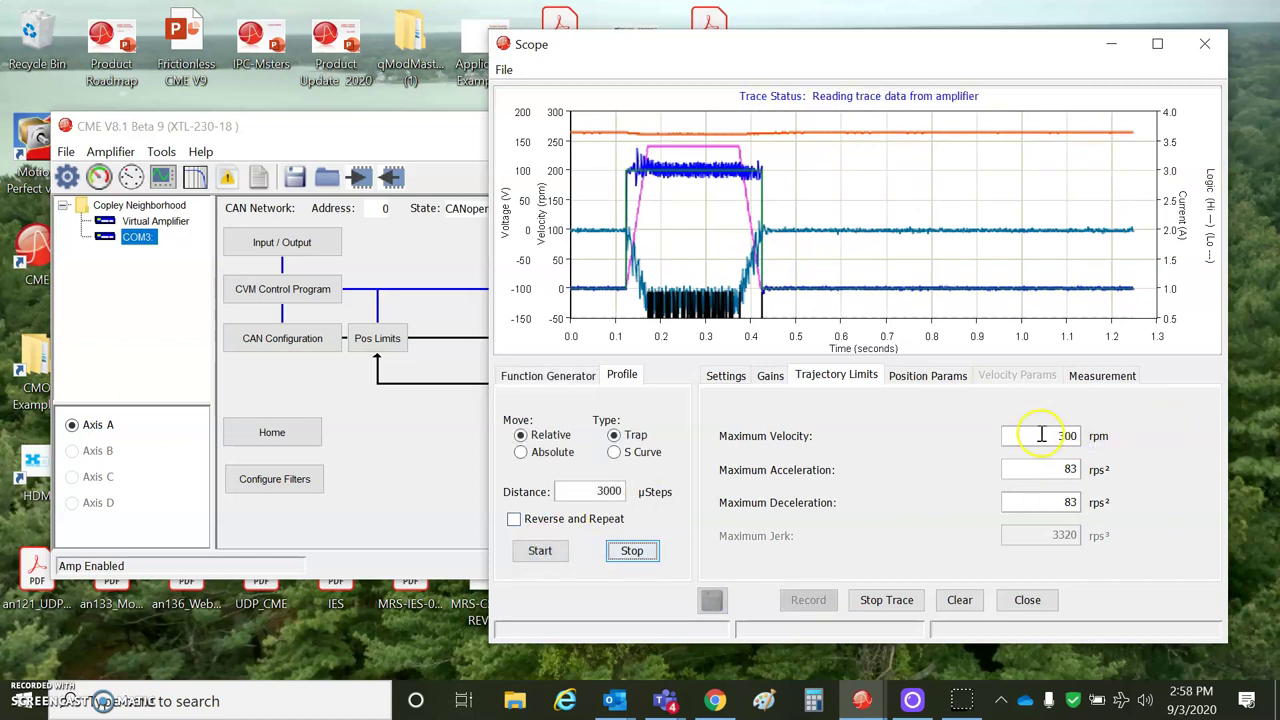
left_click_drag(1040, 436, 1117, 459)
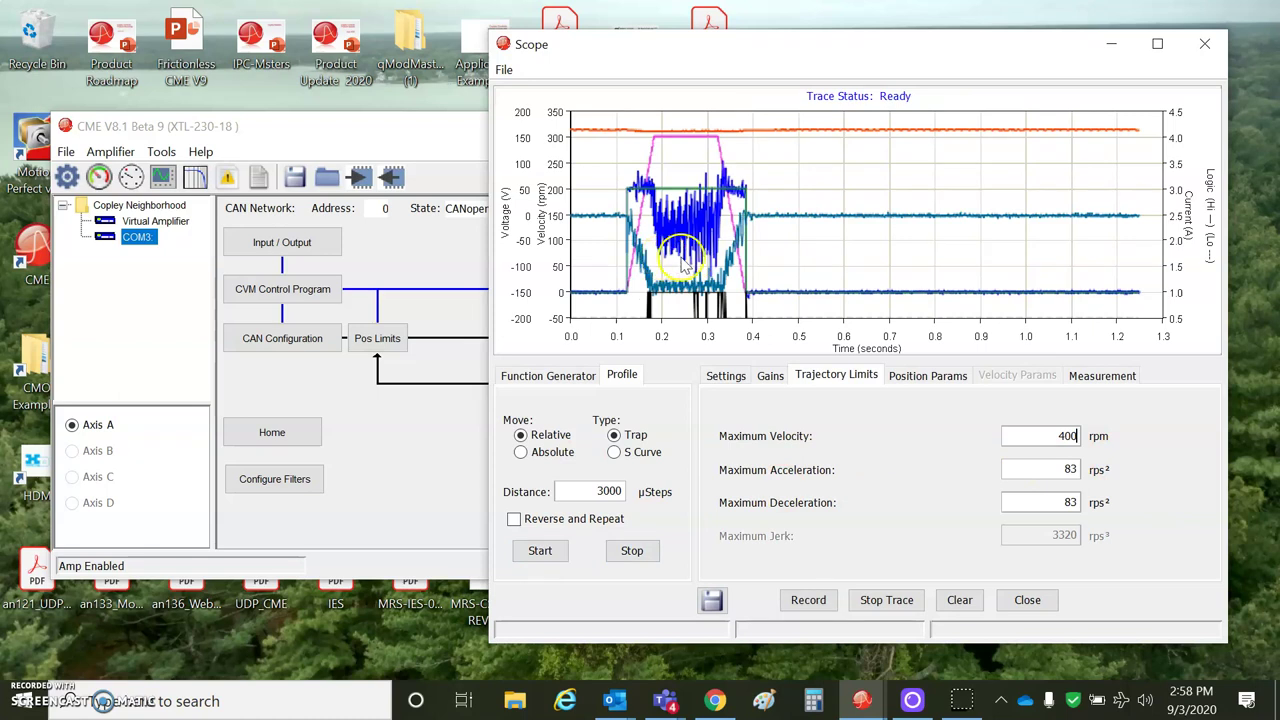
- Capture the 400 rpm trace, zoom into its disturbed velocity section, then reselect Maximum Velocity
left_click(540, 551)
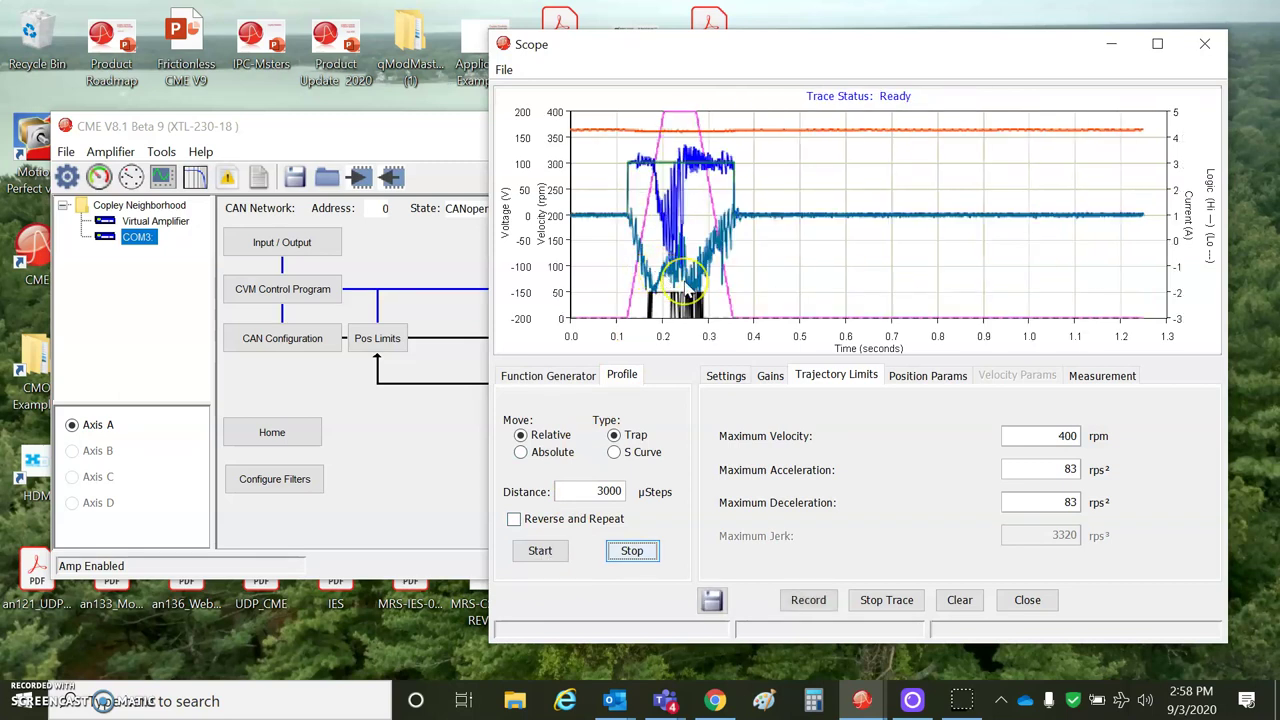
left_click_drag(684, 281, 649, 179)
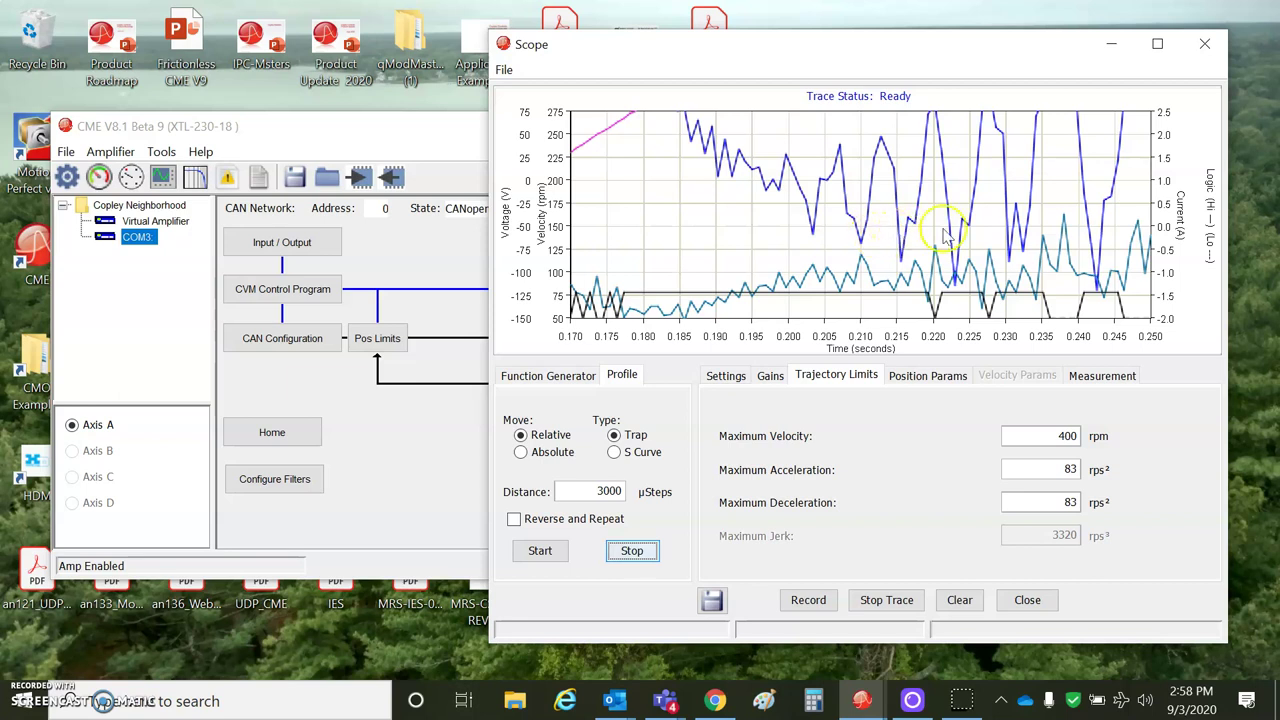
right_click(995, 245)
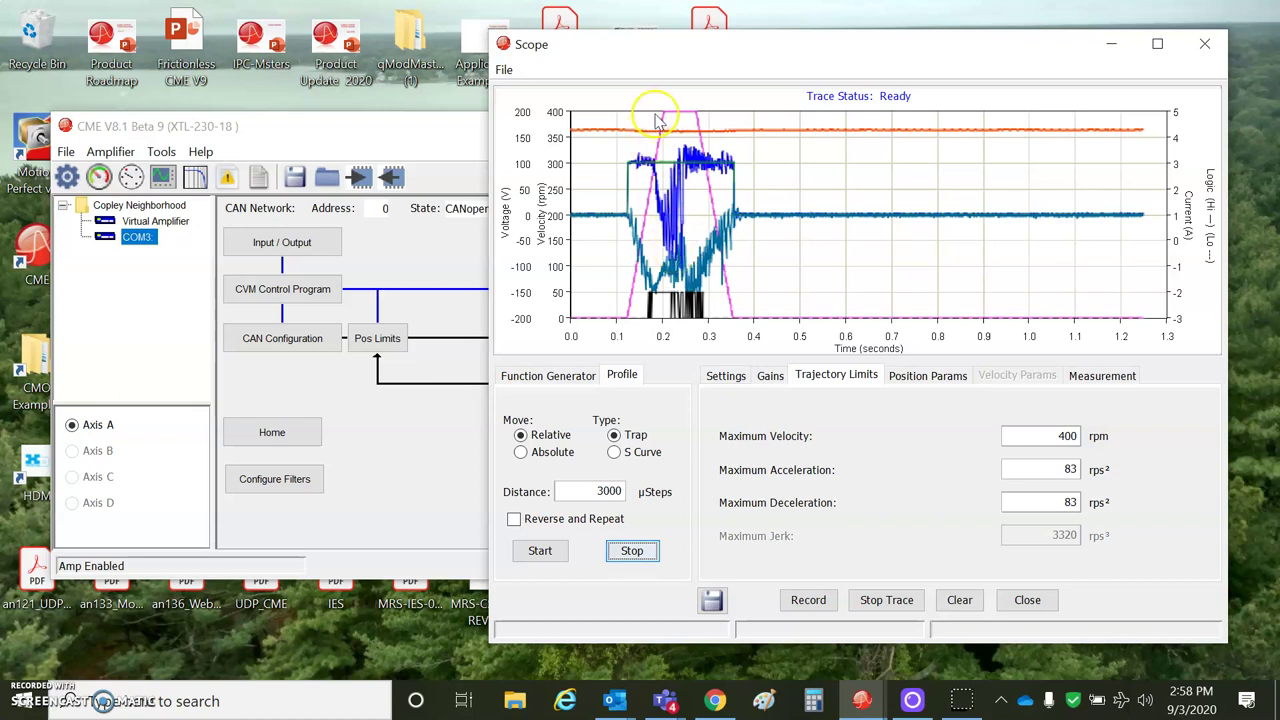
left_click_drag(657, 119, 706, 288)
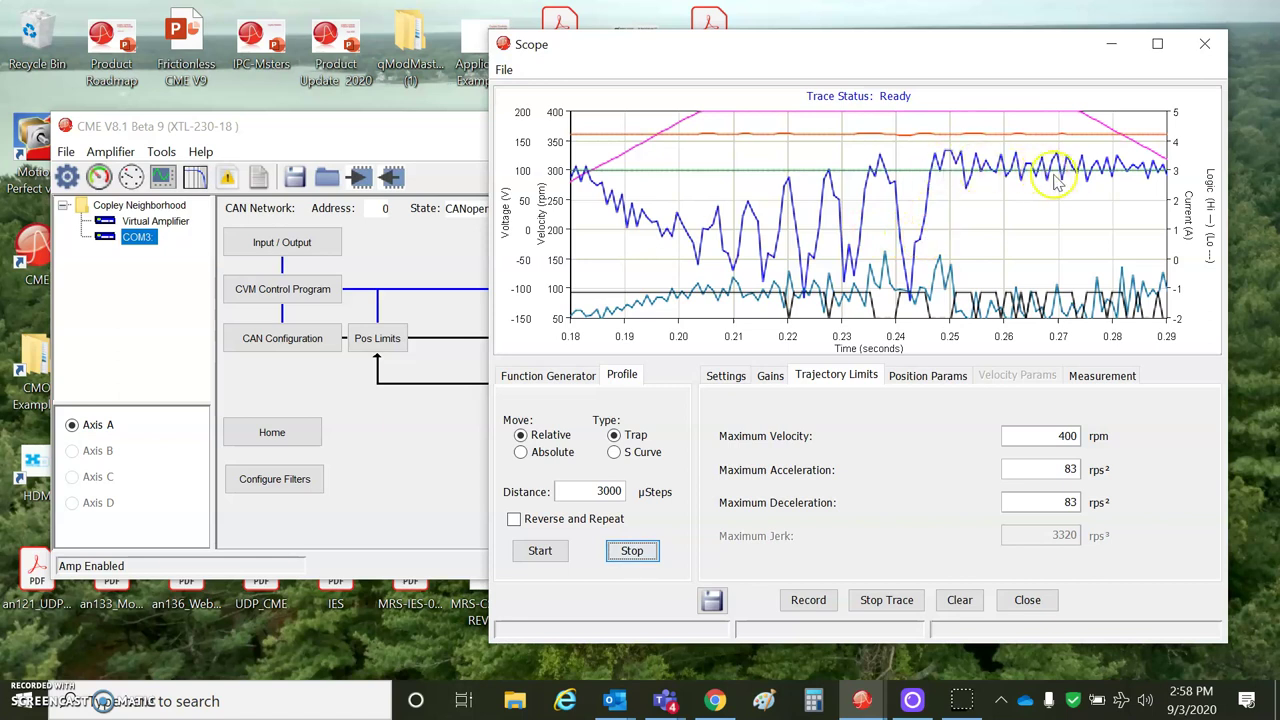
left_click_drag(1015, 230, 1008, 226)
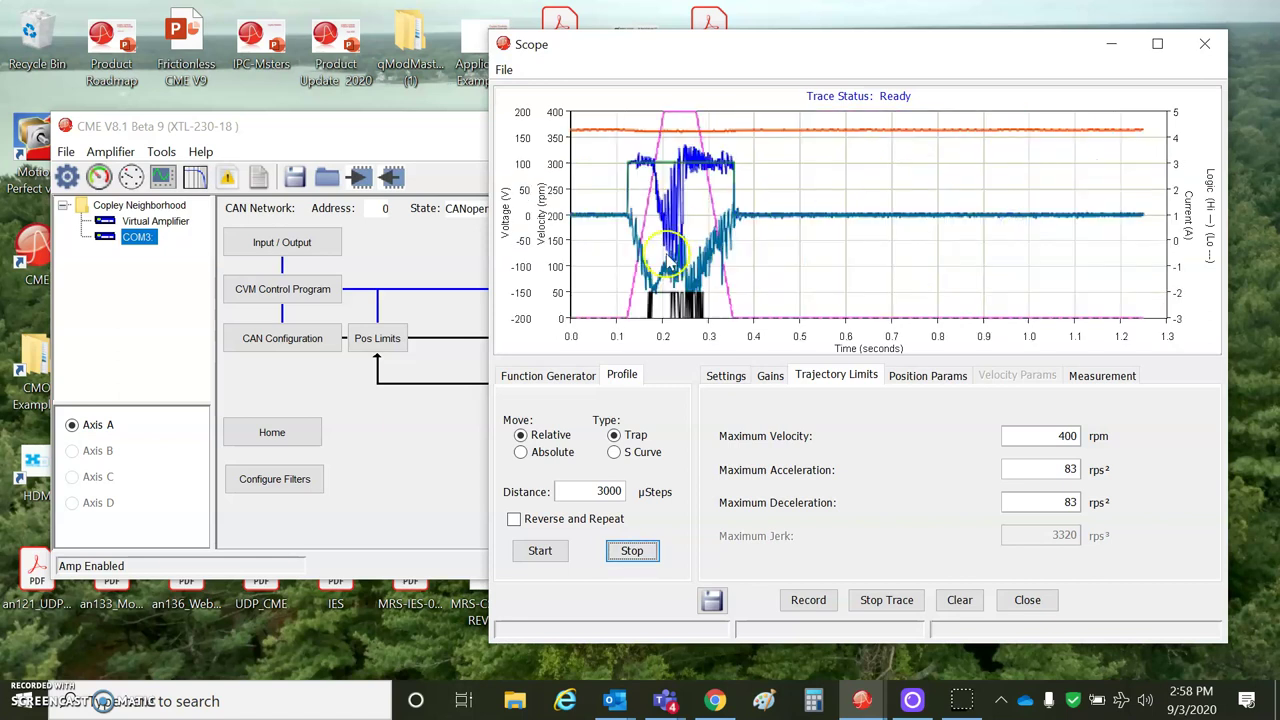
left_click_drag(1060, 432, 1105, 437)
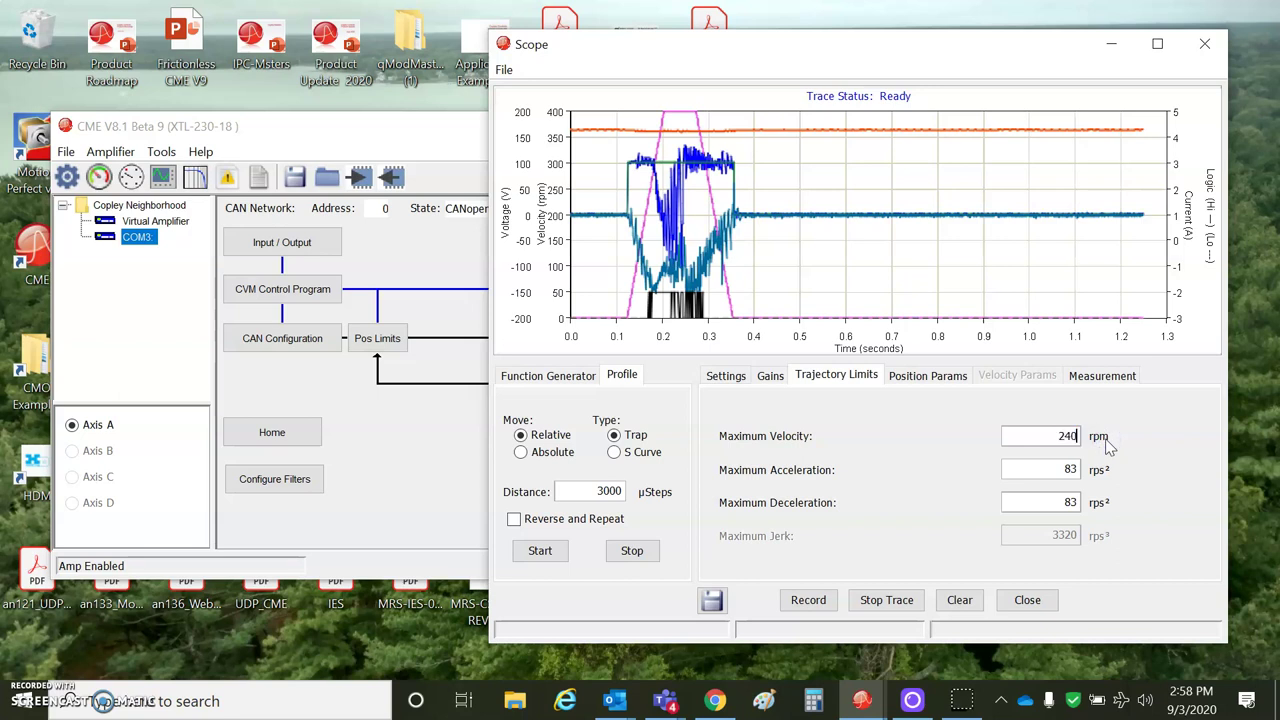
- Capture a trace at 240 rpm, then another with Maximum Velocity changed to 300 rpm
left_click(540, 551)
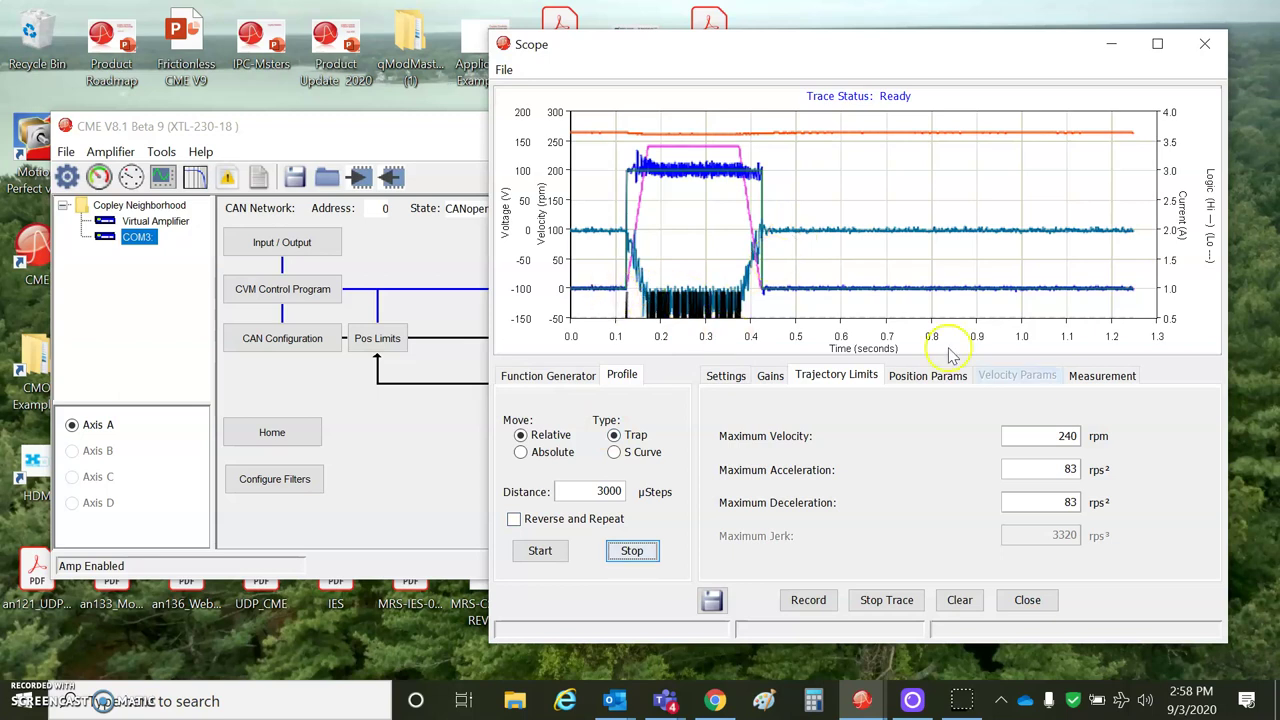
left_click_drag(1058, 441, 1113, 453)
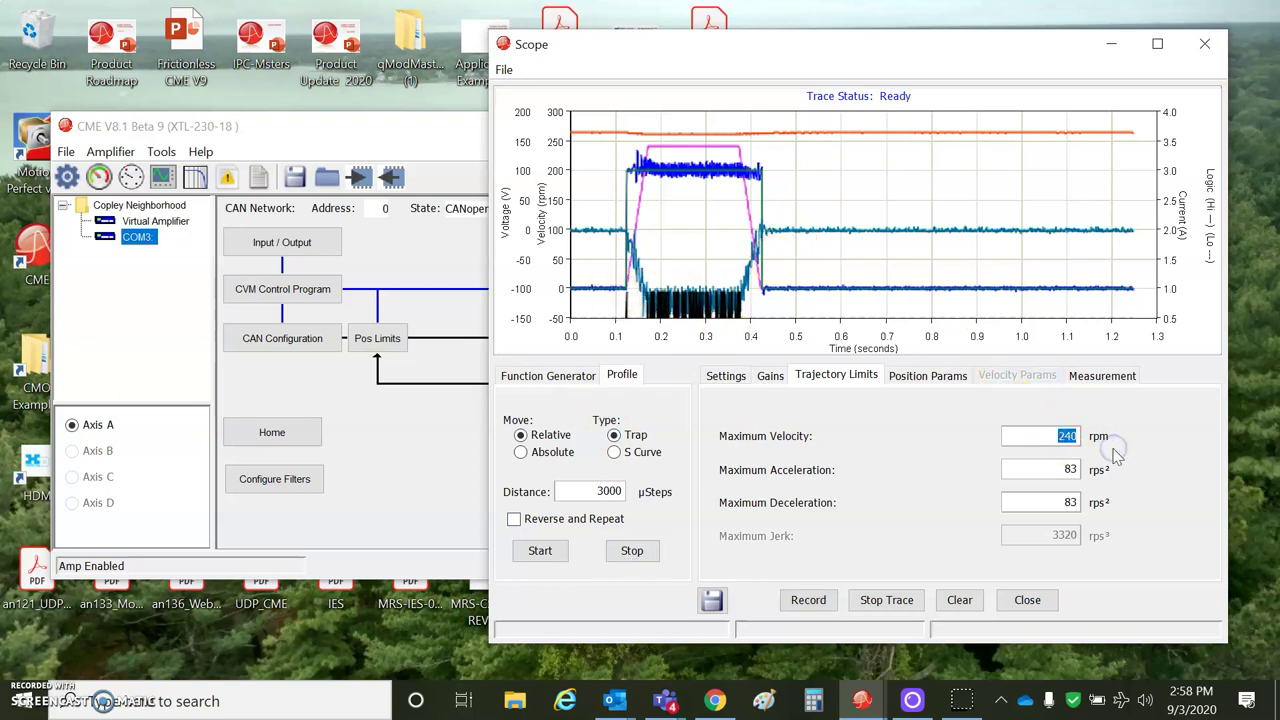
left_click(558, 553)
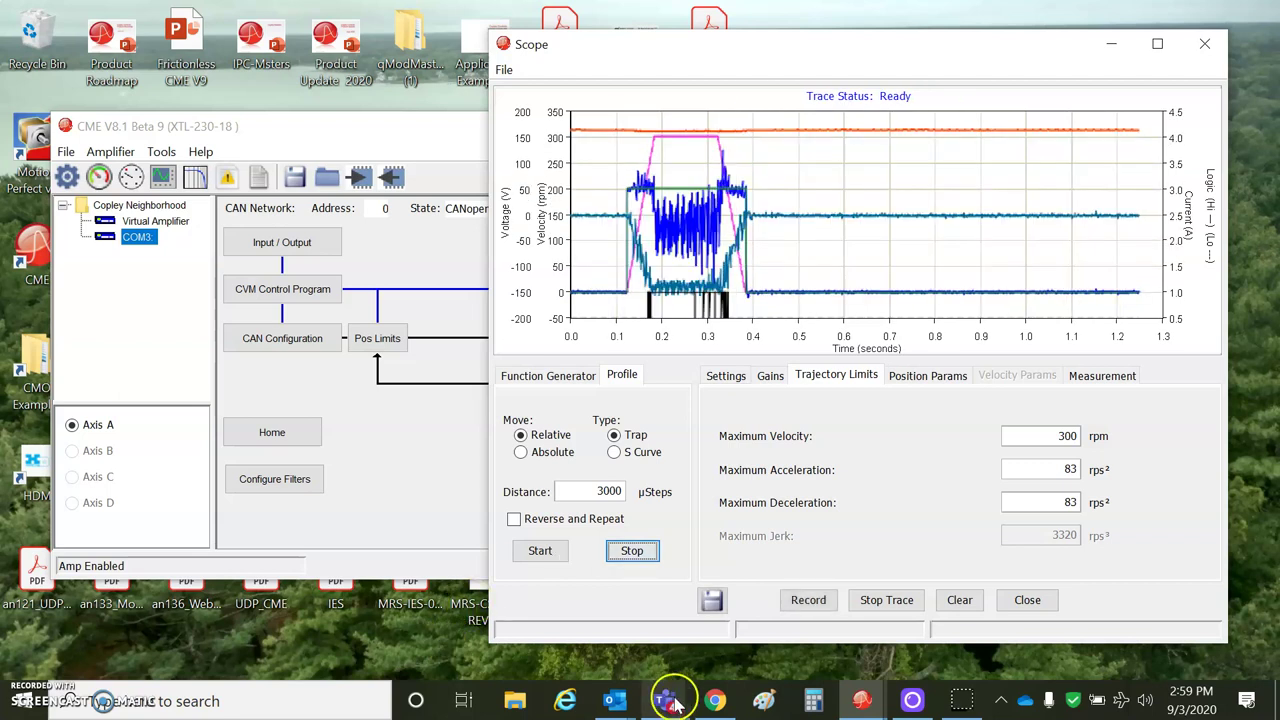
- In Calculator, compute 300 ÷ 60 = 5
left_click(810, 703)
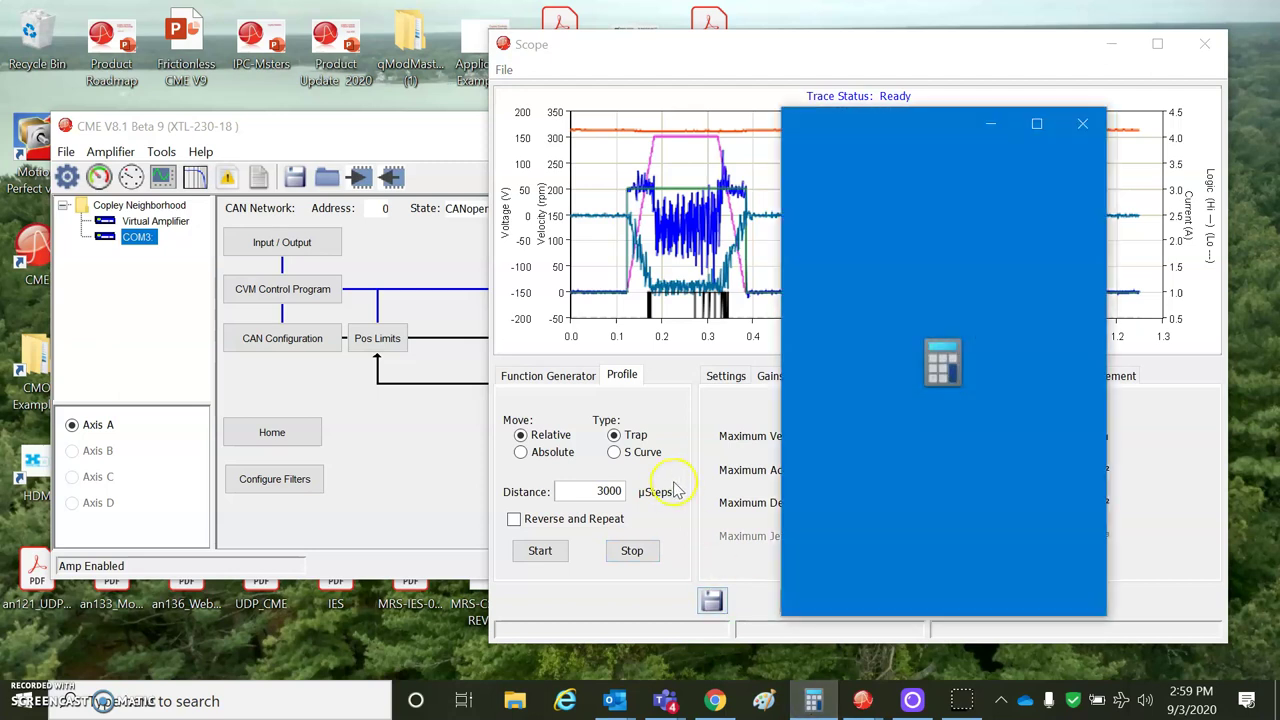
left_click(1007, 558)
left_click(943, 595)
left_click(943, 595)
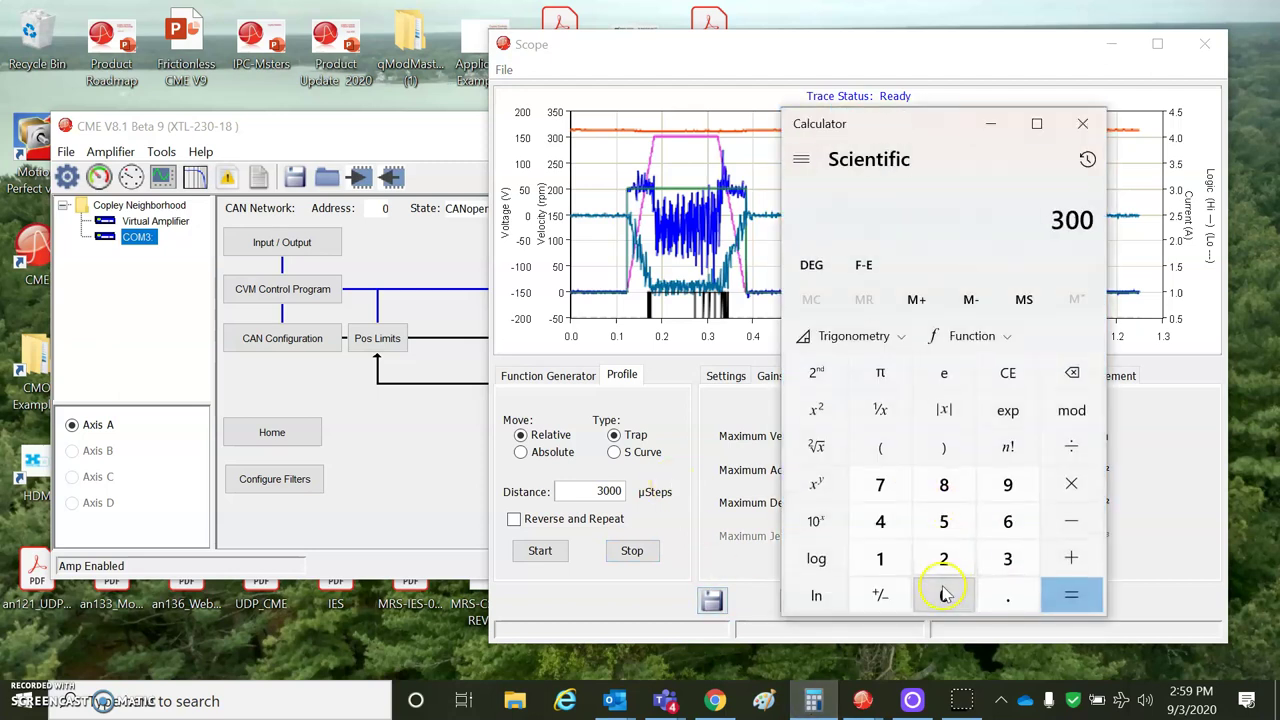
left_click(1075, 447)
left_click(1005, 521)
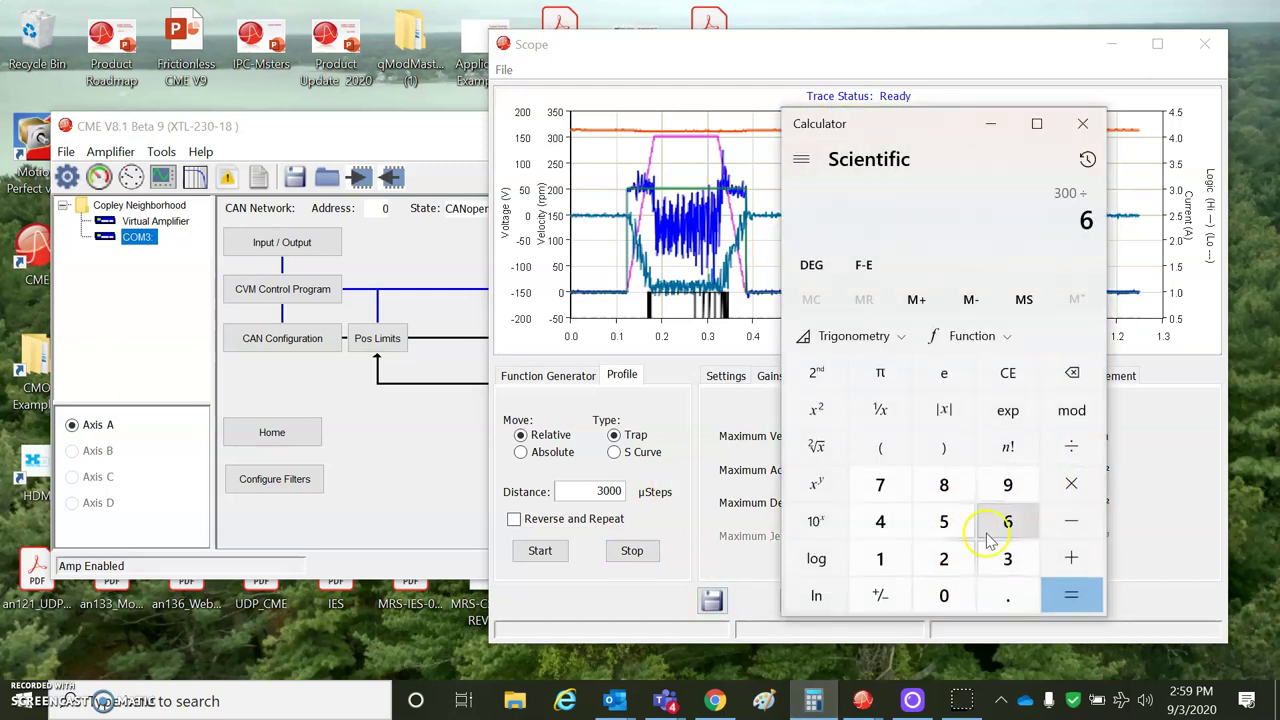
left_click(943, 595)
left_click(1062, 596)
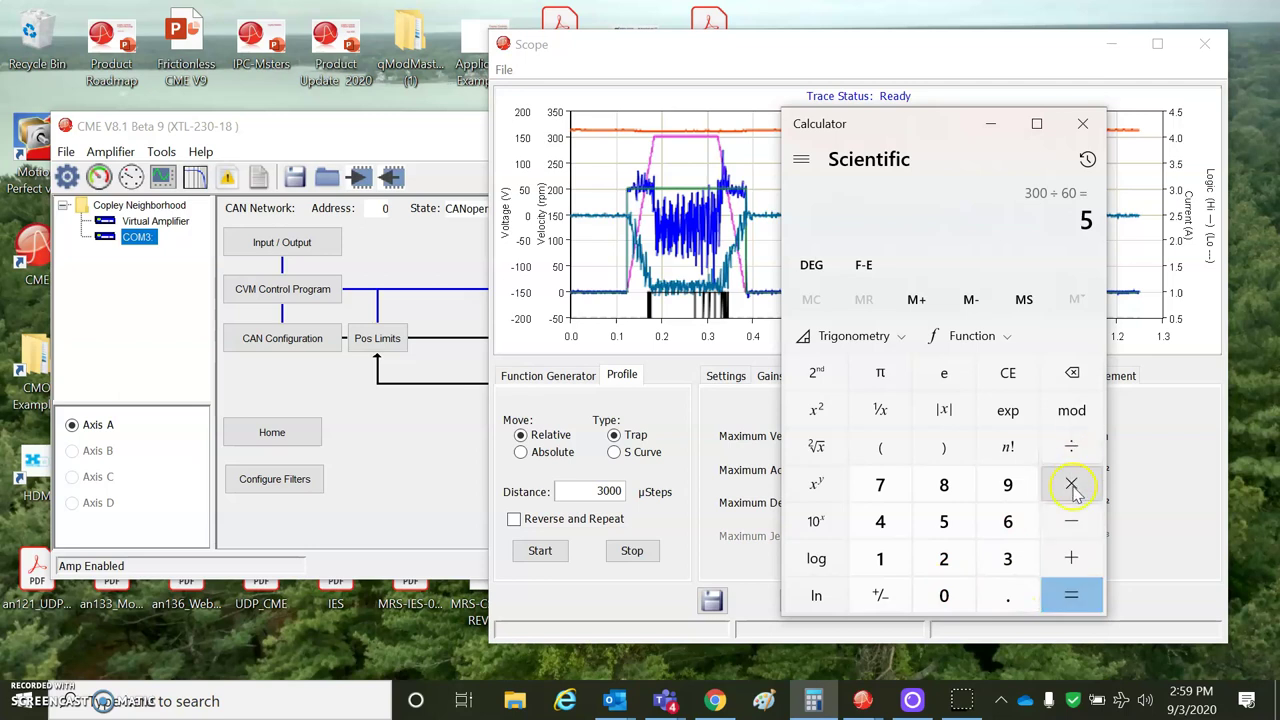
- Multiply the result by 300 to get 1,500, then close Calculator
left_click(1071, 484)
left_click(1007, 558)
left_click(943, 595)
left_click(943, 595)
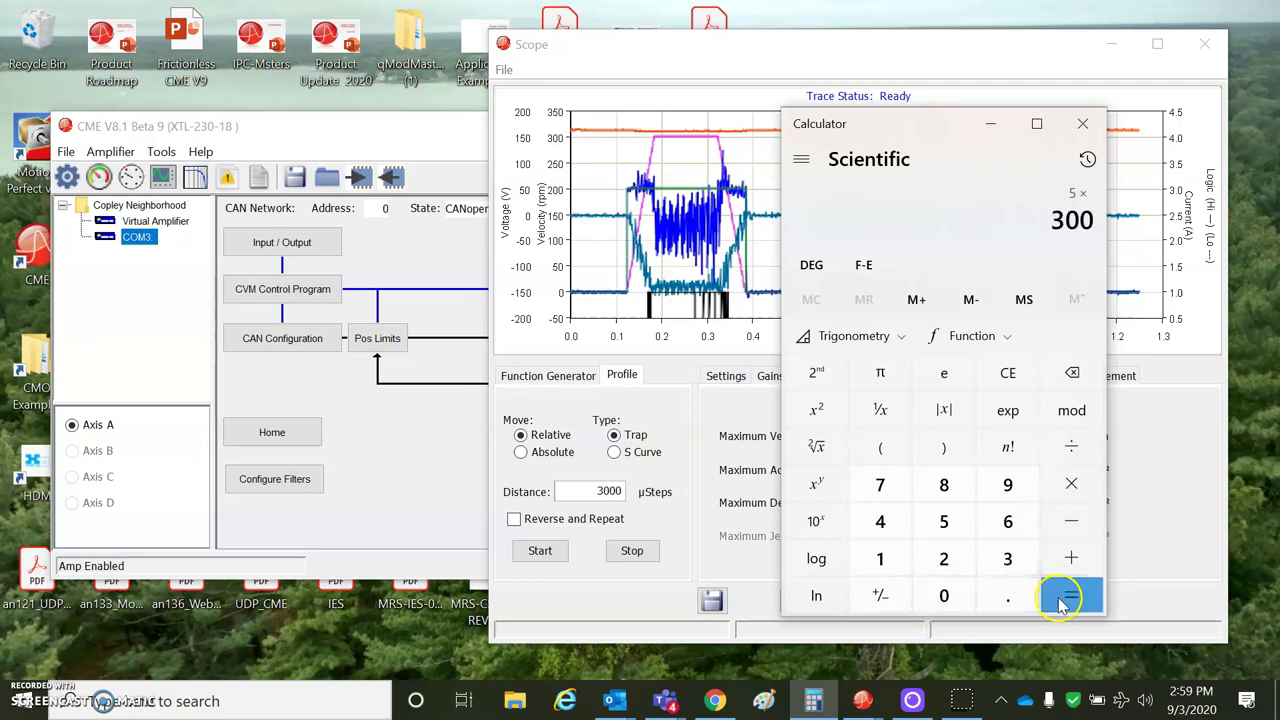
left_click(1068, 597)
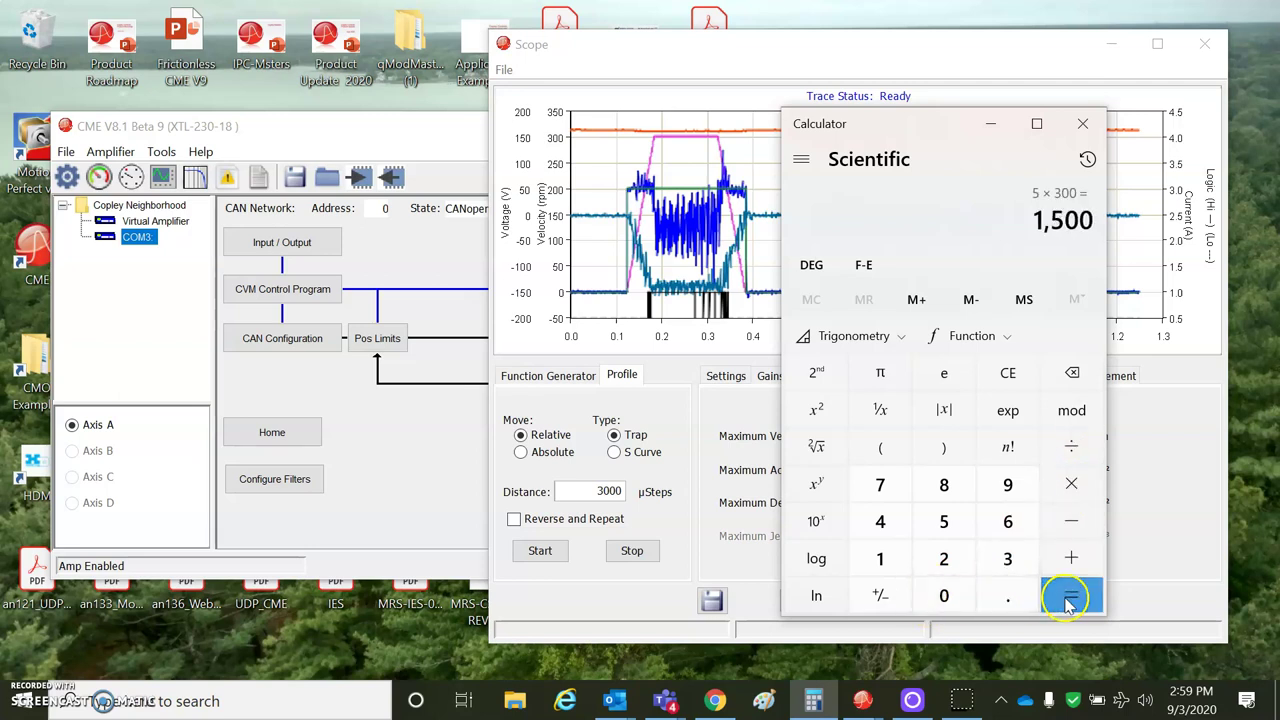
left_click(1083, 125)
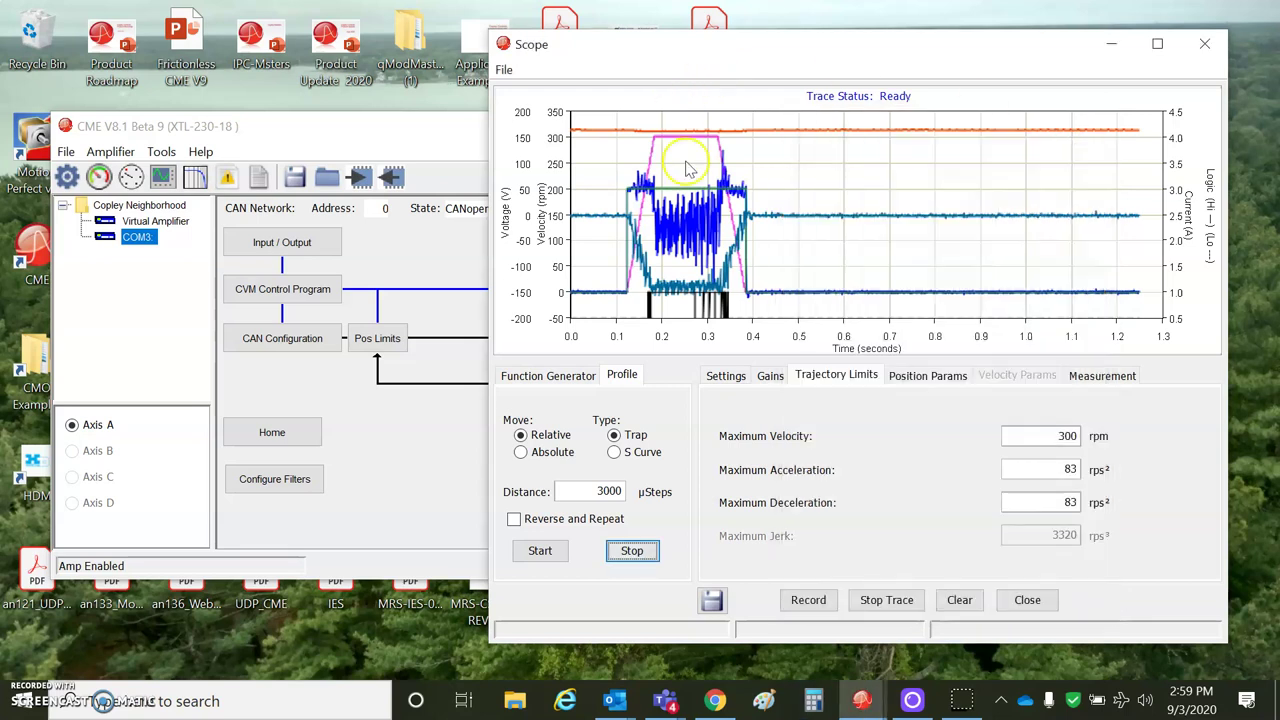